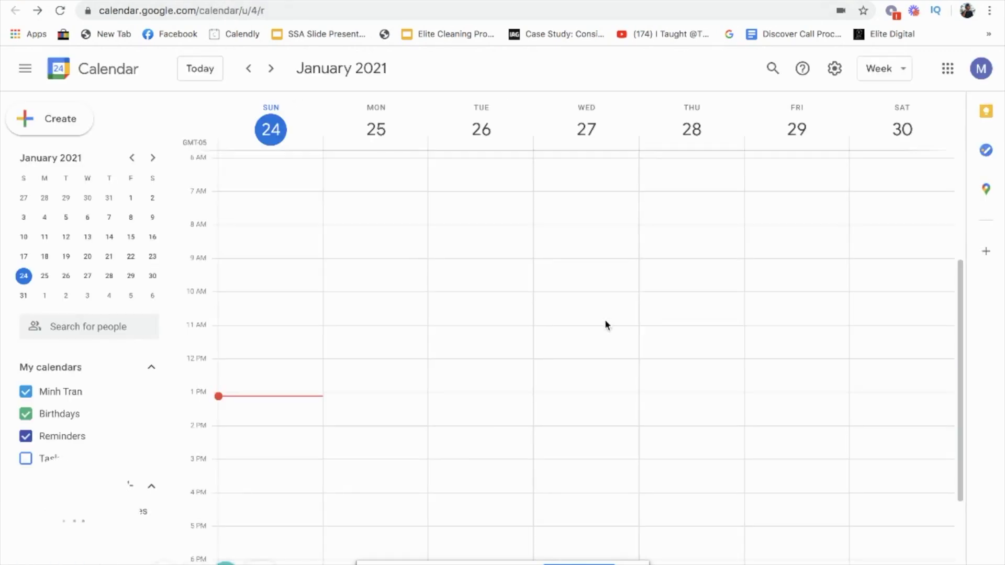
- Switch to the Calendly tab and go to the Calendly sign-up page
scroll(530, 373, "down", 1)
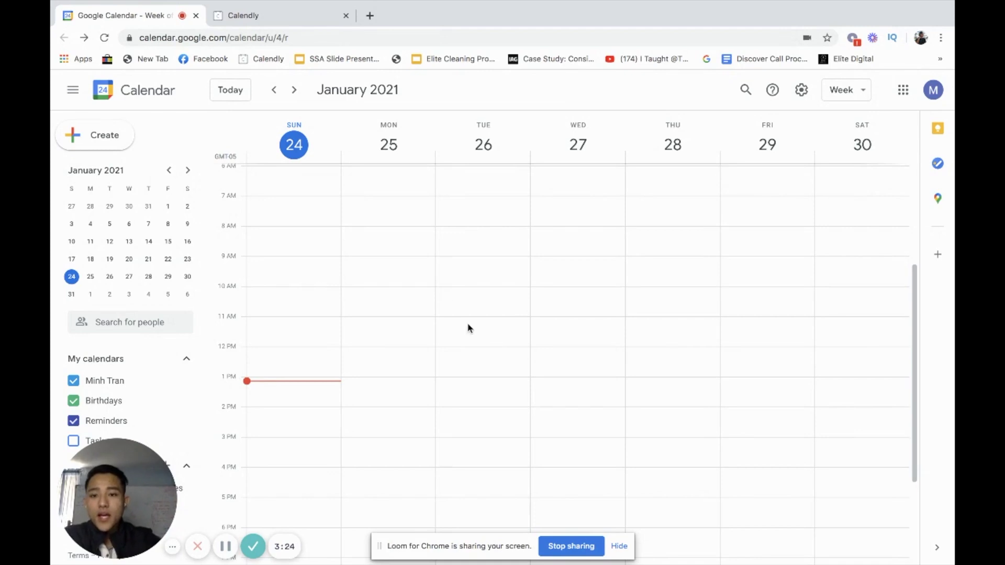
left_click(264, 16)
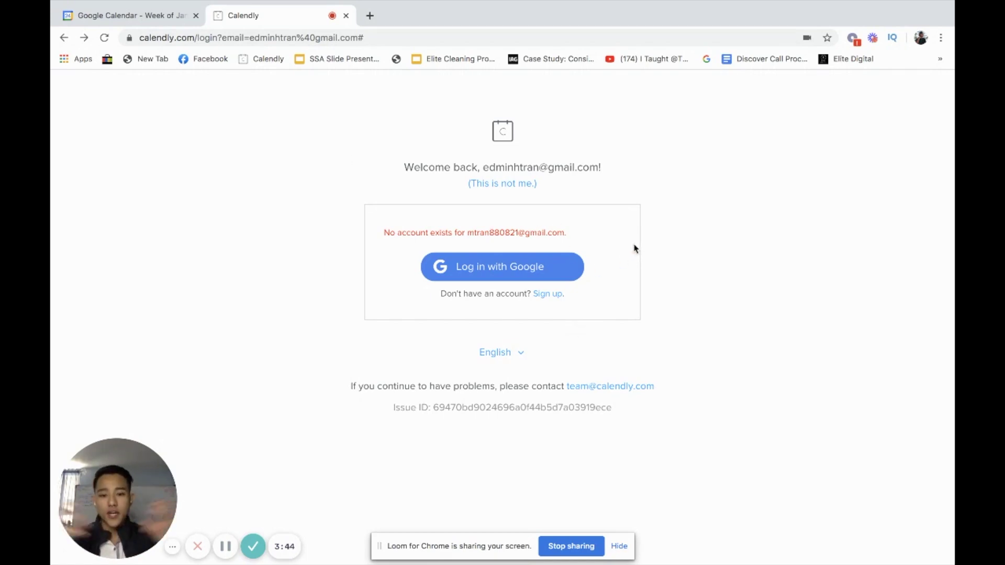
left_click(547, 294)
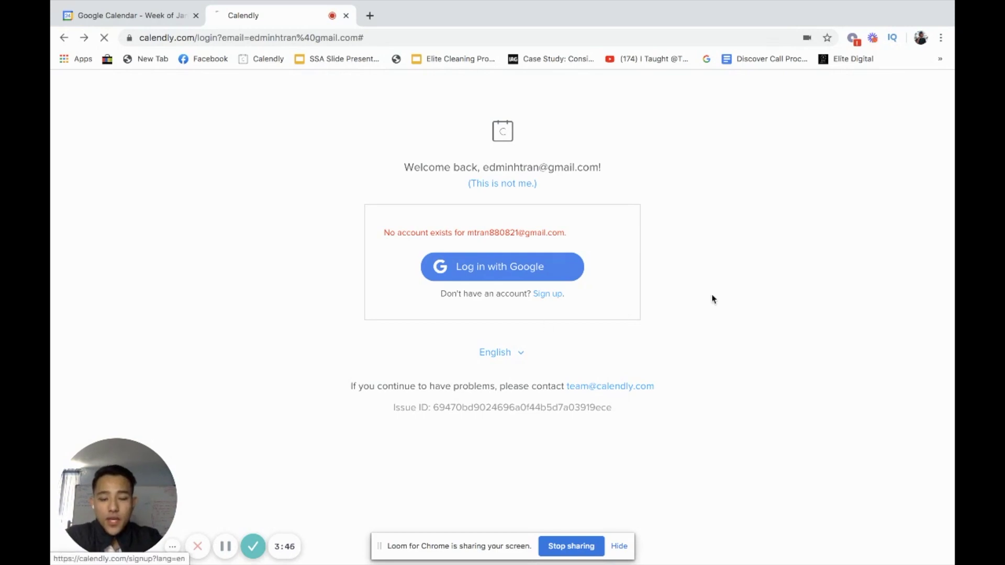
- Search 'calendly login' from the address bar and open the Calendly.com result
left_click(262, 37)
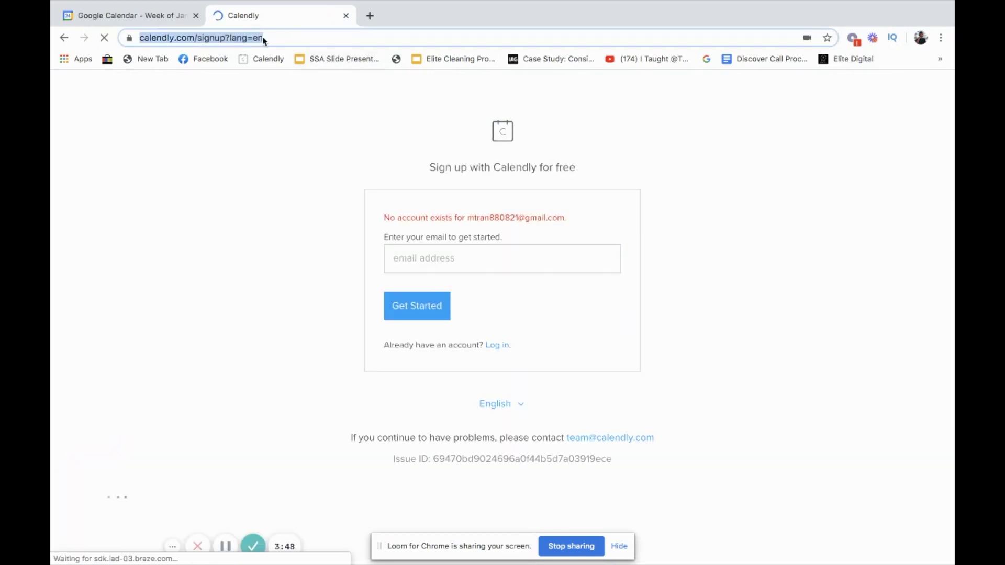
type("calendly login")
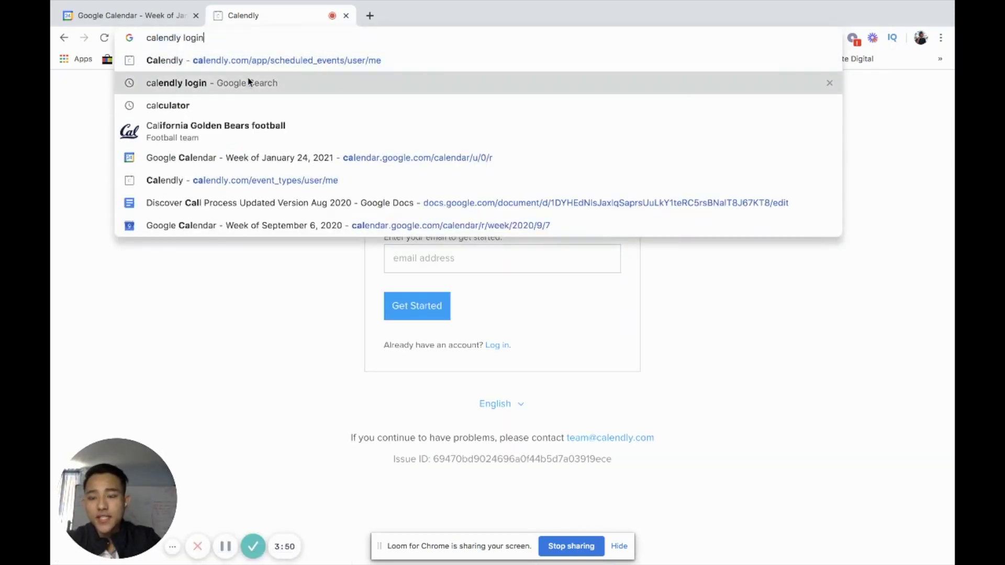
left_click(246, 82)
left_click(302, 212)
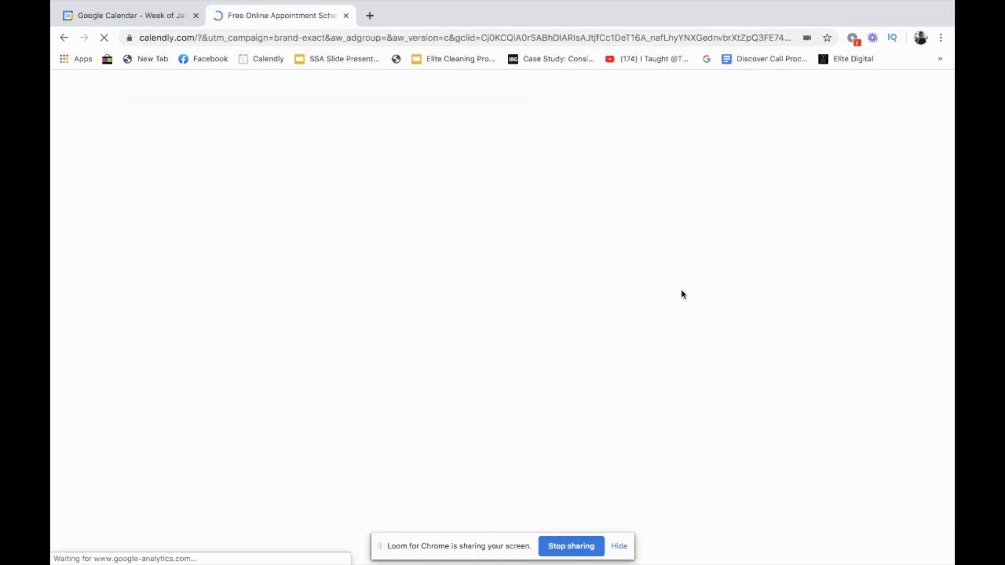
- Start a free Calendly sign-up by submitting the saved Gmail address from autofill
left_click(716, 99)
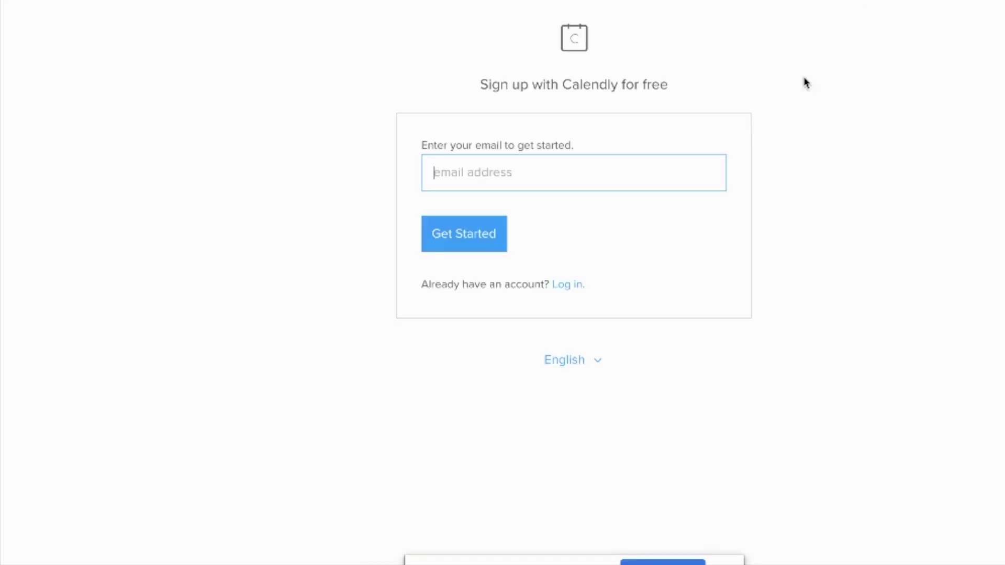
left_click_drag(441, 143, 589, 143)
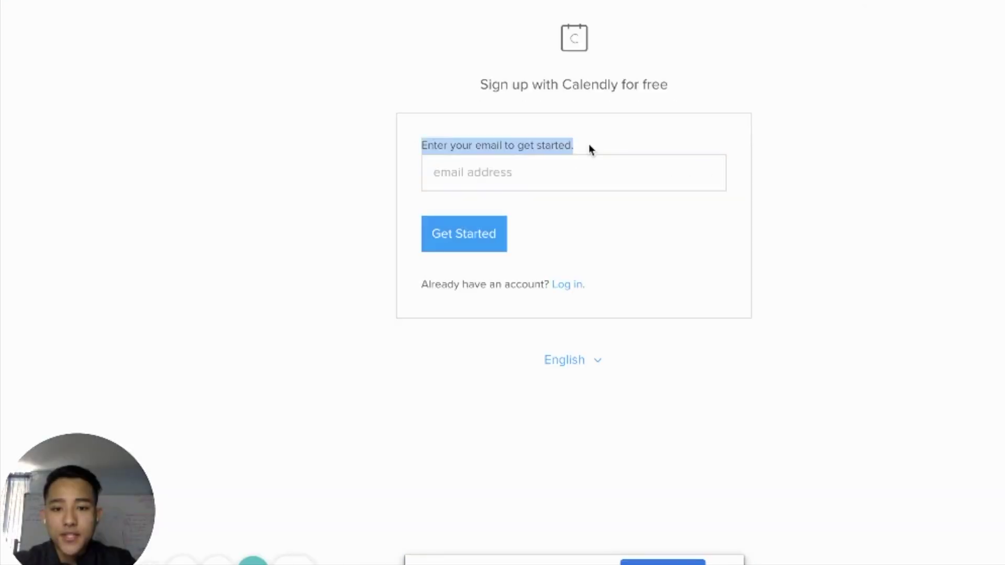
left_click(579, 168)
type("mtt")
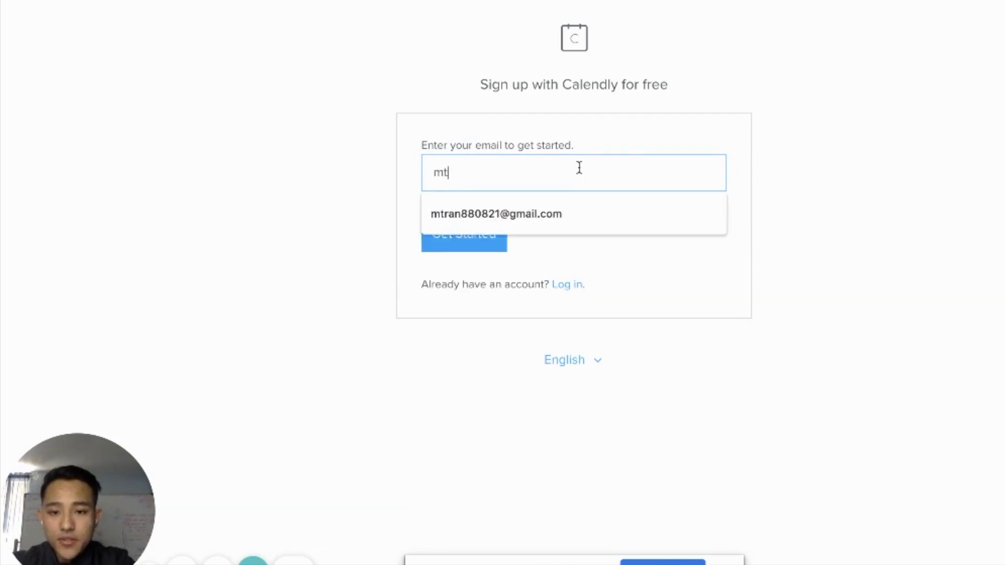
key("BackSpace")
key("BackSpace")
key("BackSpace")
type("mt")
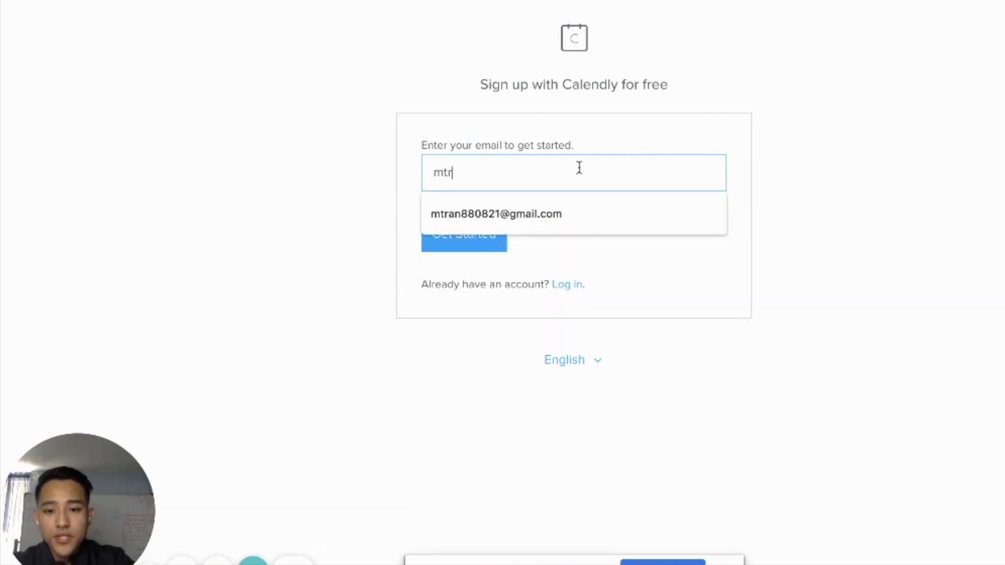
left_click(604, 212)
left_click(442, 241)
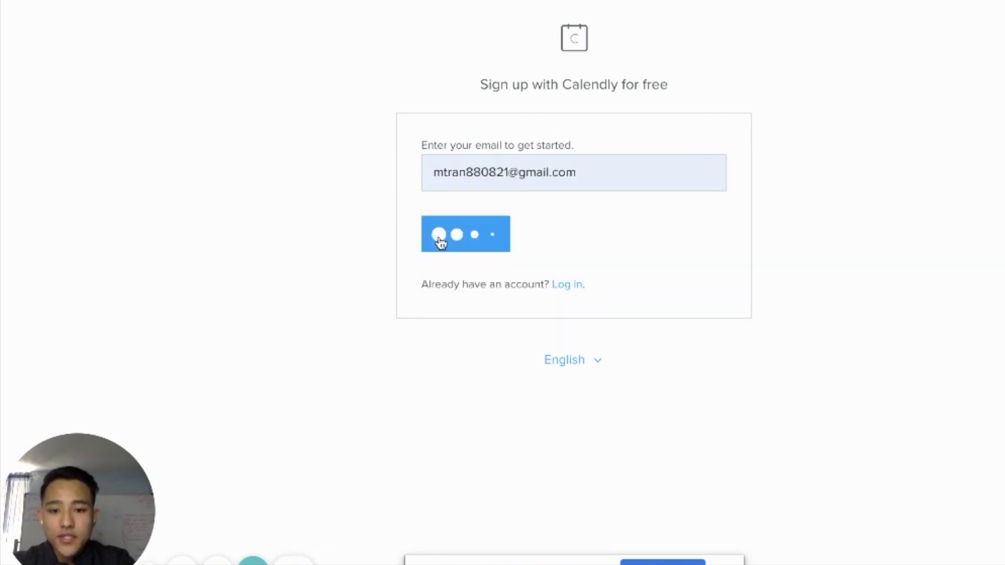
left_click_drag(449, 142, 650, 145)
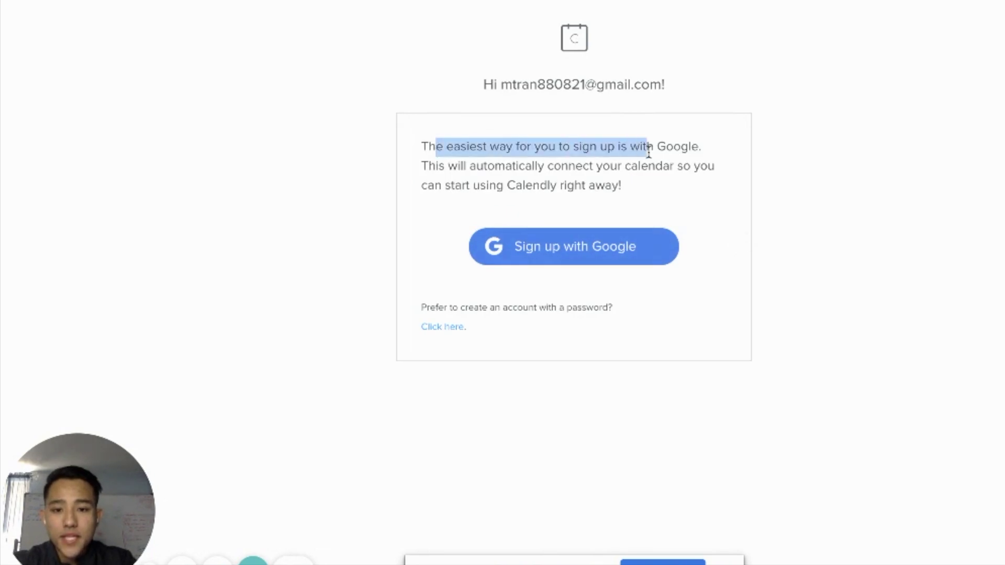
left_click_drag(518, 146, 706, 161)
left_click(705, 161)
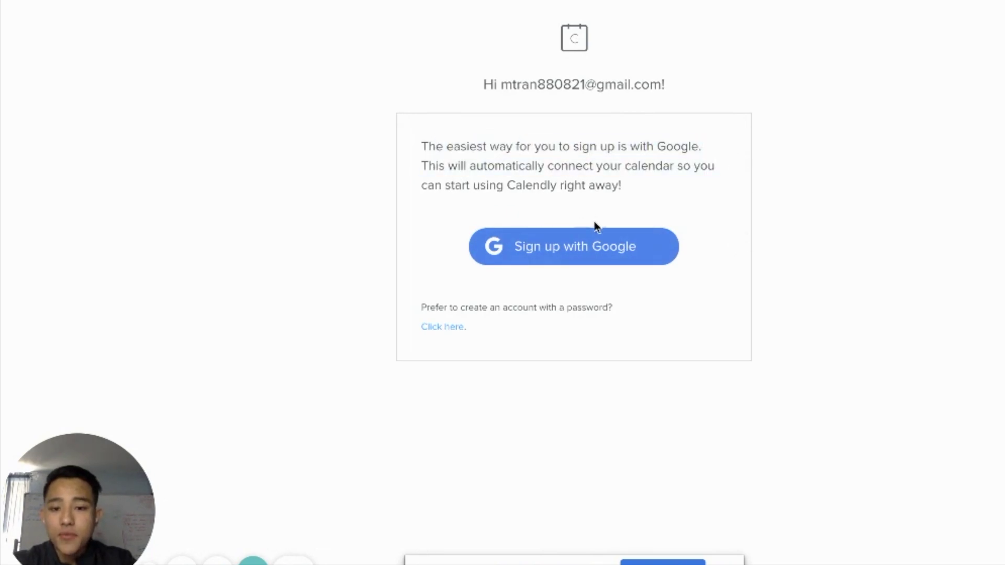
- Sign up with Google, choose the existing account, and allow Calendly calendar access
left_click(516, 254)
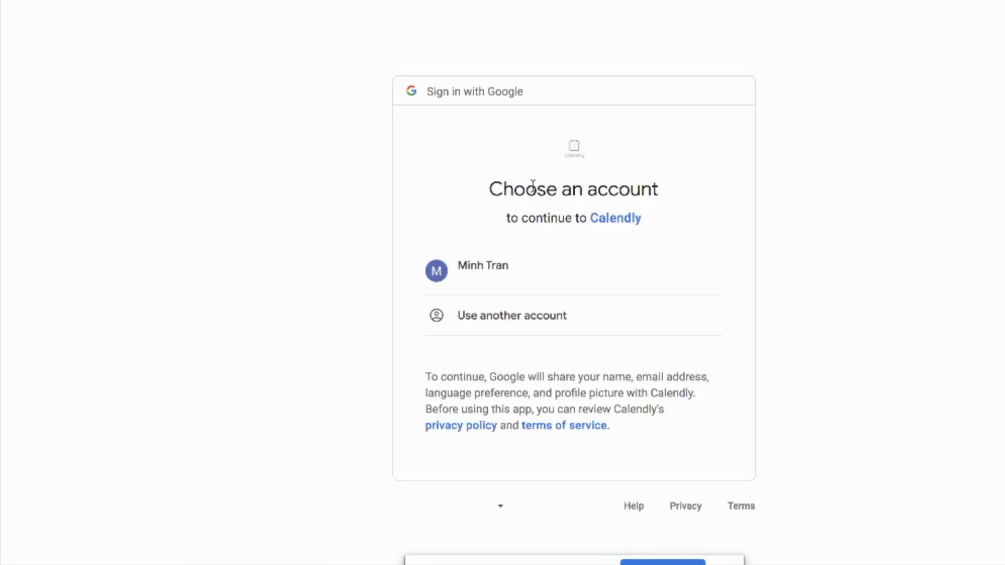
left_click(498, 273)
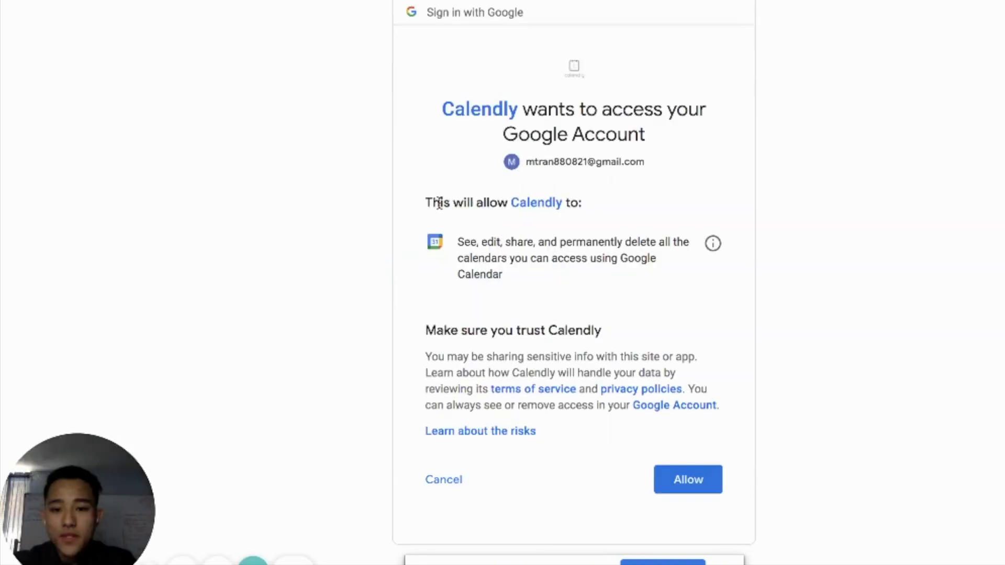
left_click_drag(440, 204, 615, 206)
left_click(615, 205)
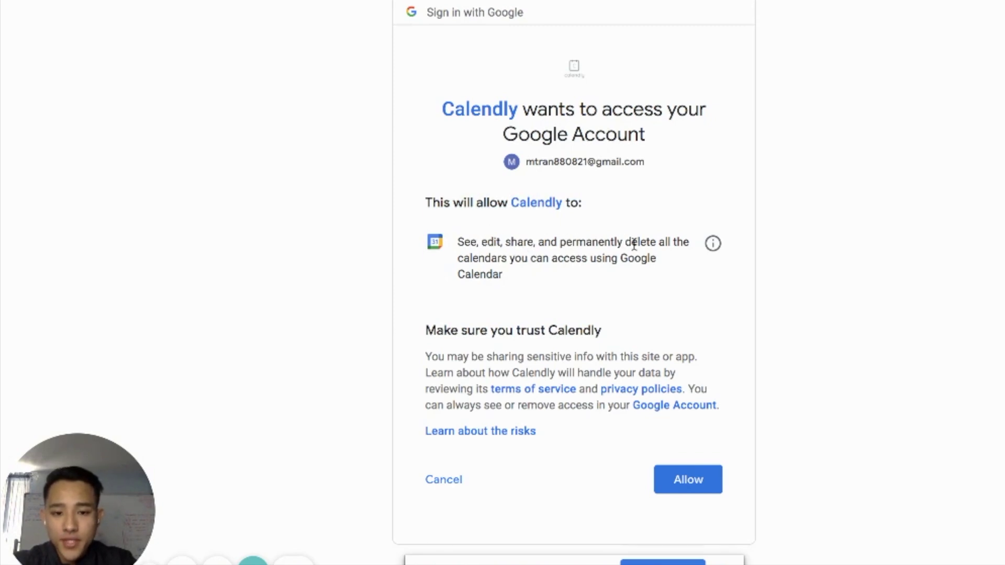
left_click_drag(605, 258, 616, 265)
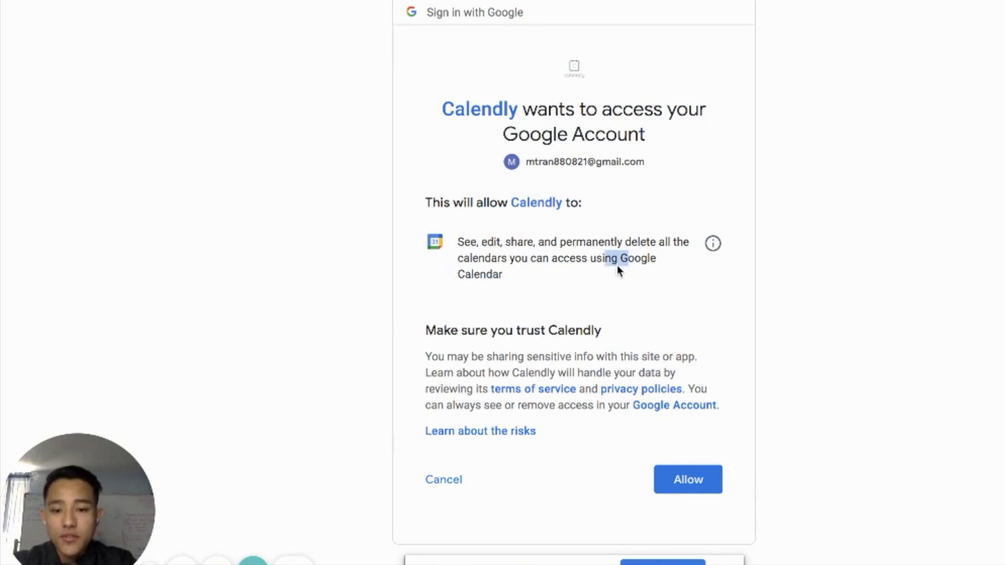
left_click_drag(518, 278, 459, 239)
left_click(460, 241)
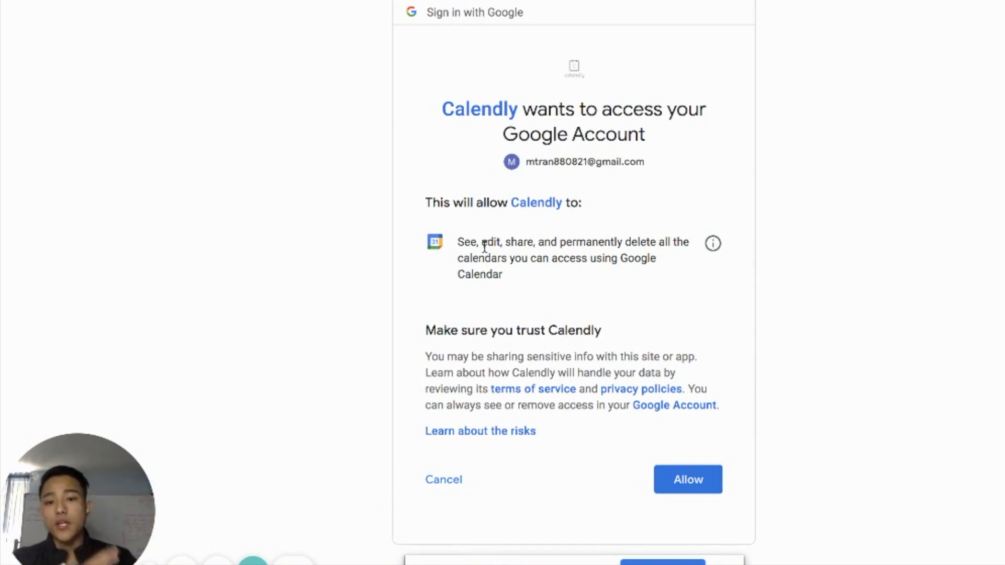
left_click(693, 478)
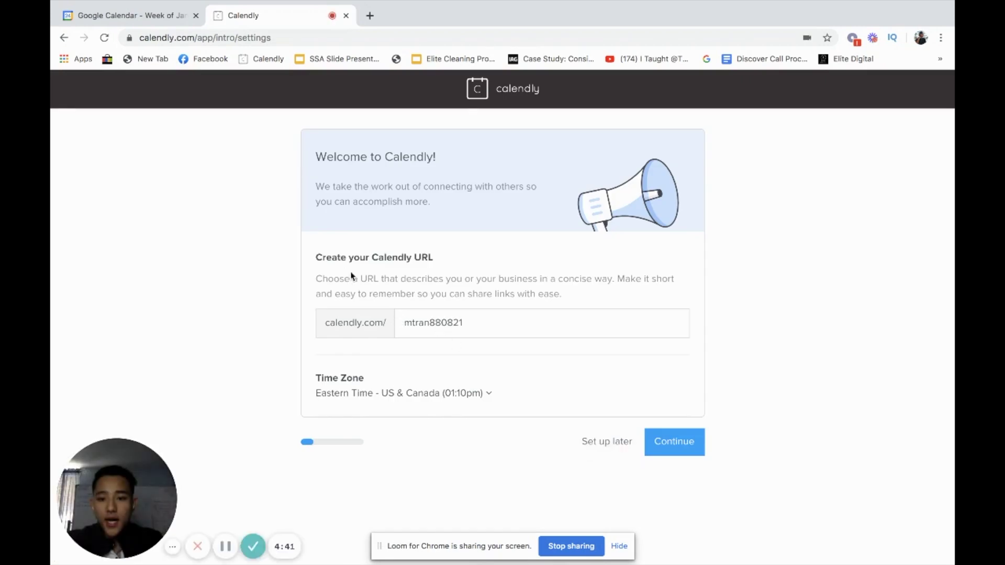
- Replace the default Calendly URL with an available name based on the owner's name, then continue
left_click(482, 319)
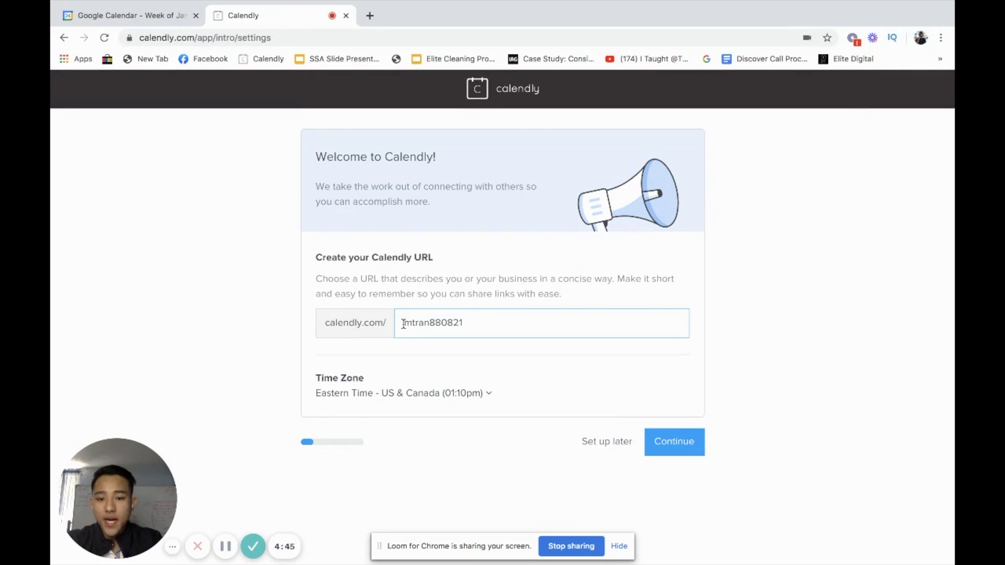
left_click_drag(401, 324, 500, 326)
type("businessname")
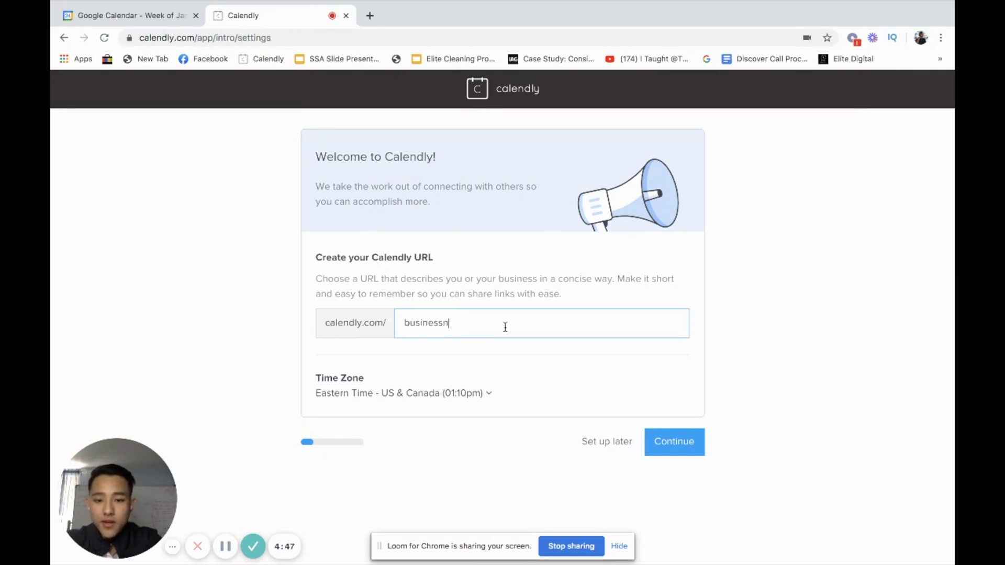
double_click(505, 327)
type("mi")
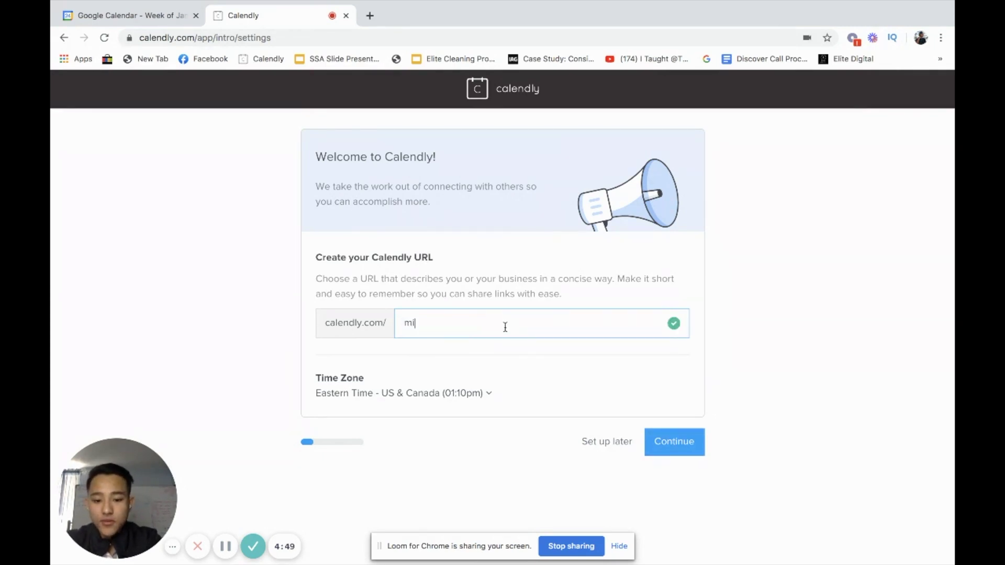
type("inhtran")
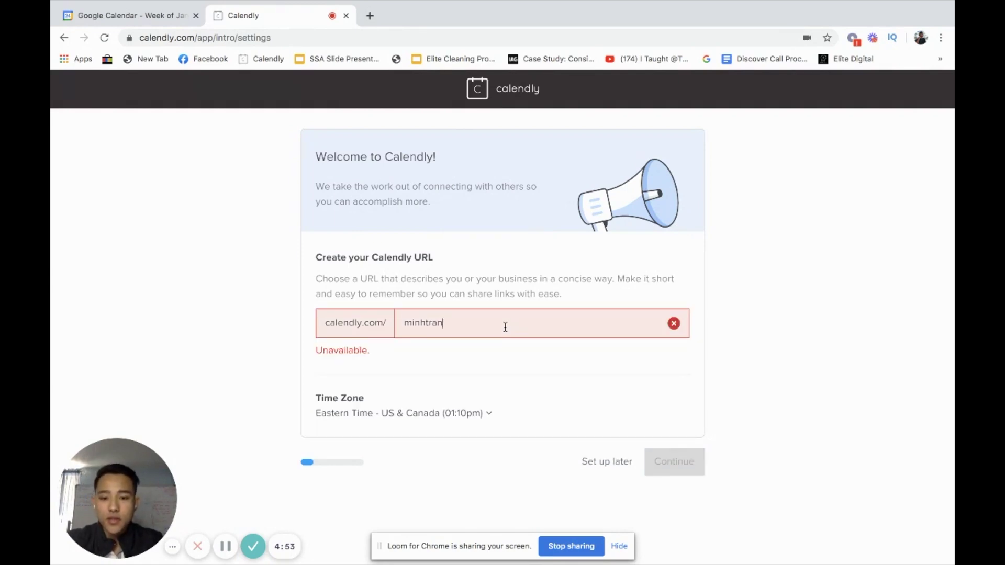
type("10")
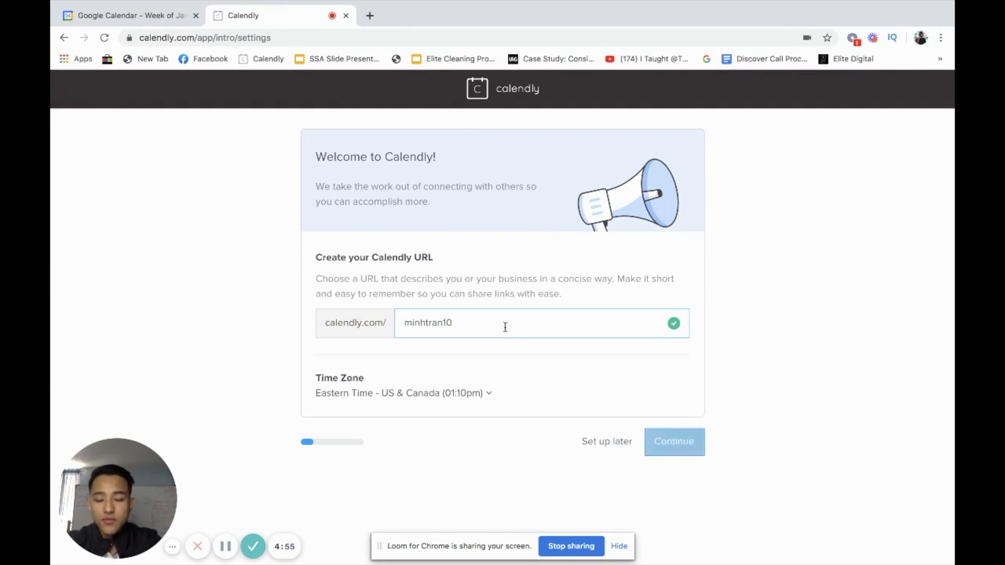
type("1")
double_click(487, 317)
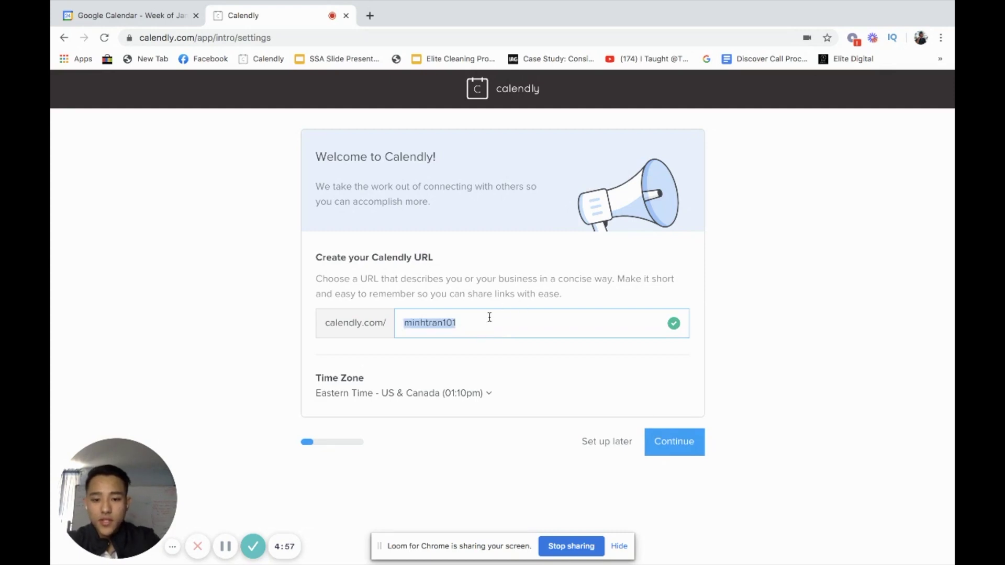
left_click(489, 317)
double_click(486, 320)
key("BackSpace")
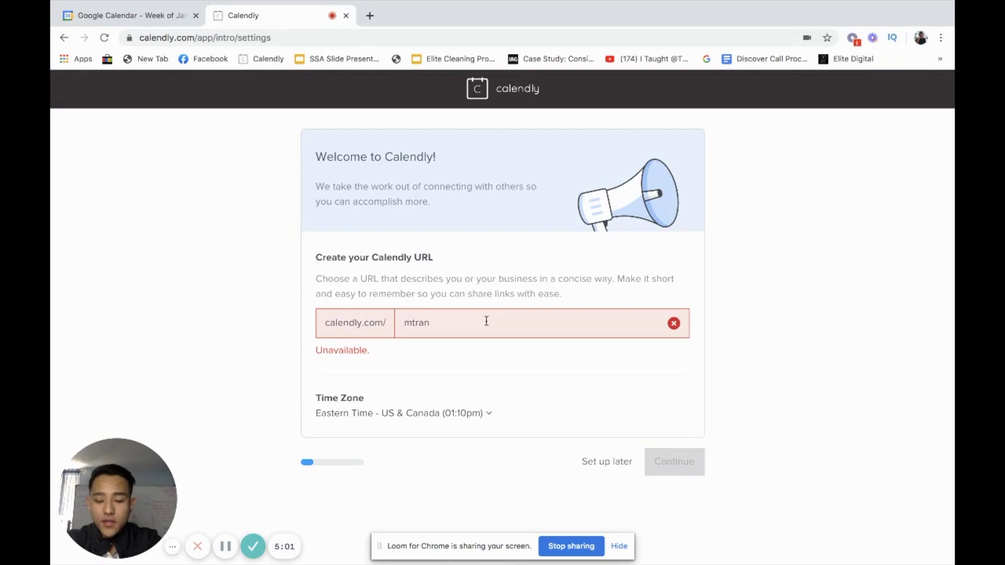
key("BackSpace")
key("BackSpace")
key("BackSpace")
key("BackSpace")
key("BackSpace")
key("BackSpace")
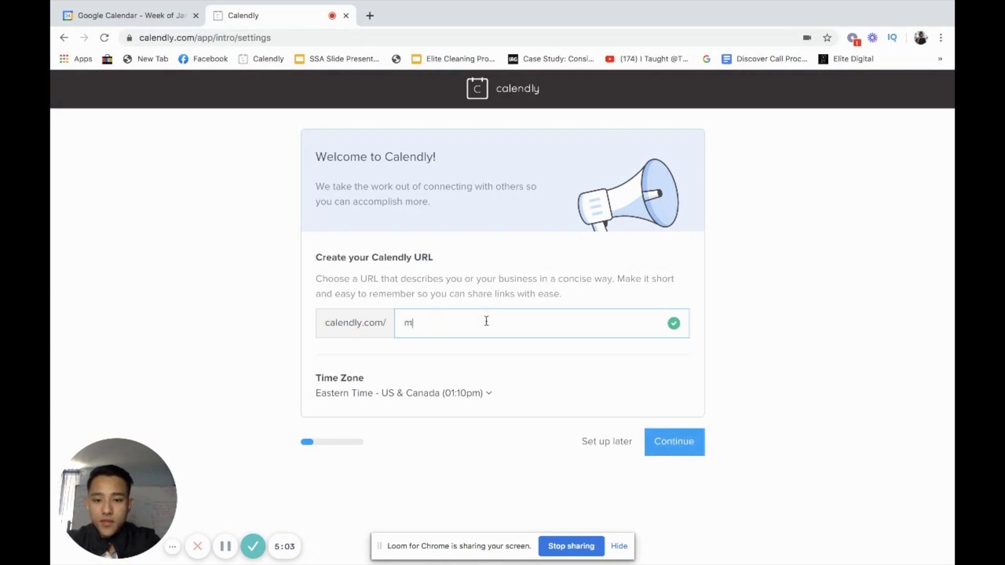
type("minhtran")
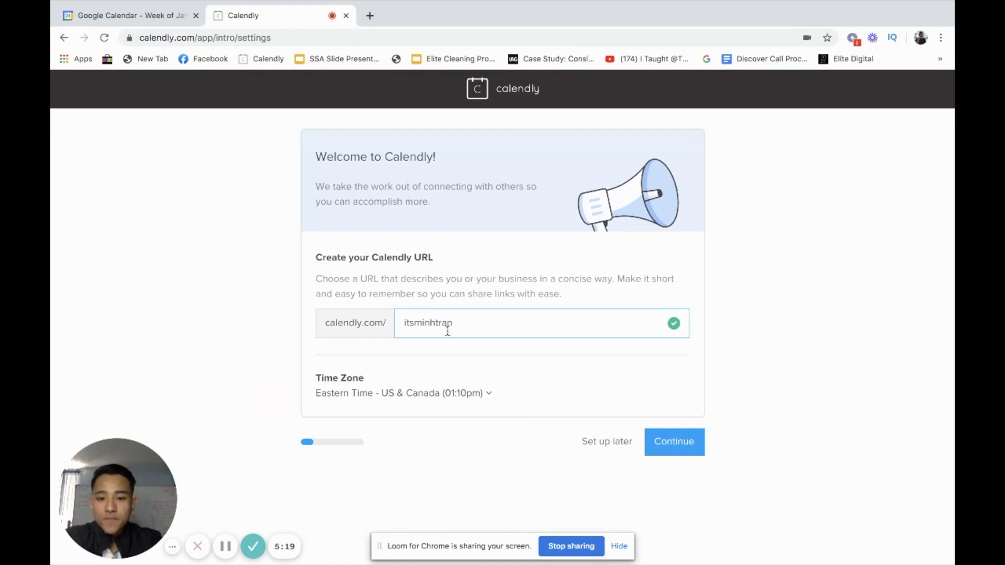
left_click(676, 446)
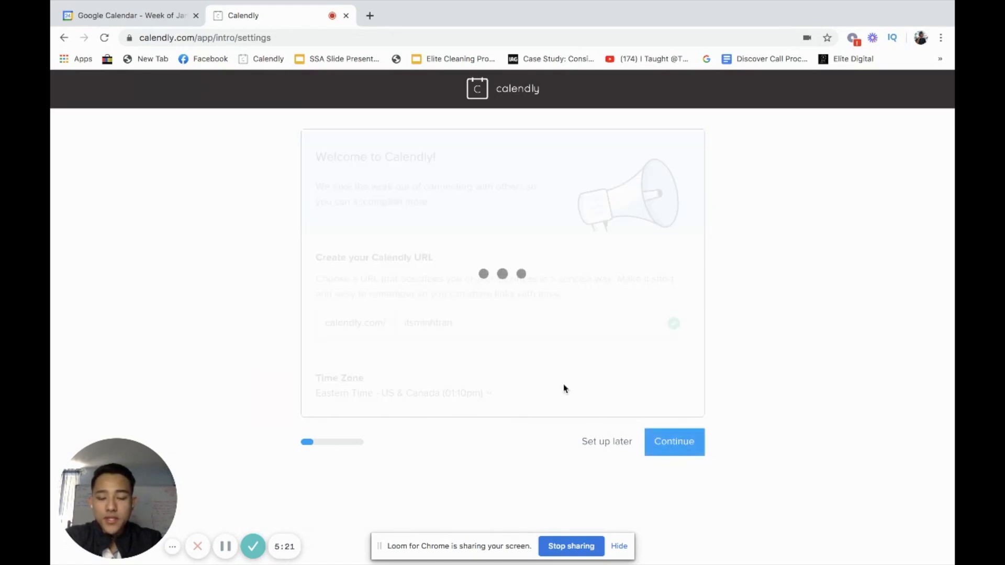
- Review how Calendly will use the connected Google Calendar and confirm the connection
left_click_drag(355, 257, 567, 259)
left_click(568, 259)
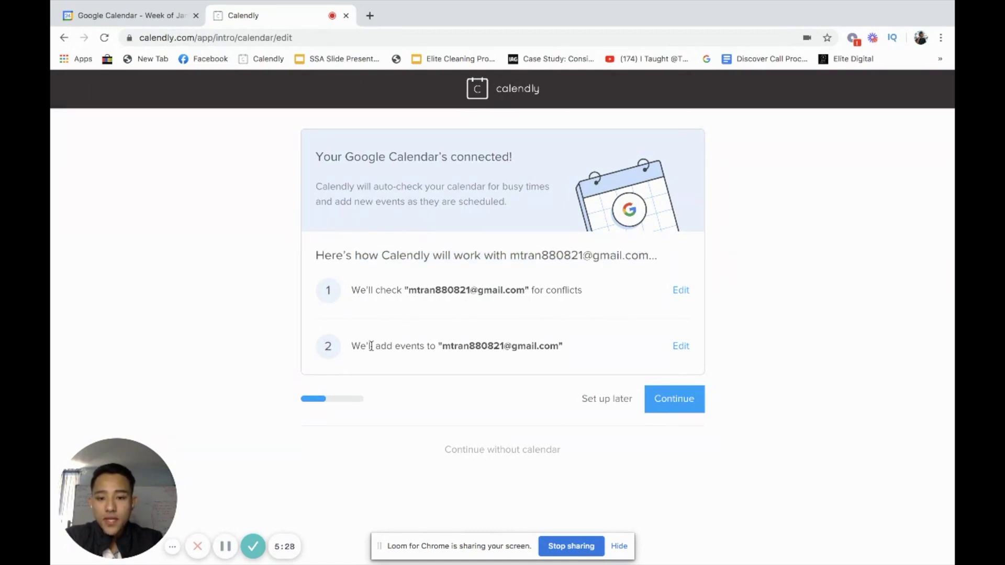
left_click_drag(371, 346, 526, 348)
left_click(592, 332)
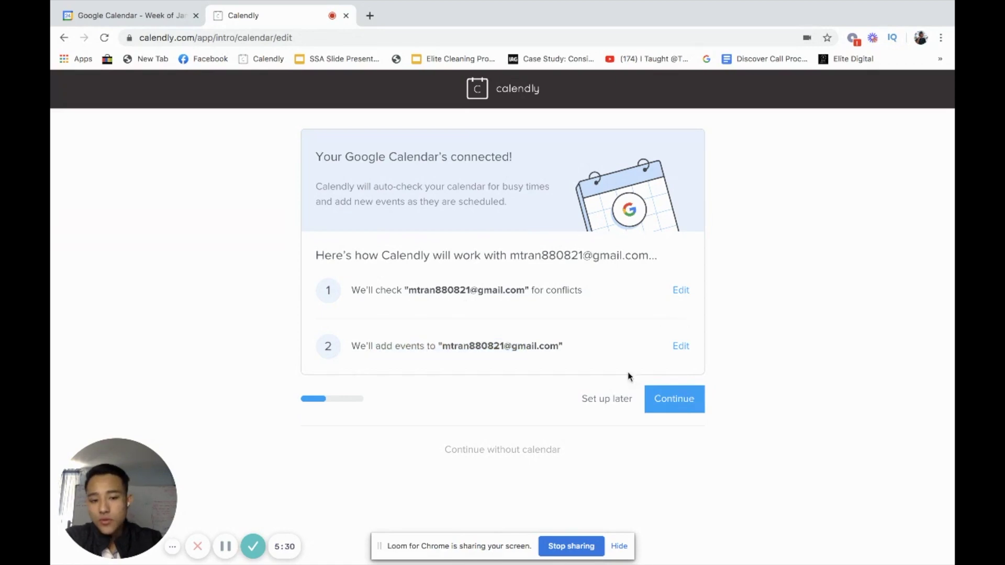
left_click(665, 409)
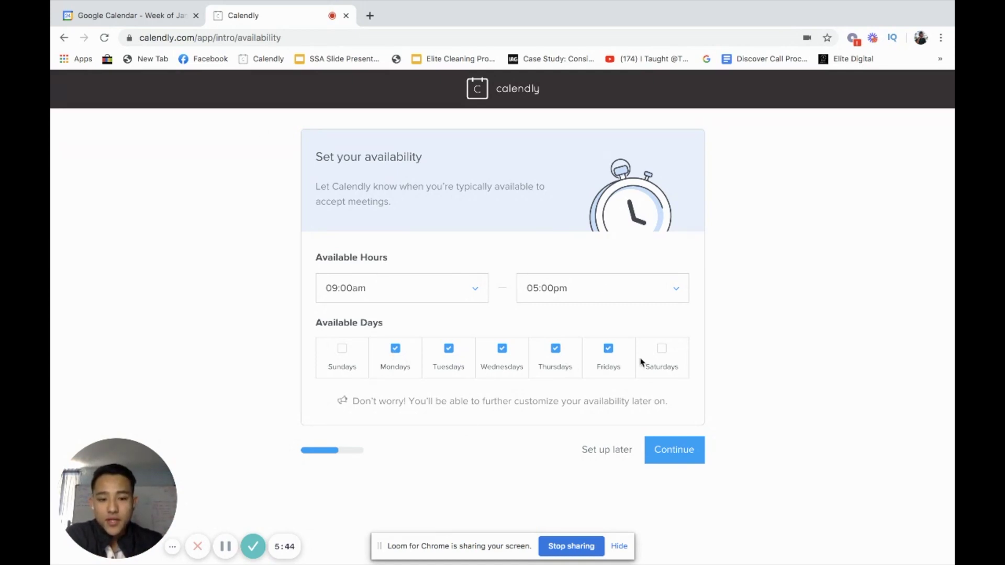
- Keep the default 09:00am–05:00pm Monday–Friday availability
left_click(672, 458)
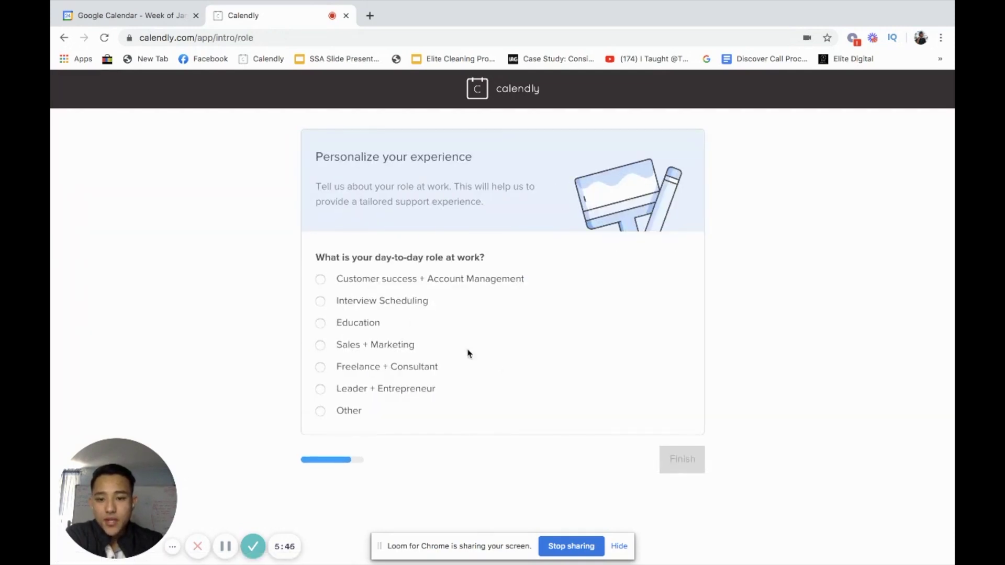
left_click_drag(341, 254, 316, 258)
left_click(377, 256)
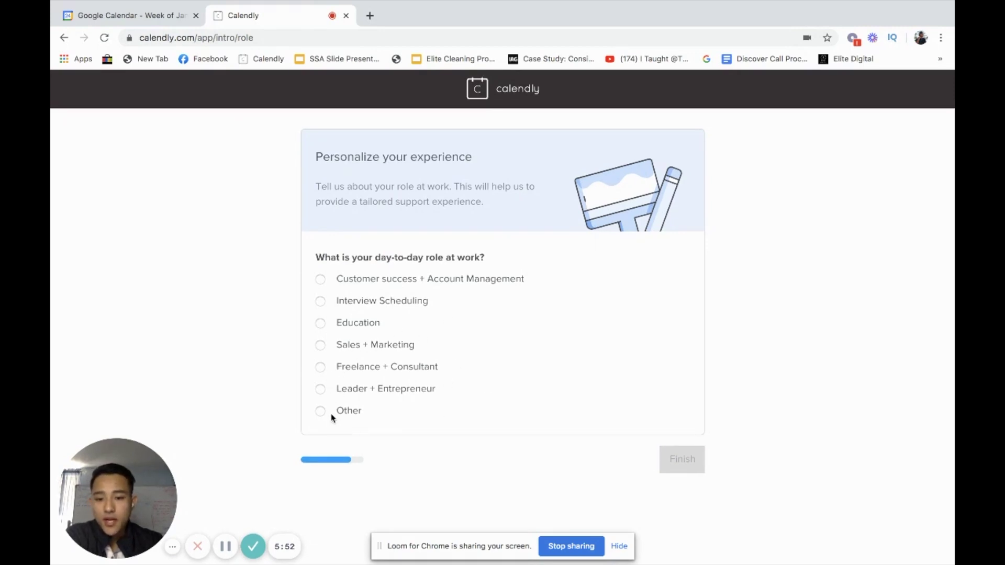
- Choose Sales + Marketing as the work role and finish onboarding
left_click(321, 347)
left_click(321, 303)
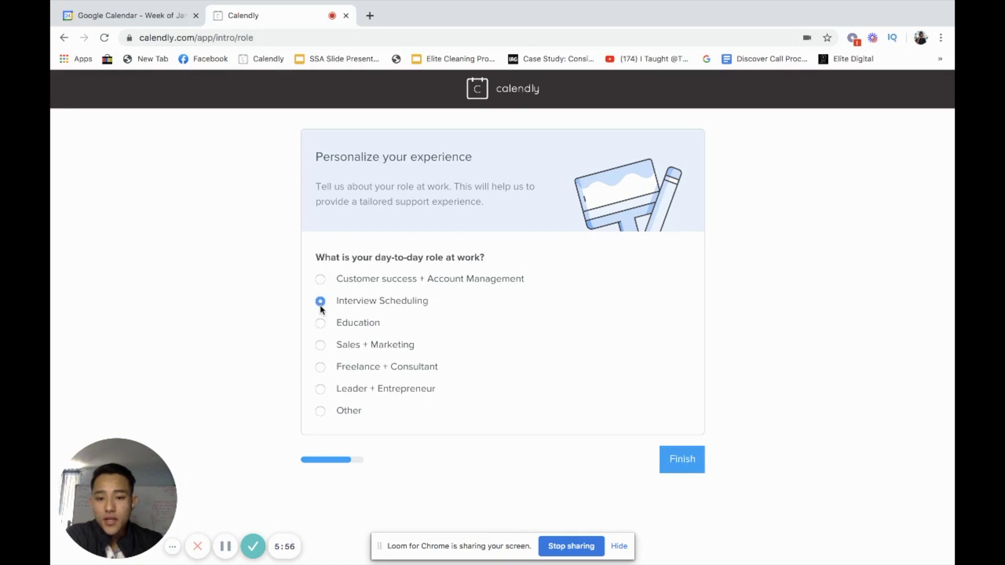
left_click(320, 346)
left_click(681, 464)
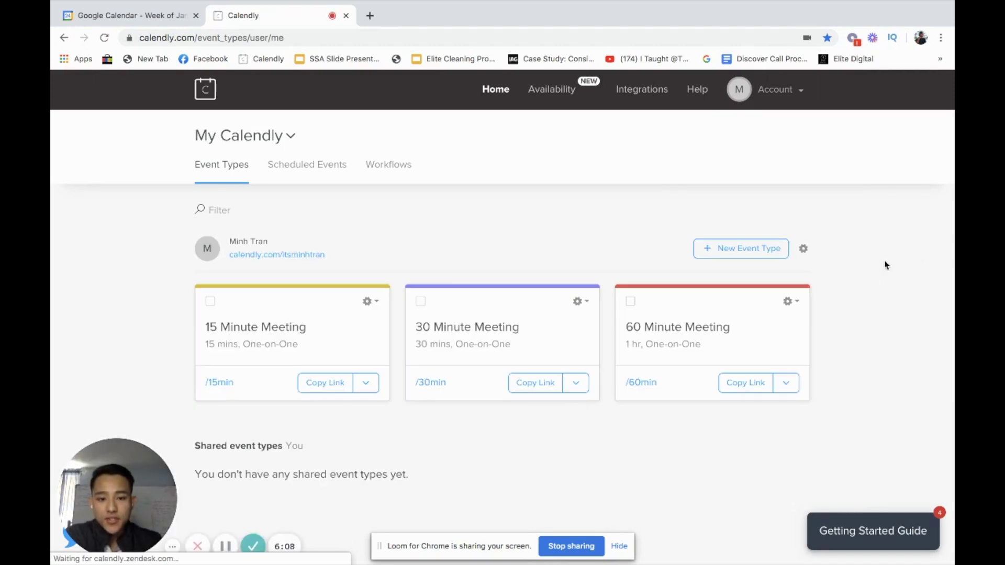
- Open the 60 Minute Meeting card from the Event Types list for editing
left_click_drag(140, 235, 907, 444)
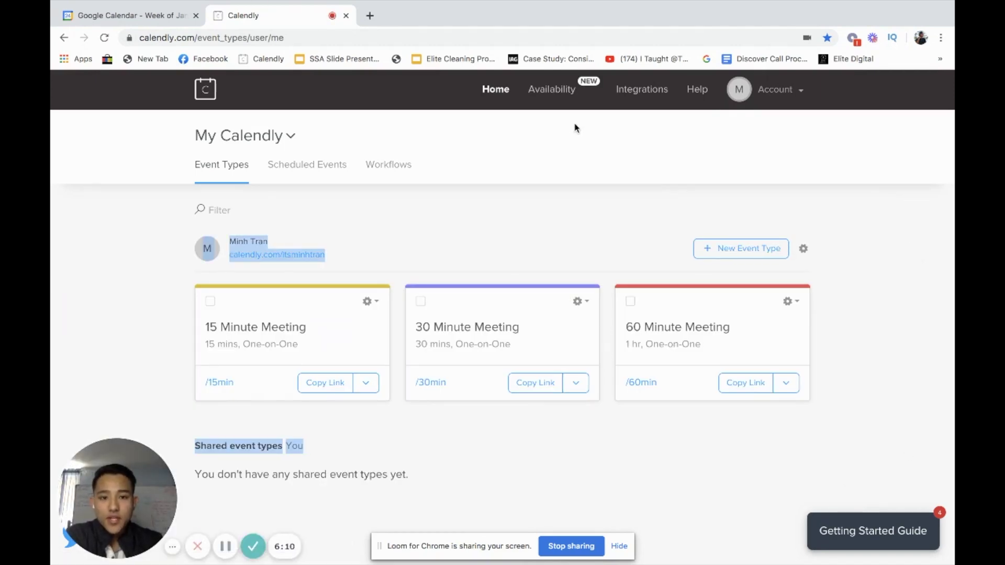
left_click(884, 396)
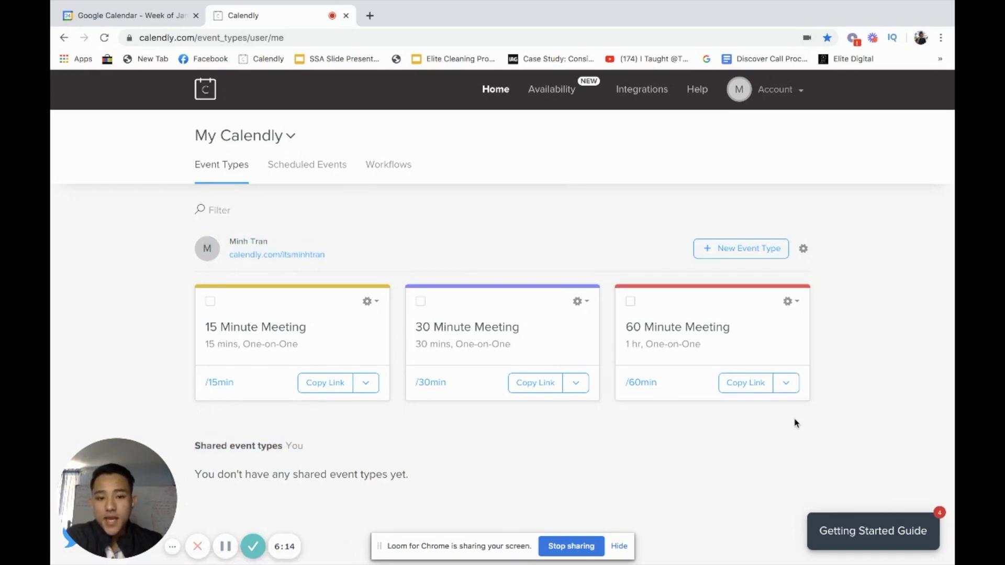
left_click_drag(841, 432, 195, 446)
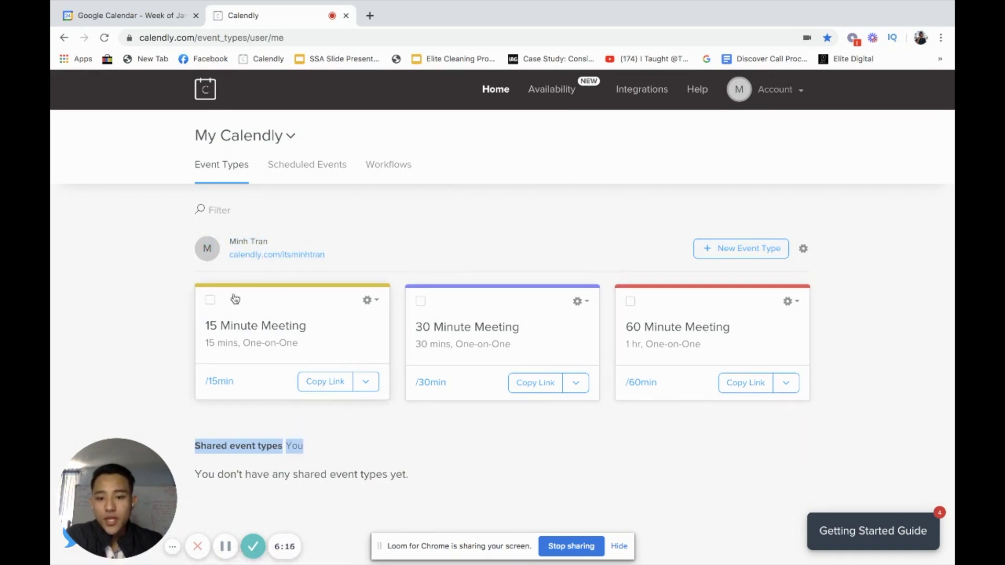
left_click(152, 324)
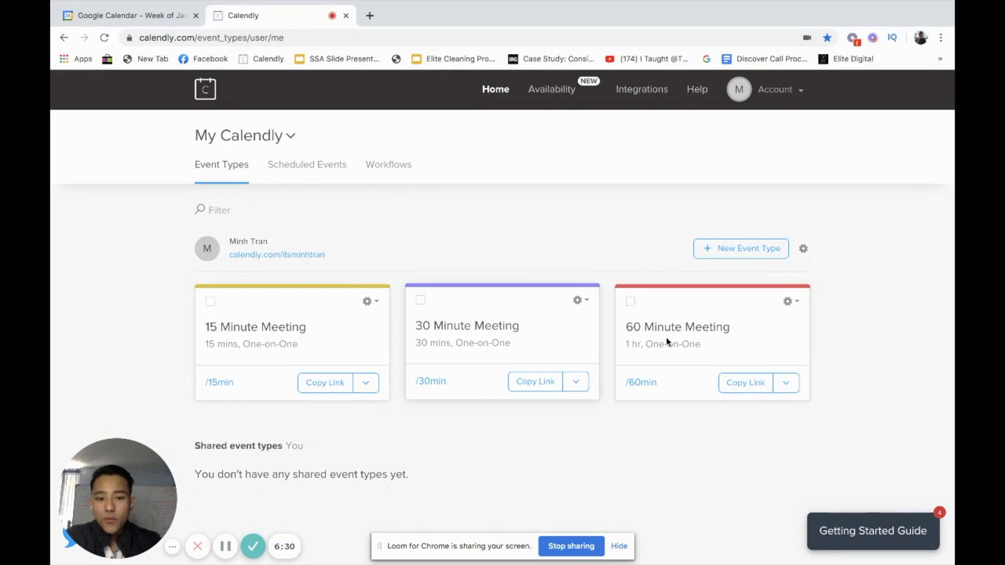
left_click(687, 343)
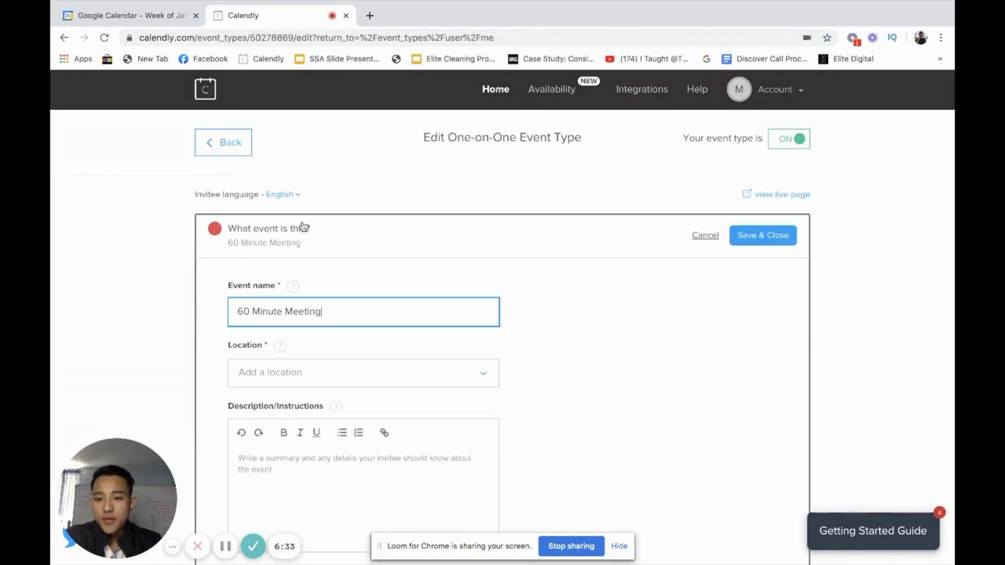
- Change the event name to 'Book A Free Cleaning Quote w/' plus the owner's first name
scroll(335, 293, "down", 1)
triple_click(375, 309)
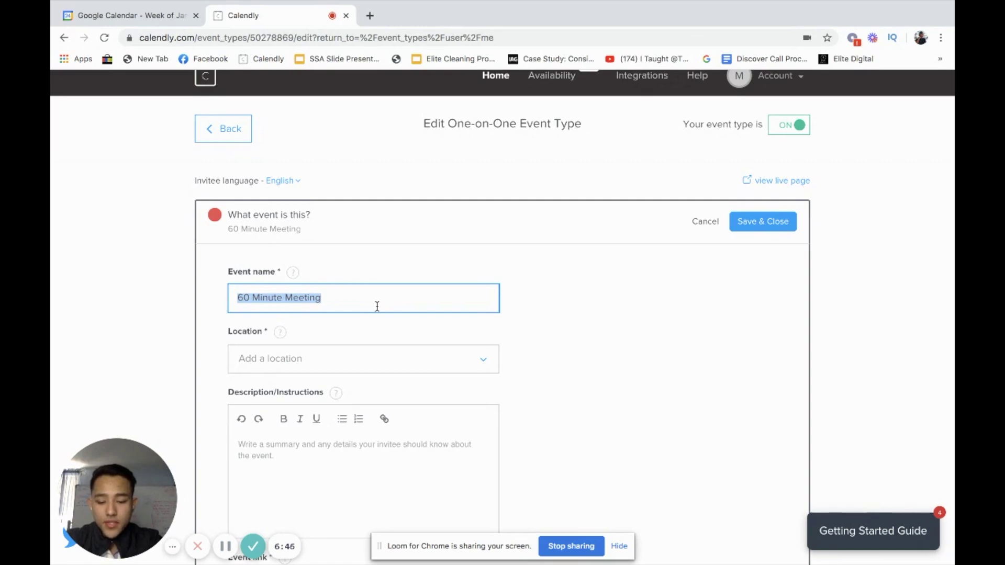
type("Book a")
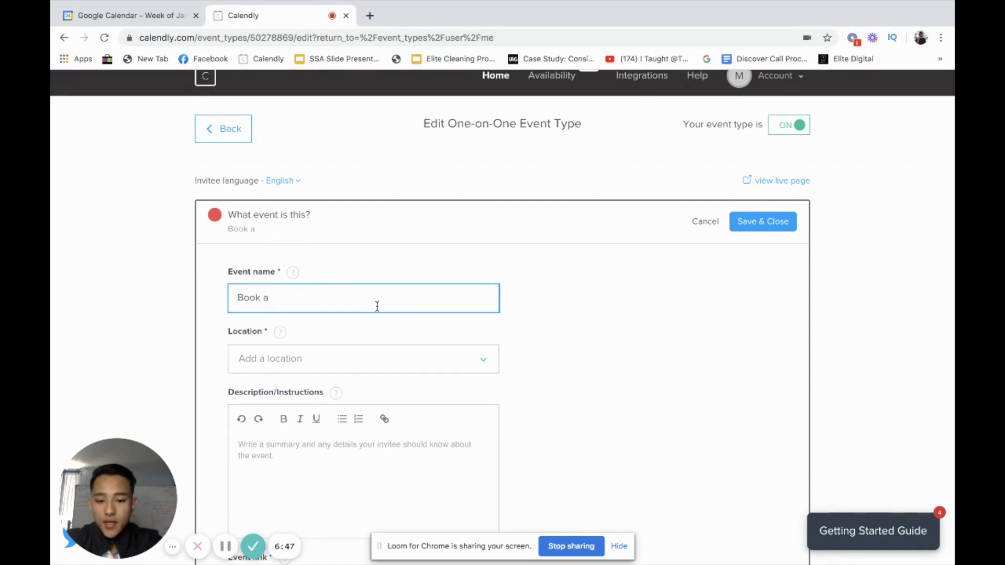
key("BackSpace")
key("BackSpace")
type("A Free")
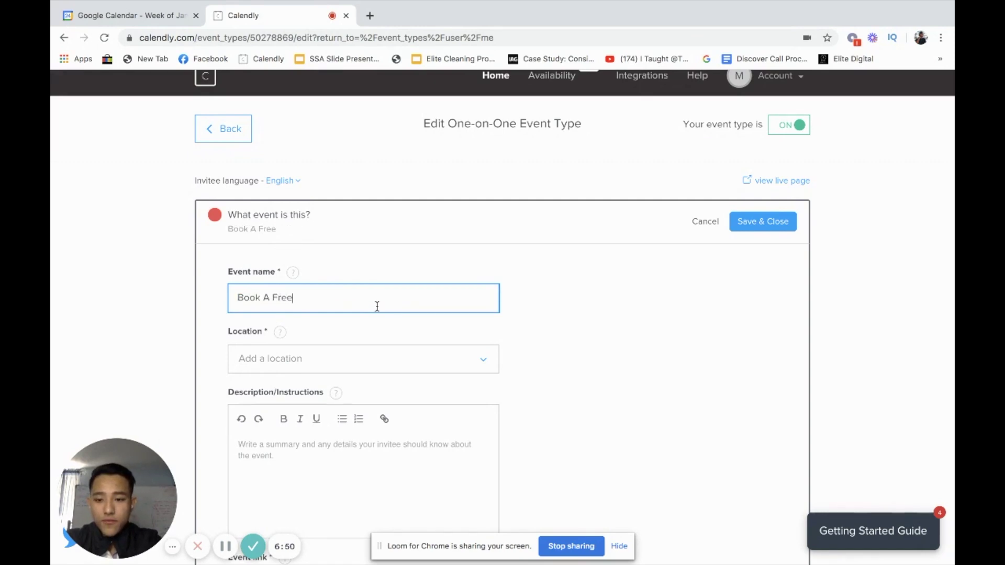
type(" Cleaning Quote ")
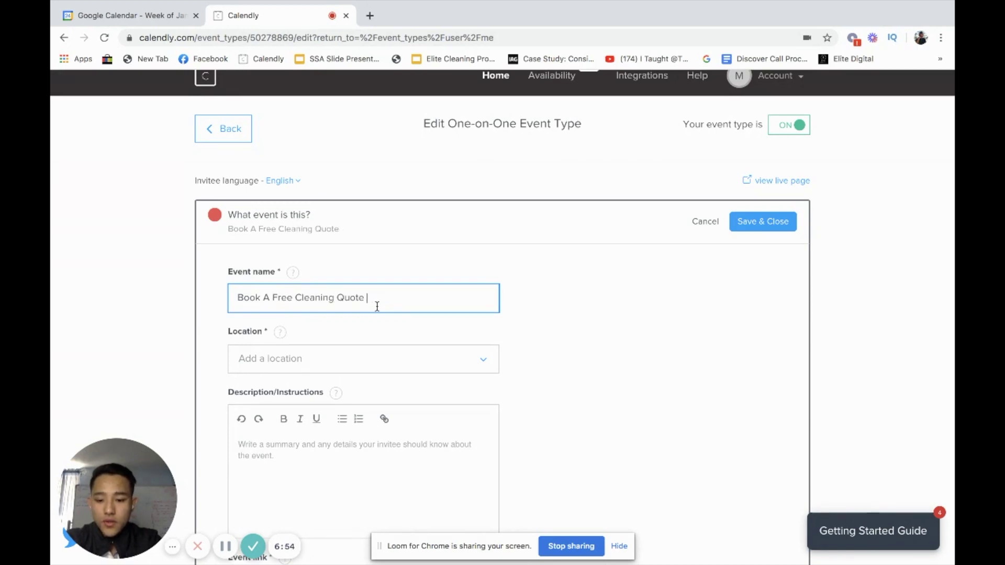
type("qw/Minh")
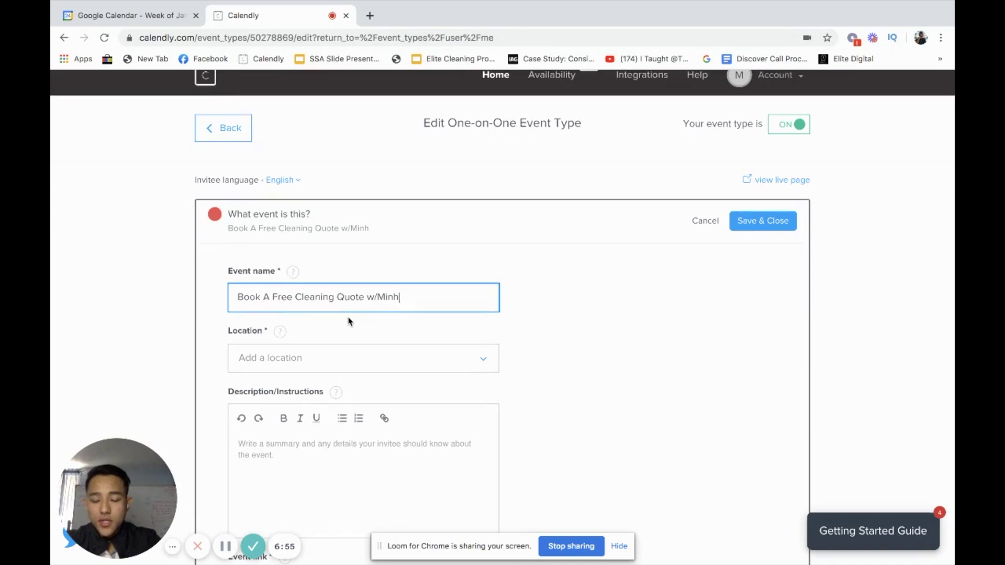
scroll(347, 321, "down", 1)
left_click(375, 325)
scroll(361, 354, "down", 6)
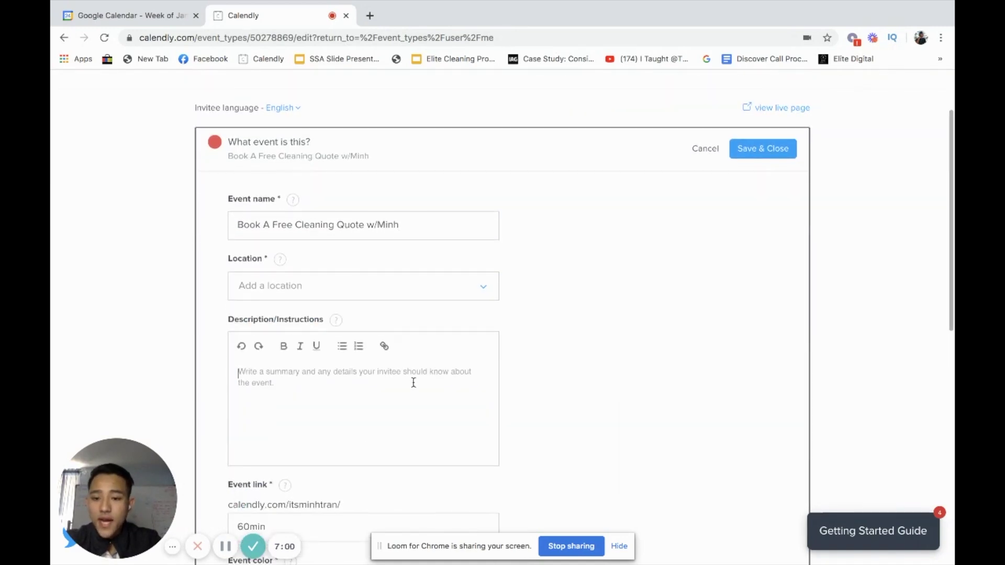
left_click(322, 402)
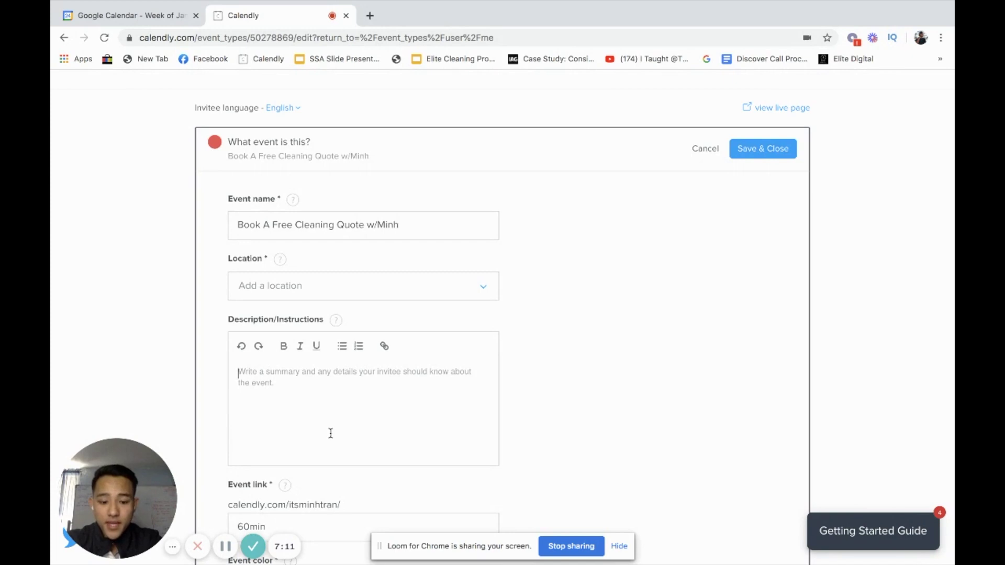
type("3 -5 th")
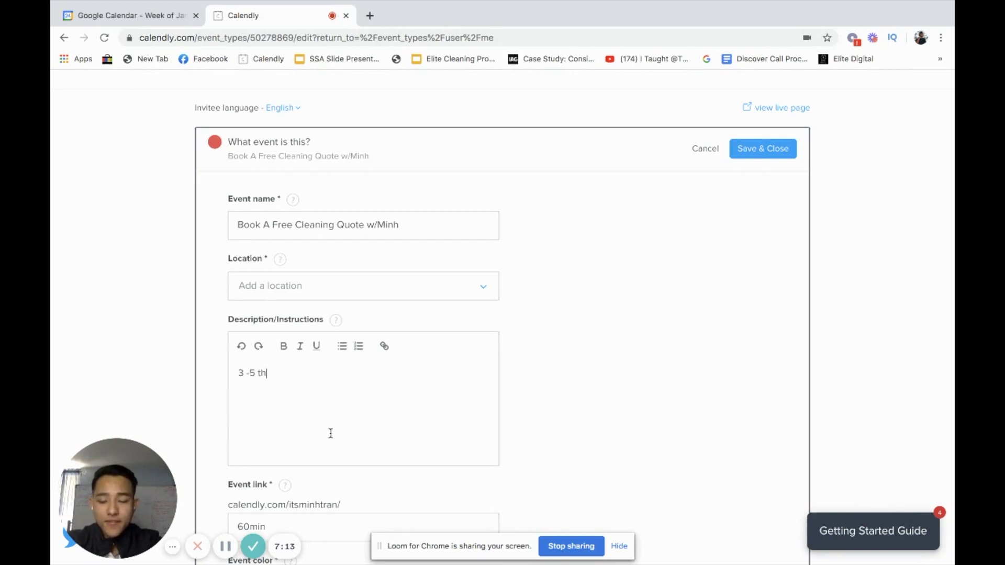
type("ings they shou")
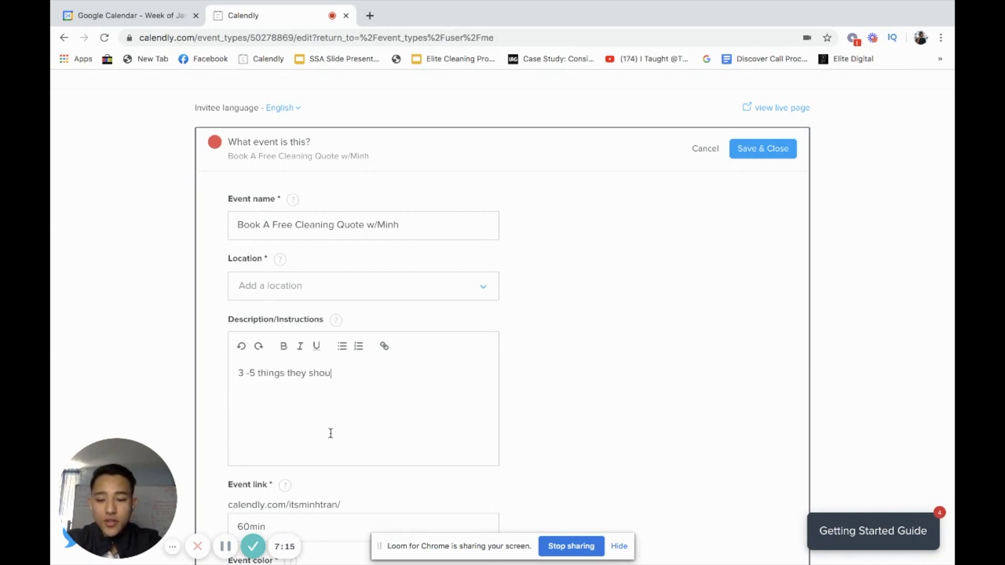
type("ld know when it comes to you")
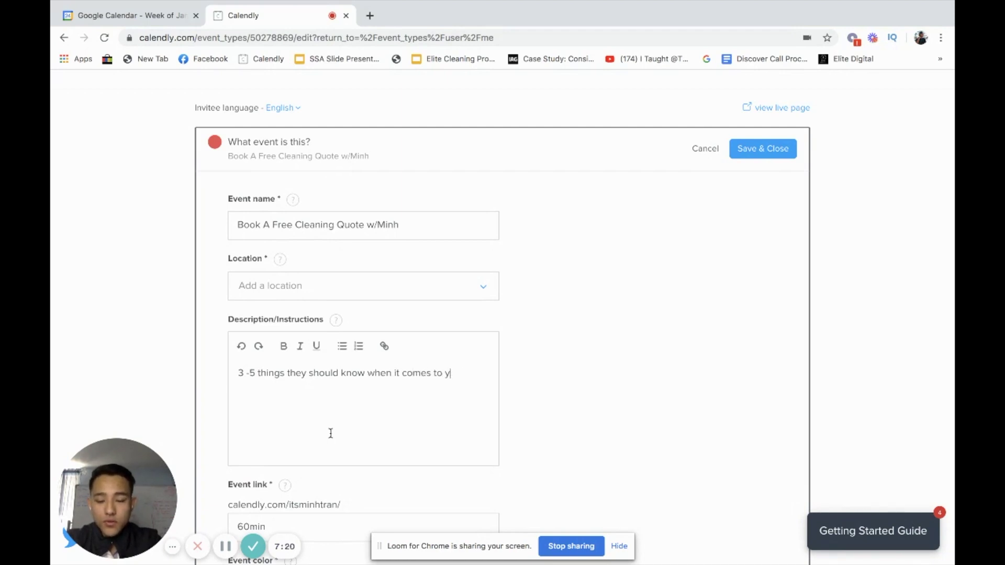
key("BackSpace")
type("booking a")
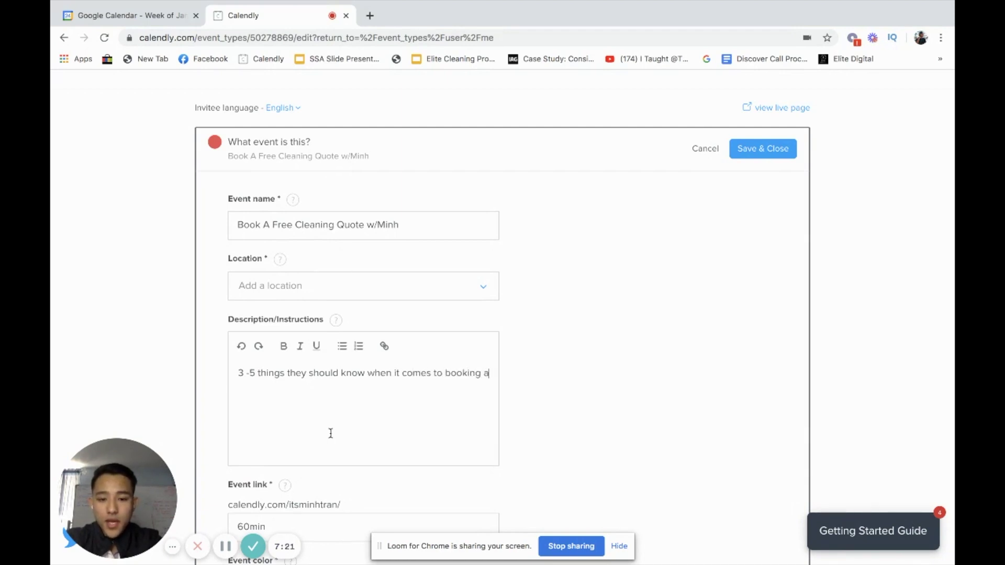
type(" quote with you")
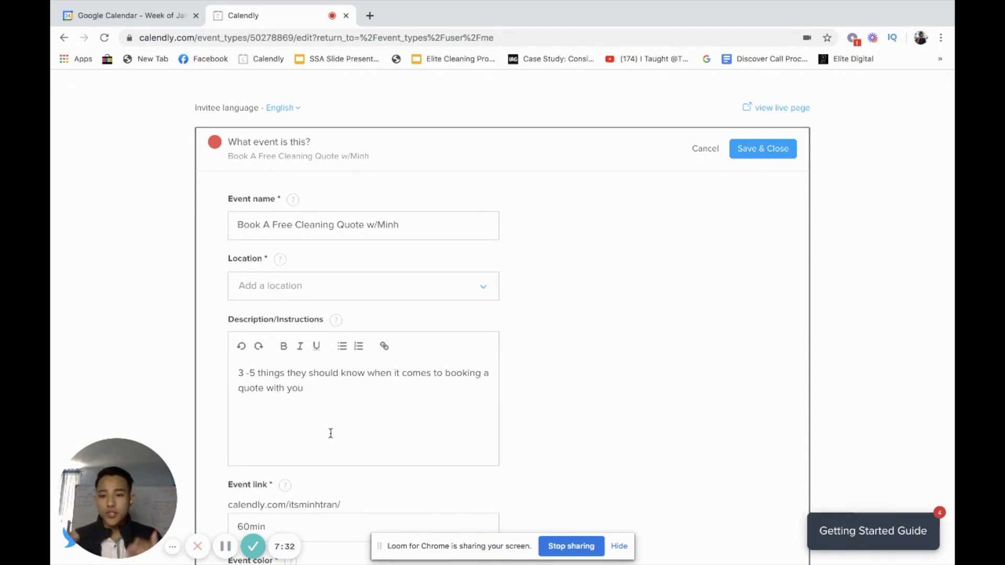
left_click_drag(332, 422, 245, 370)
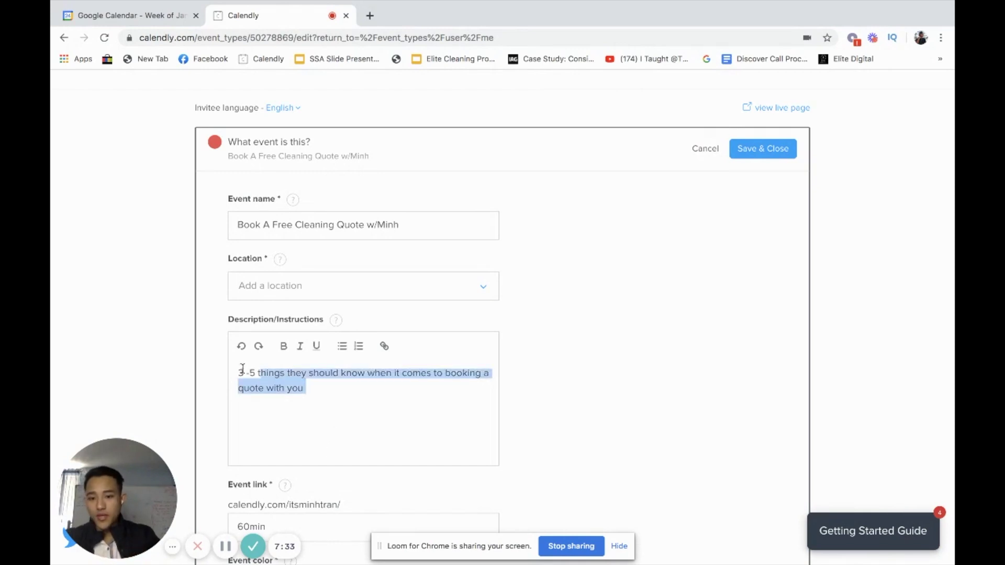
left_click(247, 372)
triple_click(247, 372)
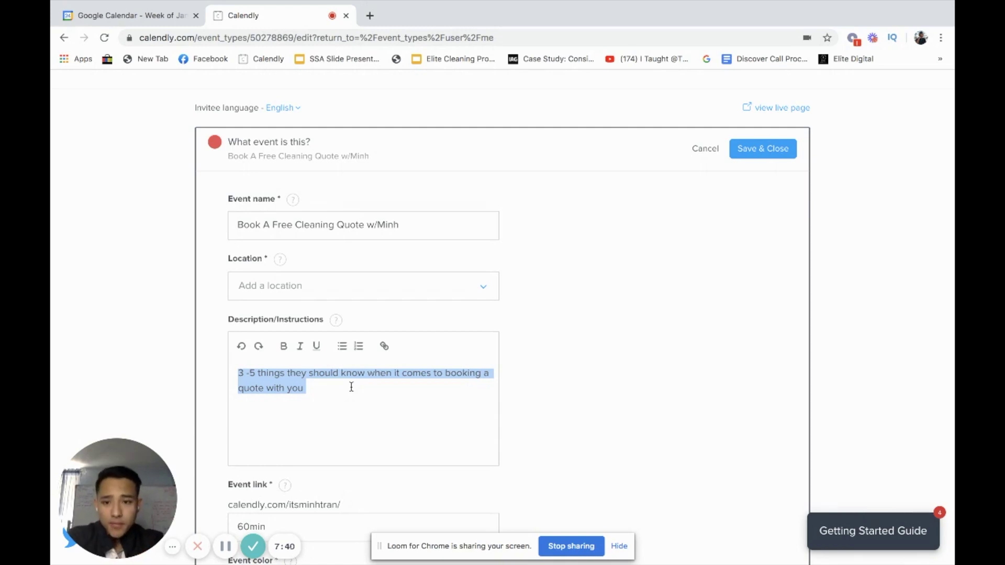
key("BackSpace")
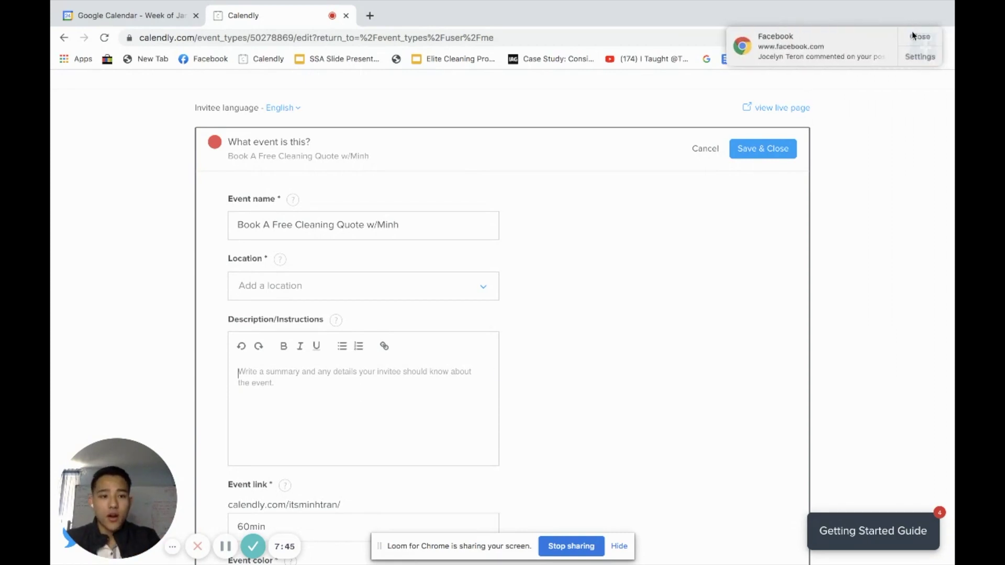
left_click(912, 35)
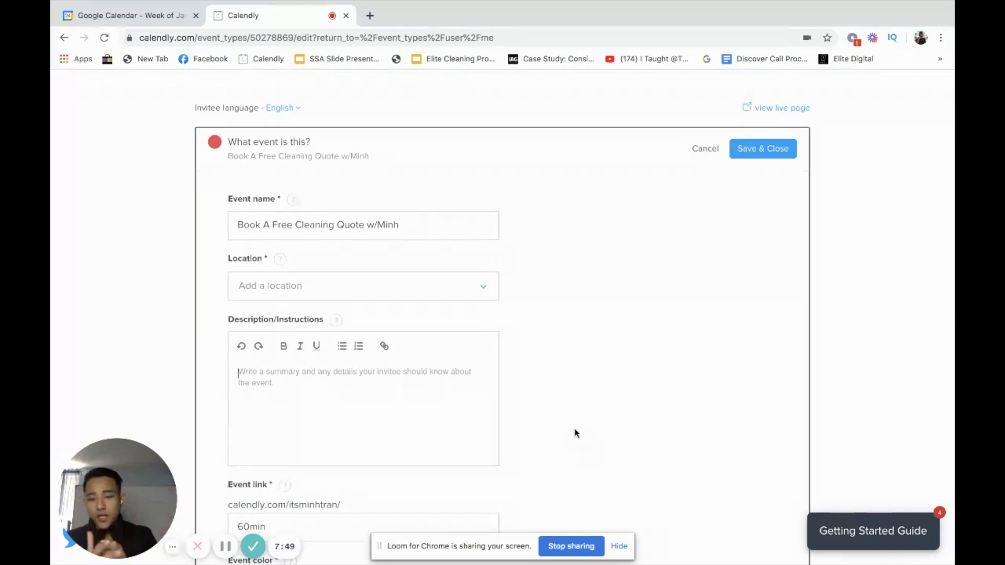
- Write the description intro naming the owner's Commercial Cleaning business, correcting the 'Commerial' typo
scroll(399, 385, "down", 2)
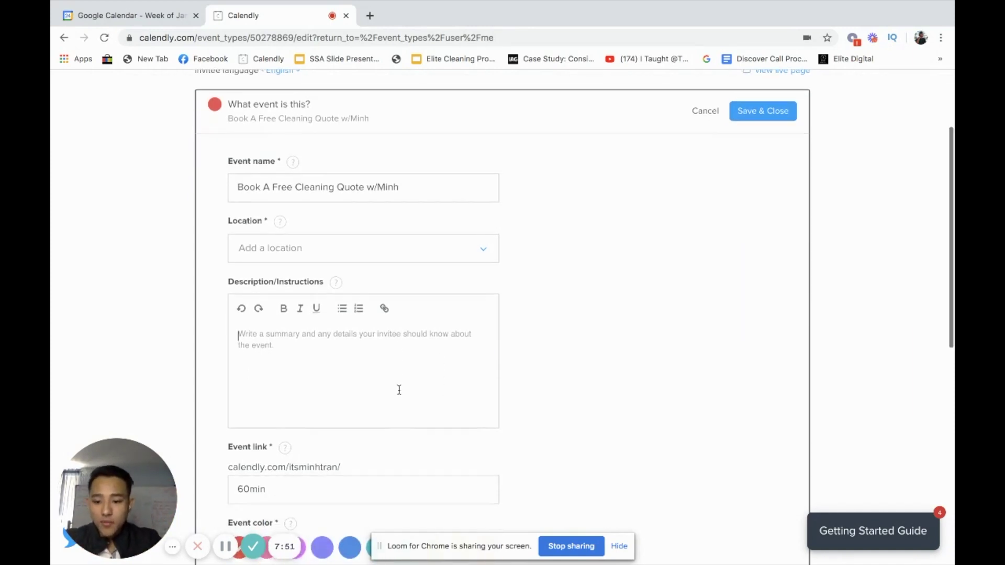
type("Hi my name is m")
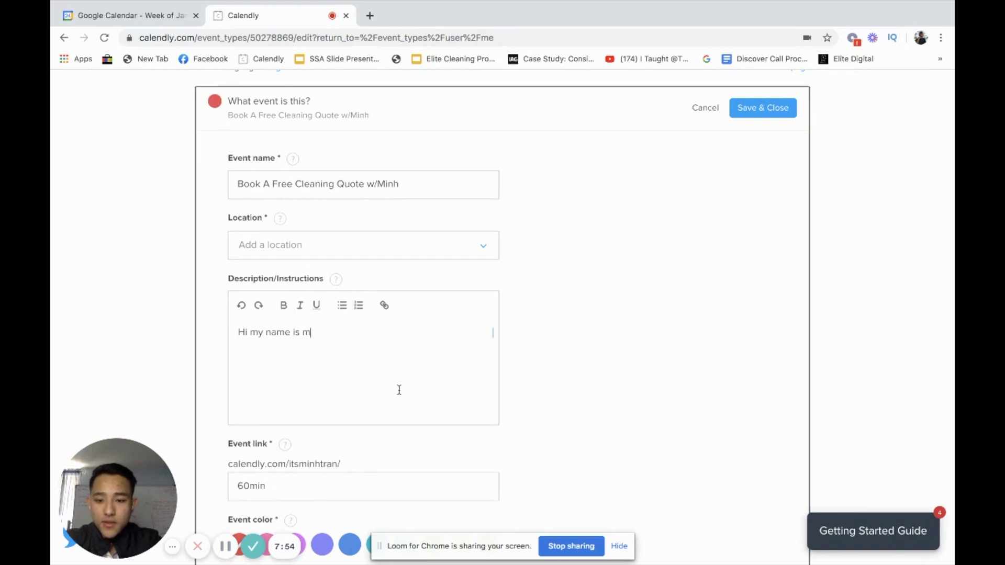
key("BackSpace")
type("Minh")
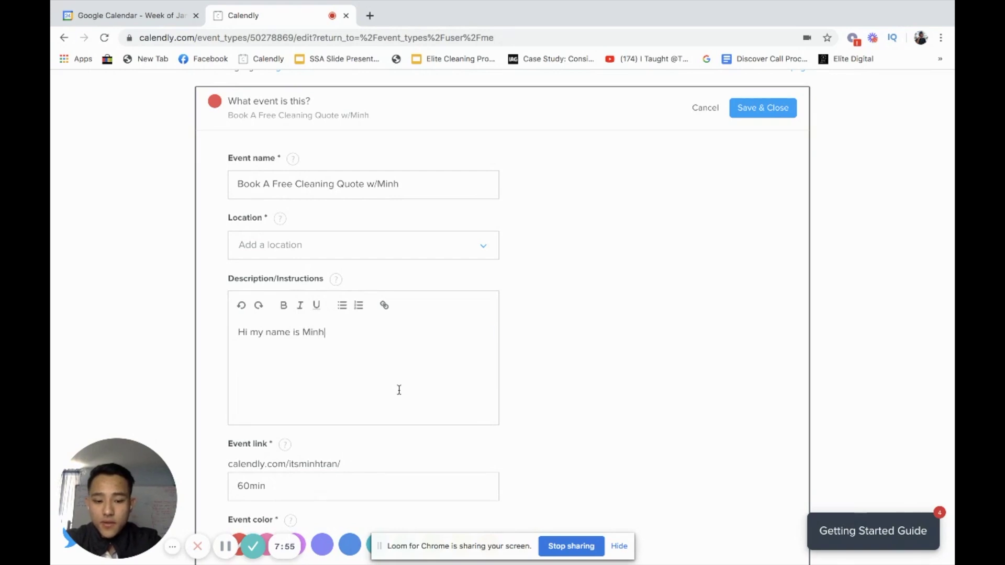
type(",  I own Minh")
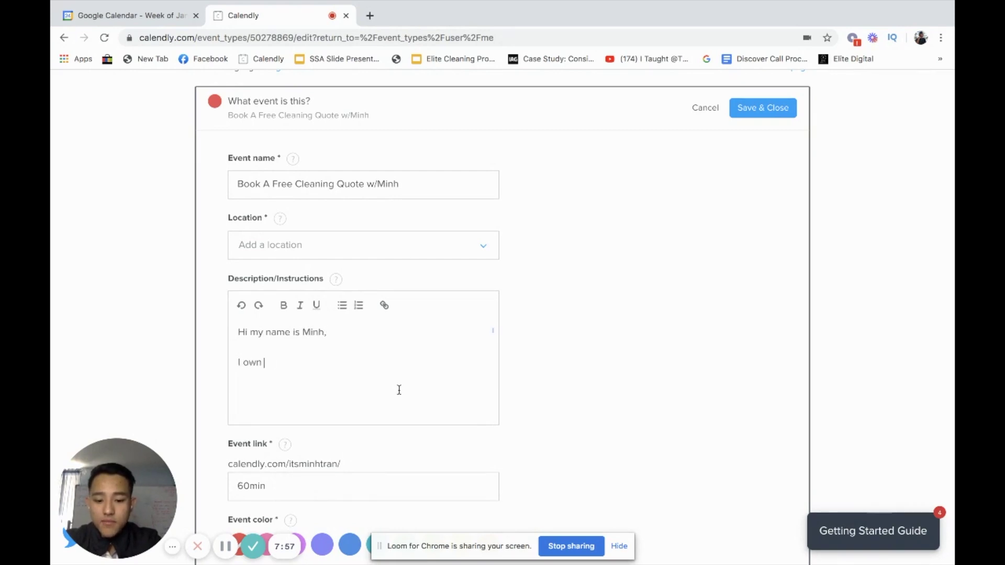
type("'s Clea")
key("BackSpace")
key("BackSpace")
key("BackSpace")
key("BackSpace")
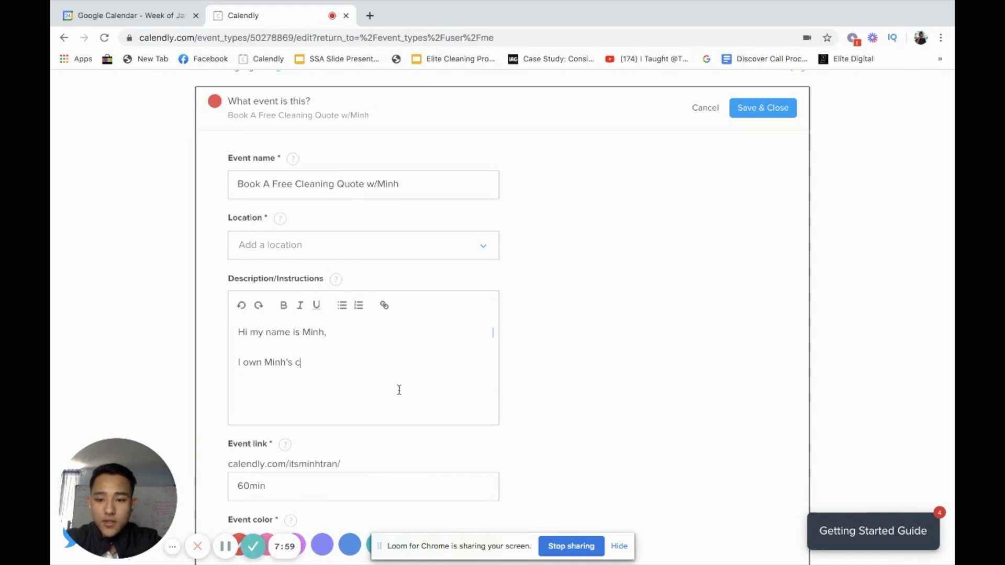
type("Commerial Cleaning")
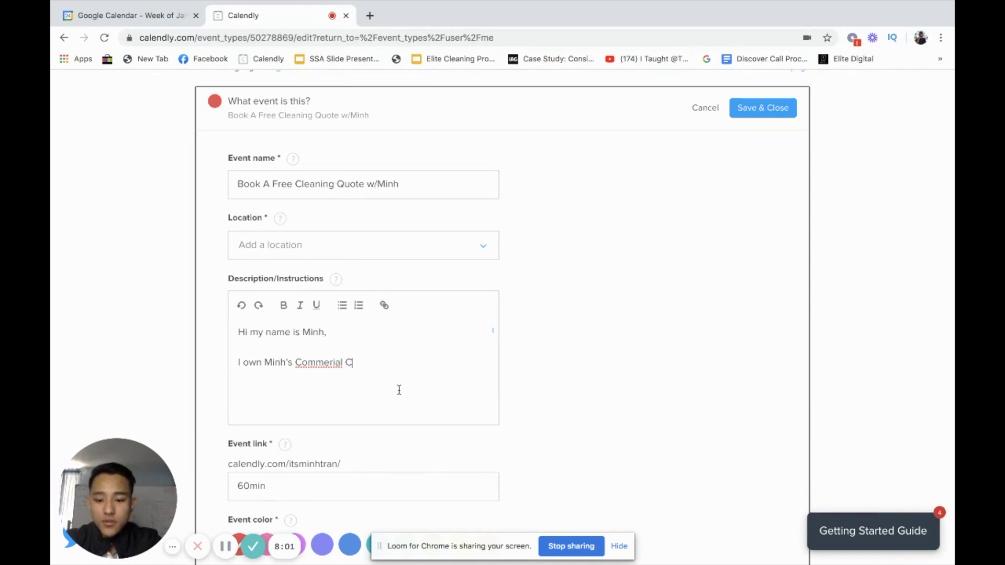
right_click(325, 363)
left_click(455, 366)
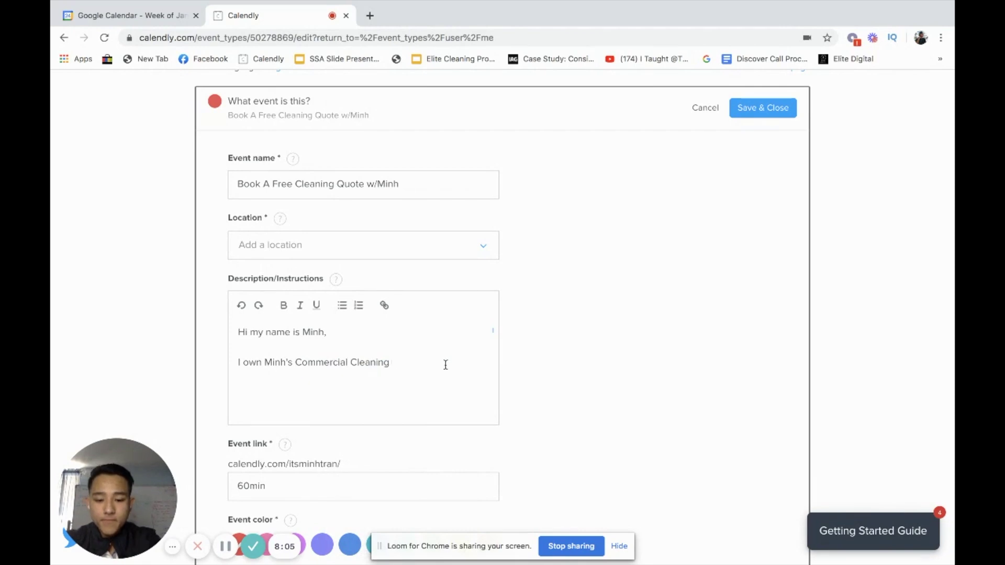
- Add the closing line 'Looking forward to coming out to give you guys a Free Cleaning Quote'
key("Return")
type("Ko")
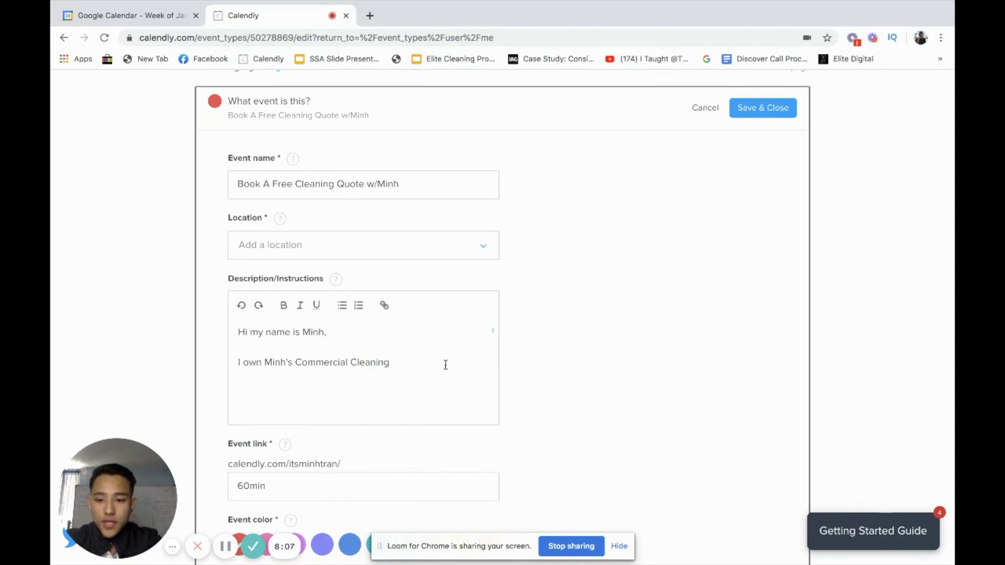
type("Looking forward t")
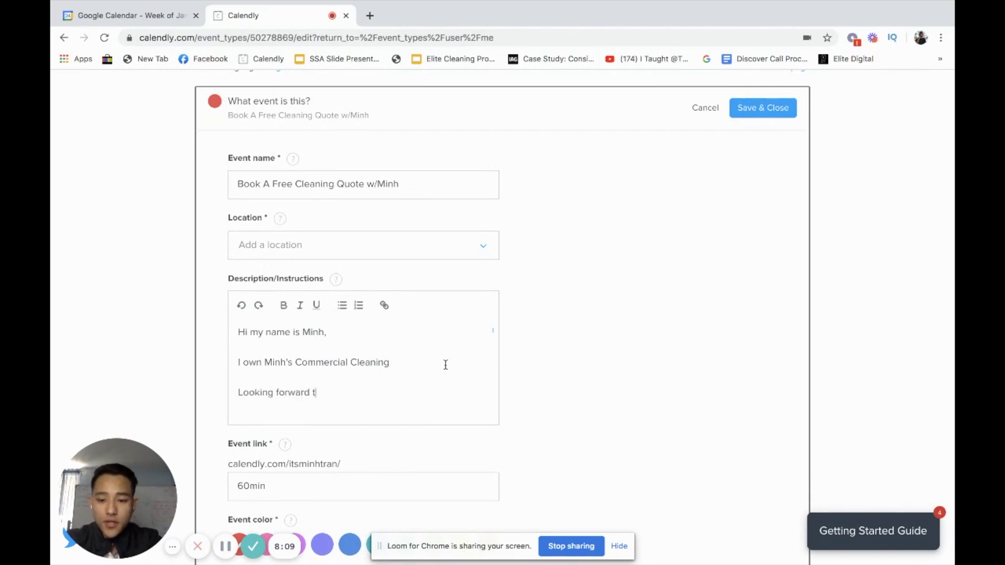
type("o coming out ")
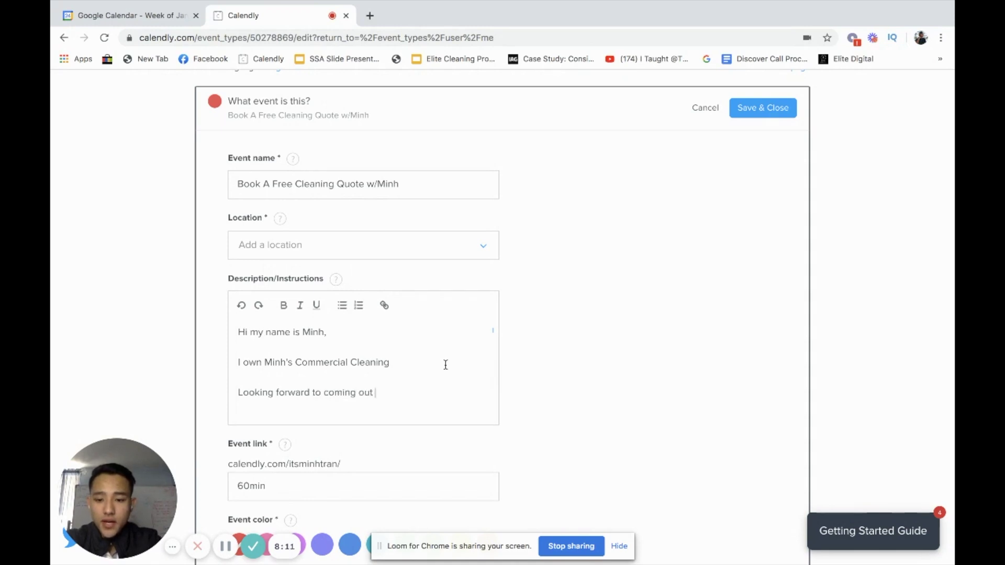
type("to give you guys")
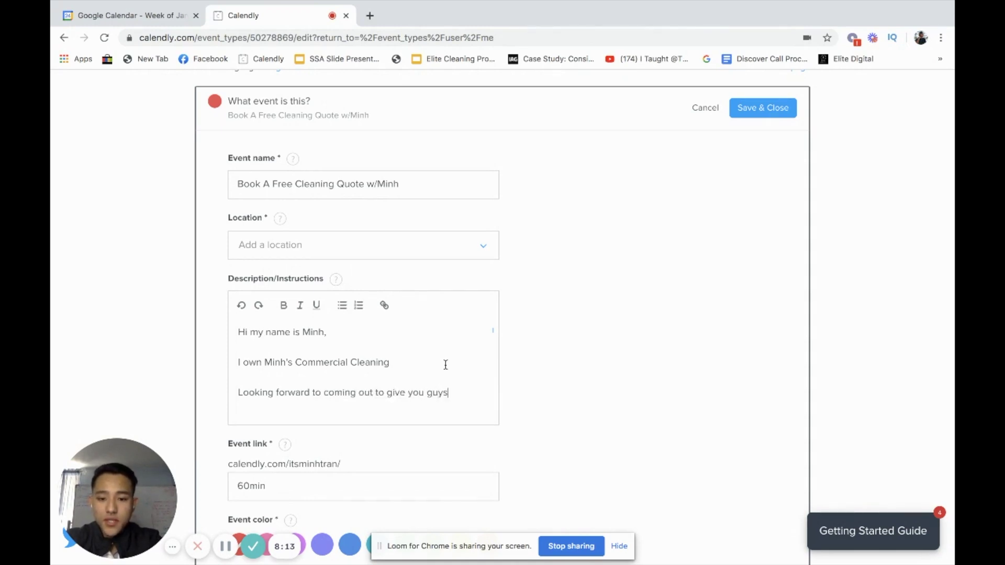
type(" a Free Cleaning Quote!")
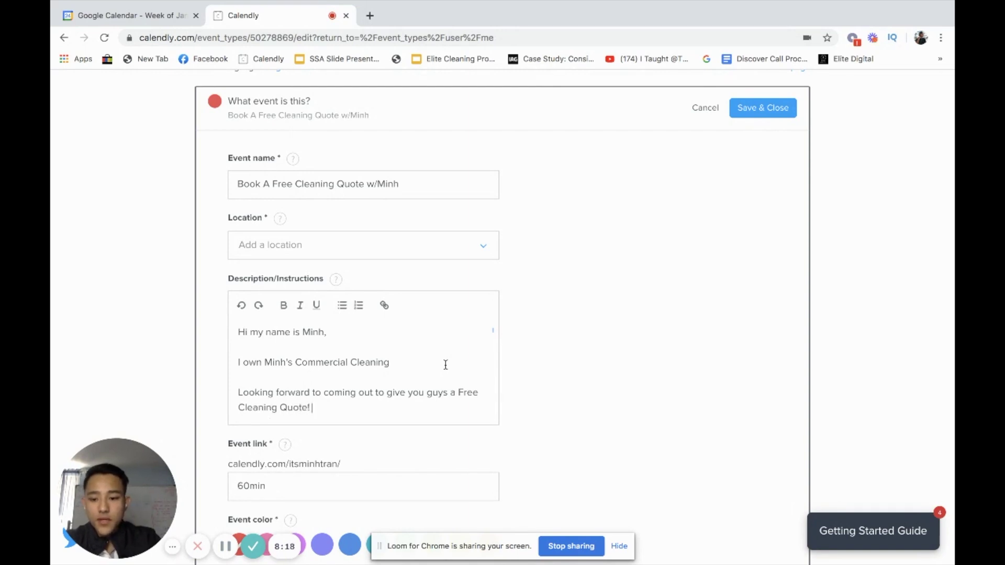
scroll(560, 328, "down", 3)
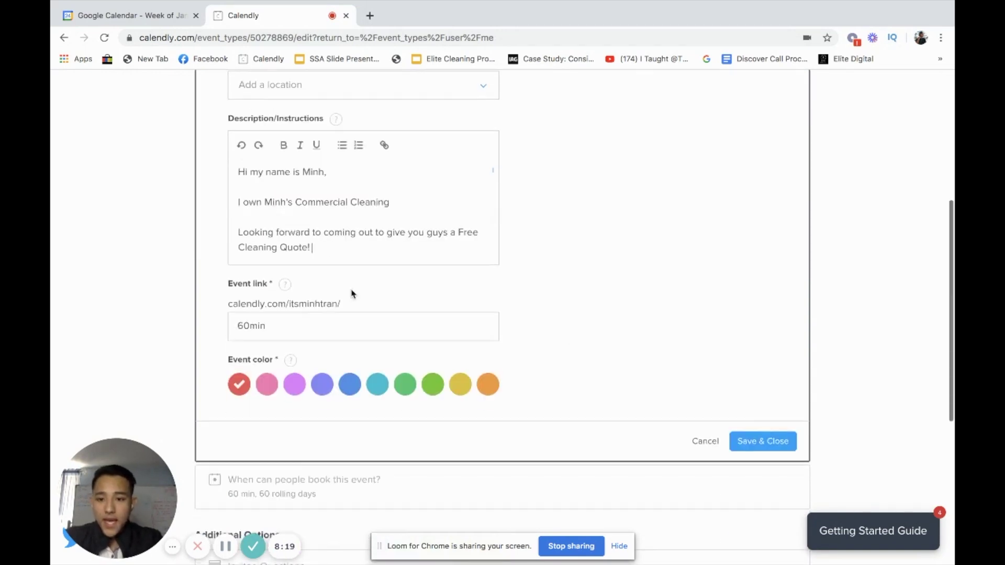
- Select and delete the '60min' ending in the Event link field
left_click(265, 322)
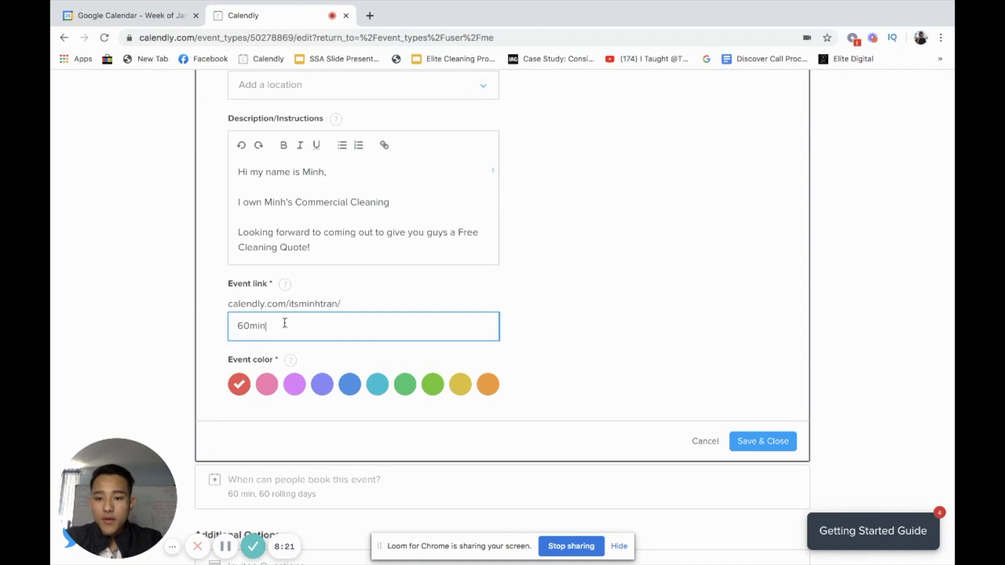
left_click_drag(237, 302, 416, 307)
left_click(394, 322)
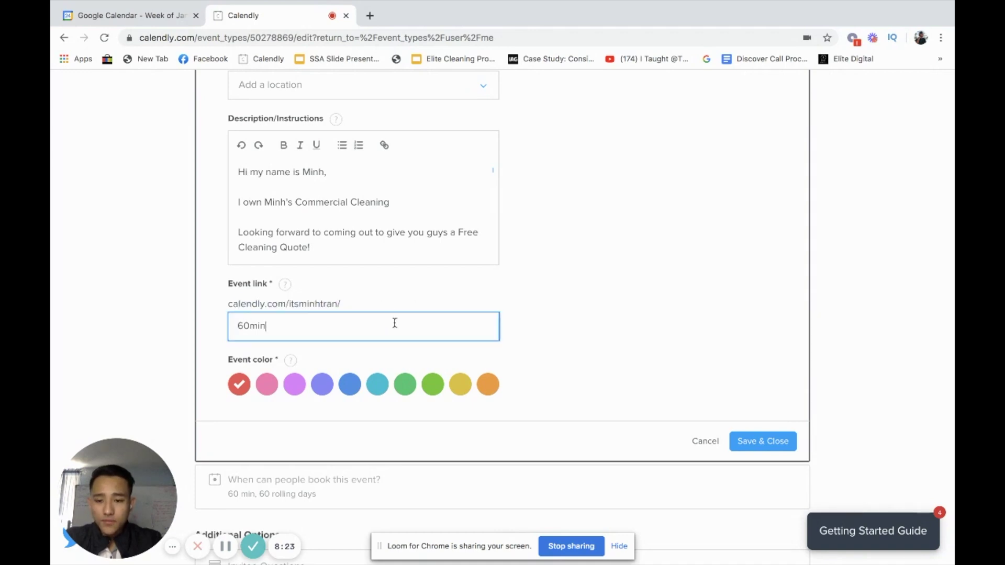
double_click(395, 323)
left_click(534, 319)
scroll(407, 334, "down", 2)
scroll(407, 334, "up", 1)
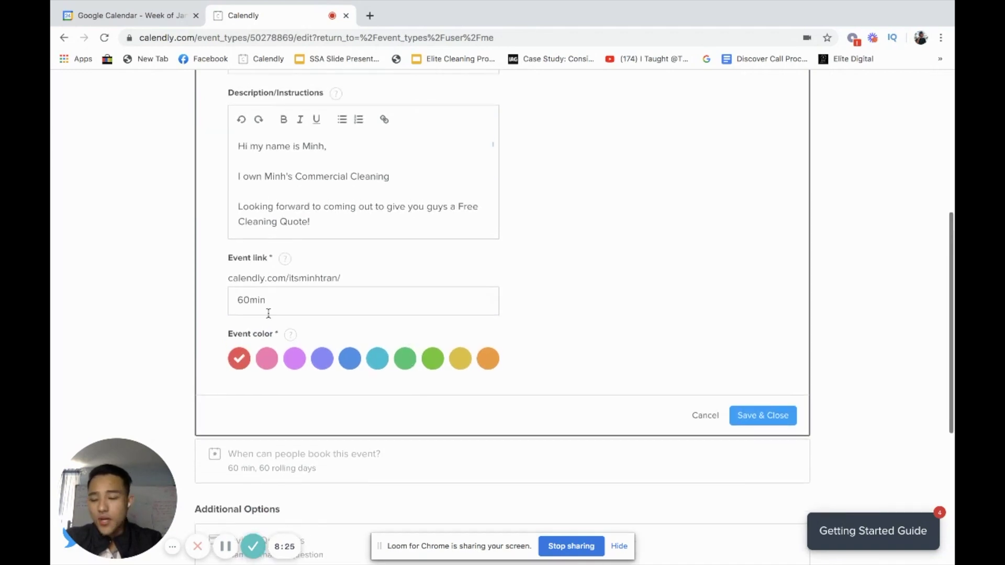
left_click_drag(268, 312, 184, 304)
key("BackSpace")
- Leave the event link blank and change the event colour from red to teal
left_click(682, 274)
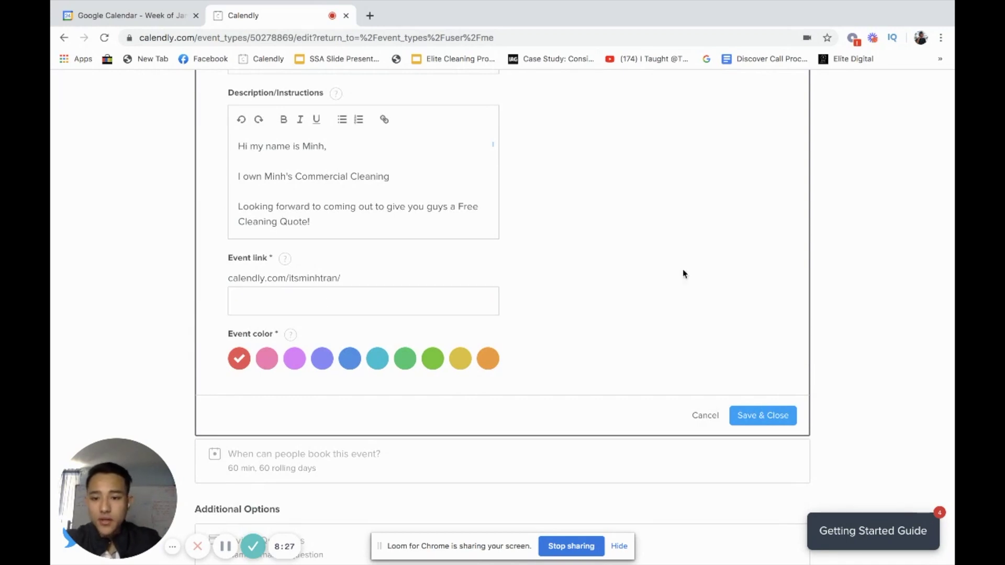
left_click(264, 299)
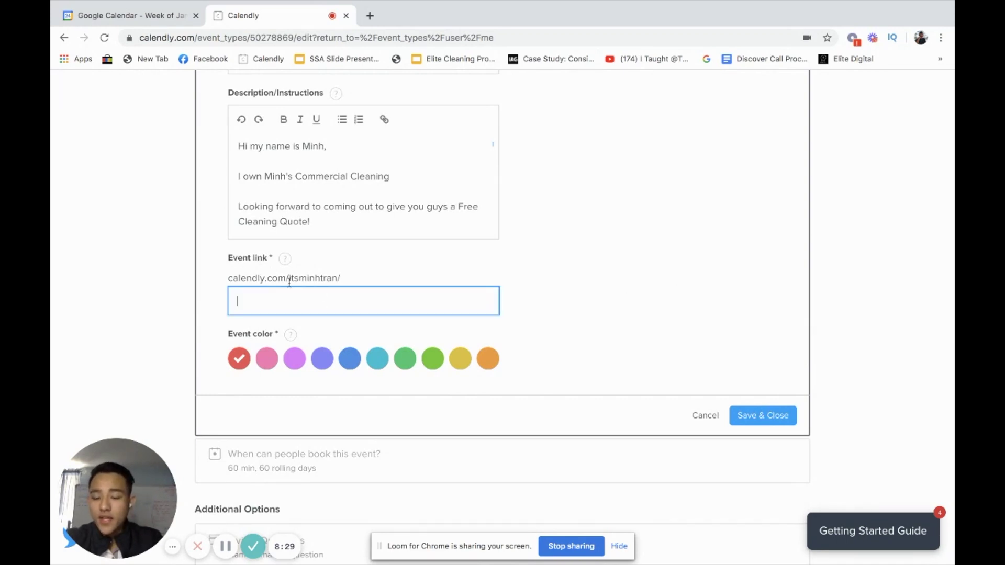
scroll(258, 293, "up", 1)
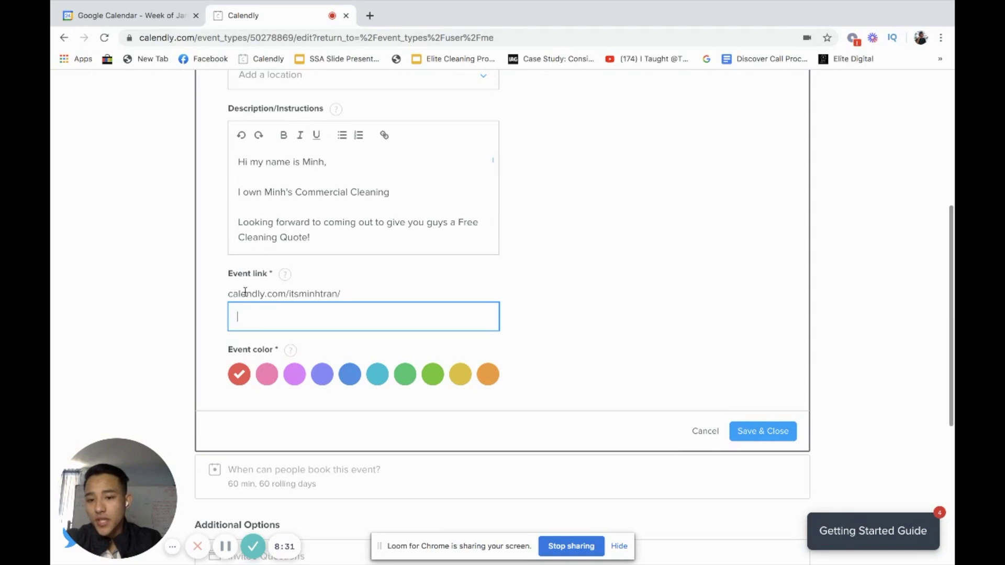
left_click_drag(229, 294, 359, 296)
left_click(332, 295)
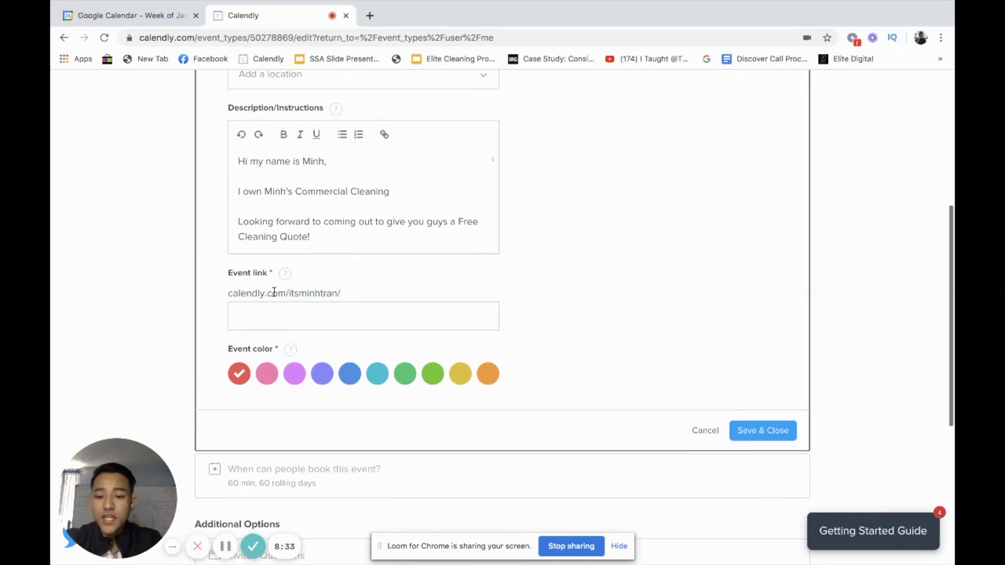
scroll(293, 300, "up", 1)
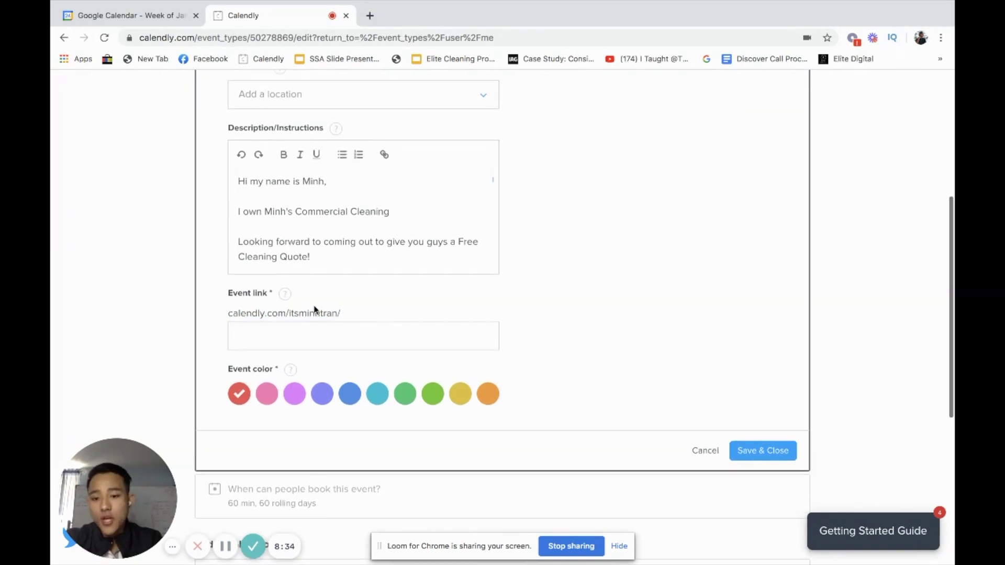
left_click(378, 394)
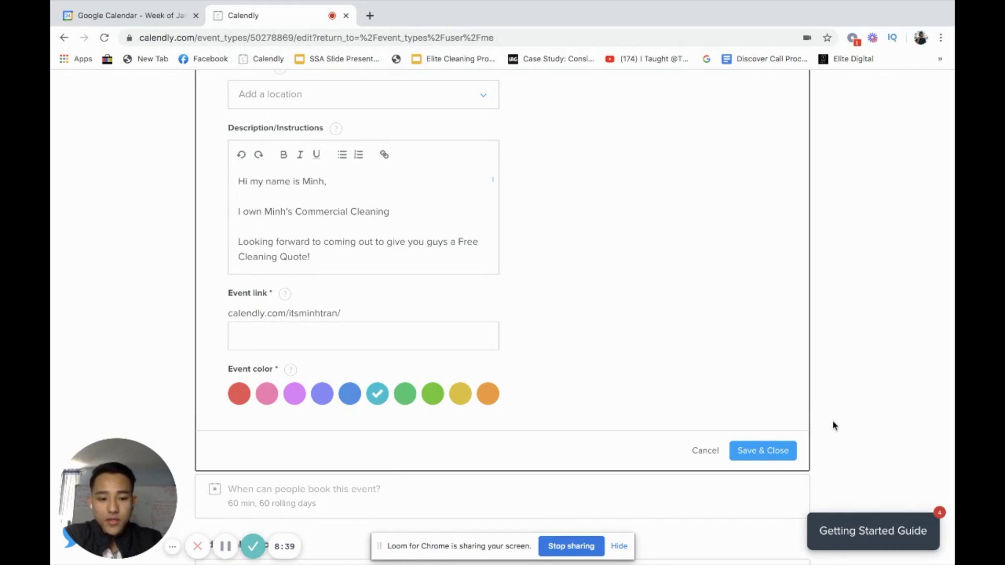
- Fill the missing event link slug with the owner's username and save the event details
scroll(366, 400, "up", 1)
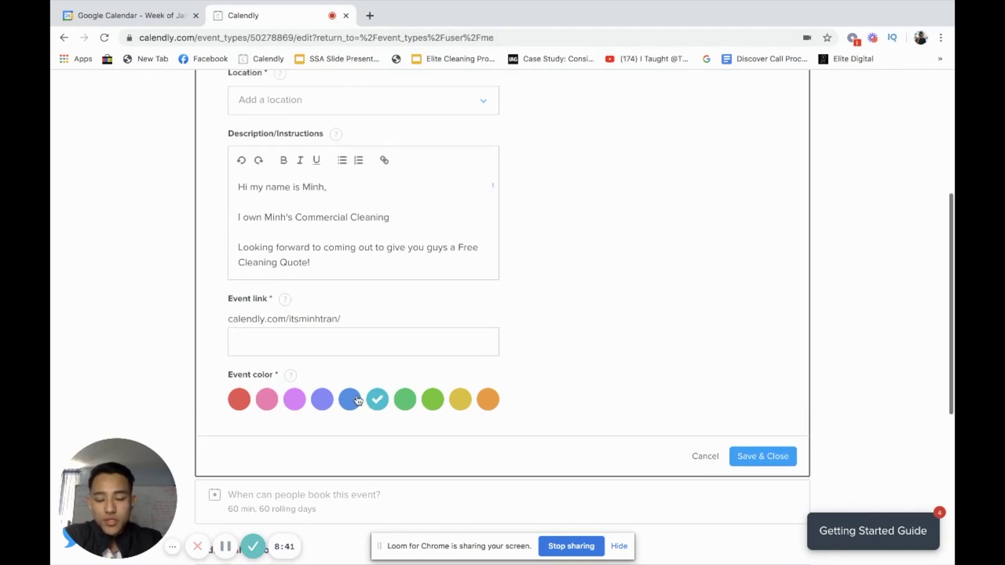
left_click(762, 452)
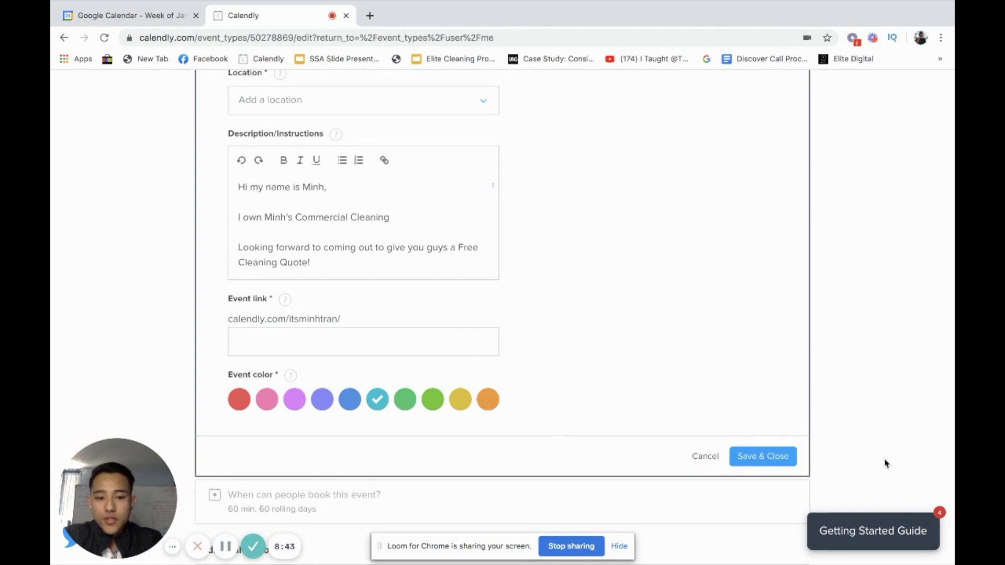
left_click(763, 458)
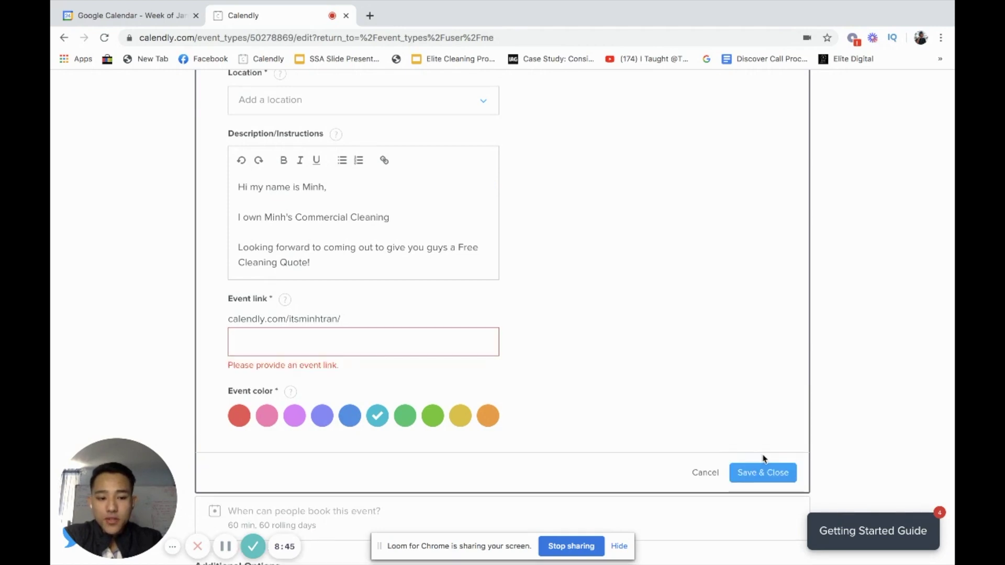
left_click(432, 337)
type("i")
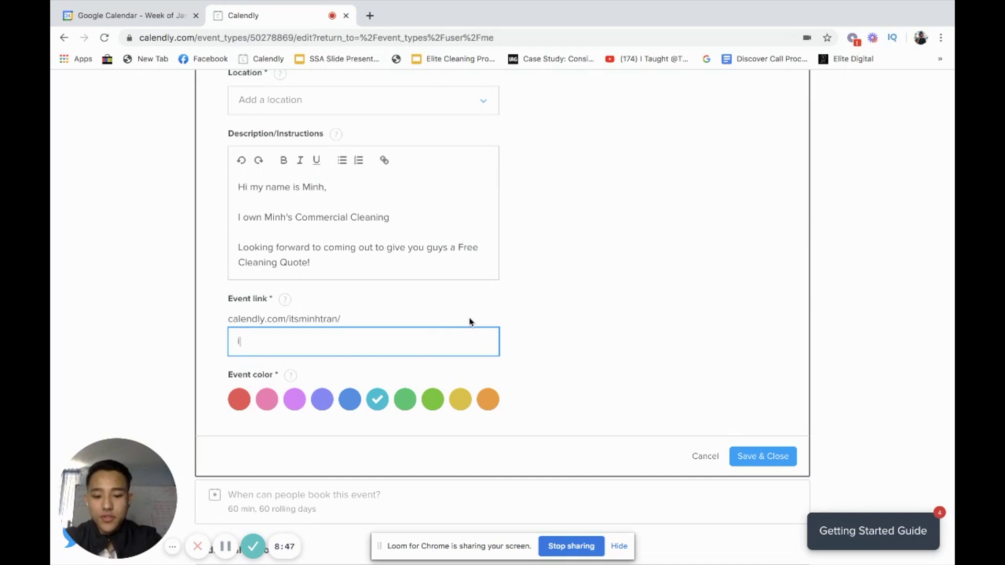
type("tsminhtran")
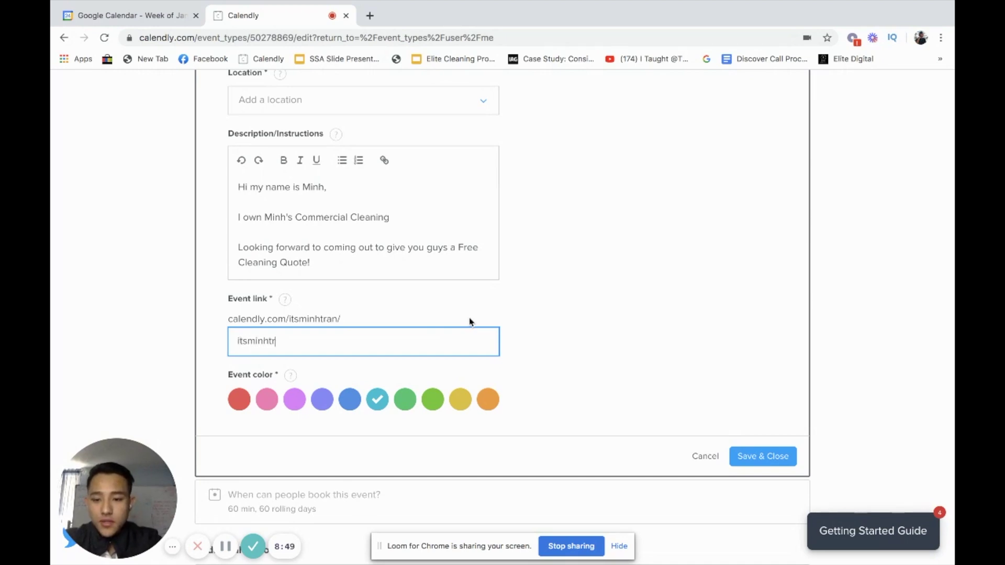
left_click(765, 460)
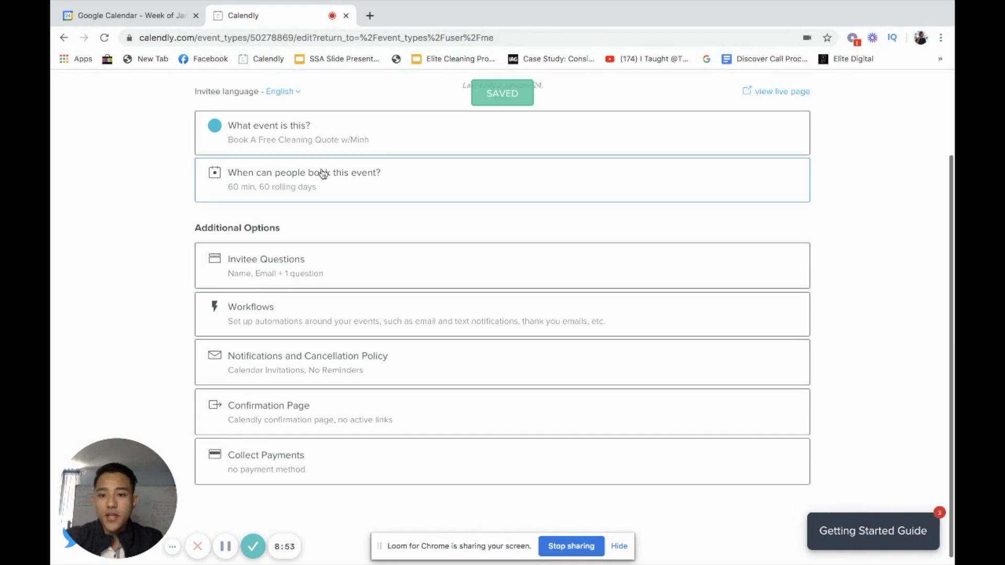
left_click(342, 194)
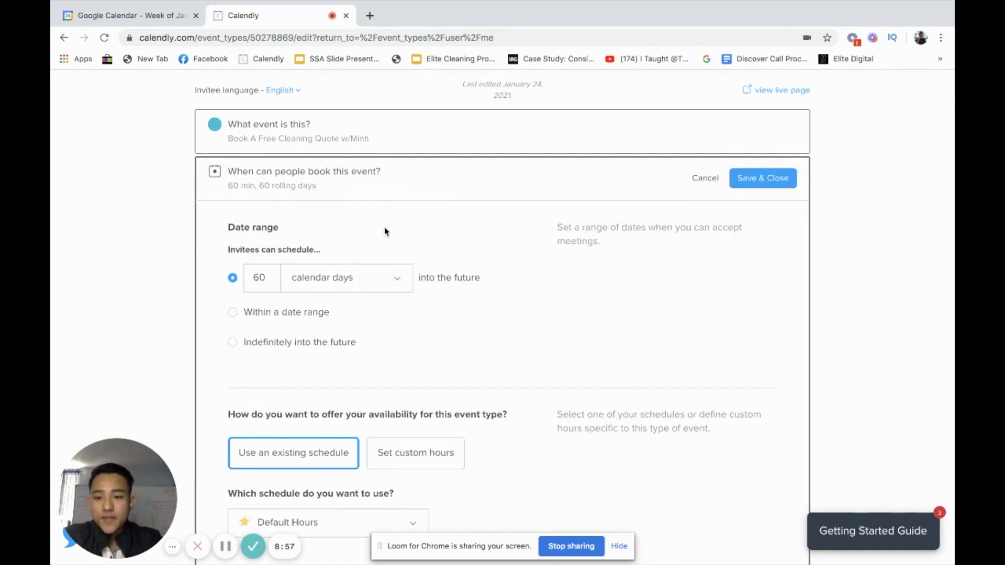
- Change the booking date range from 60 to 5 calendar days into the future
scroll(384, 228, "down", 1)
left_click_drag(236, 230, 314, 231)
left_click(314, 231)
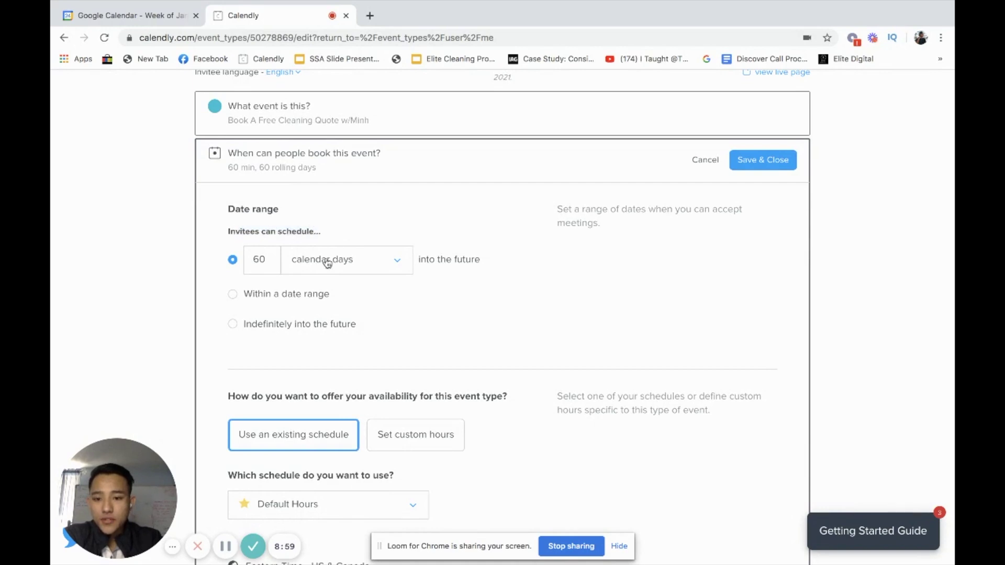
left_click_drag(436, 262, 490, 268)
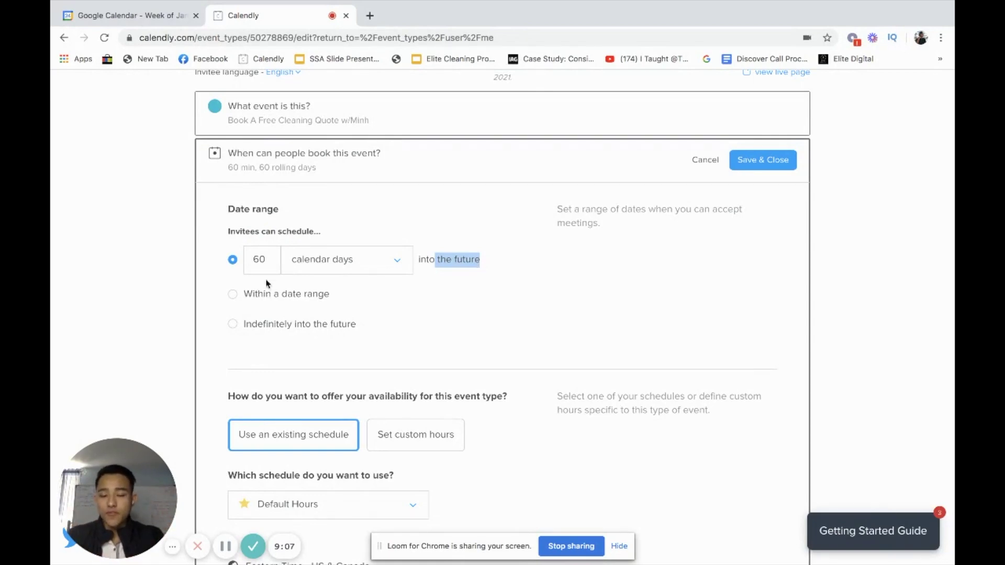
left_click(479, 224)
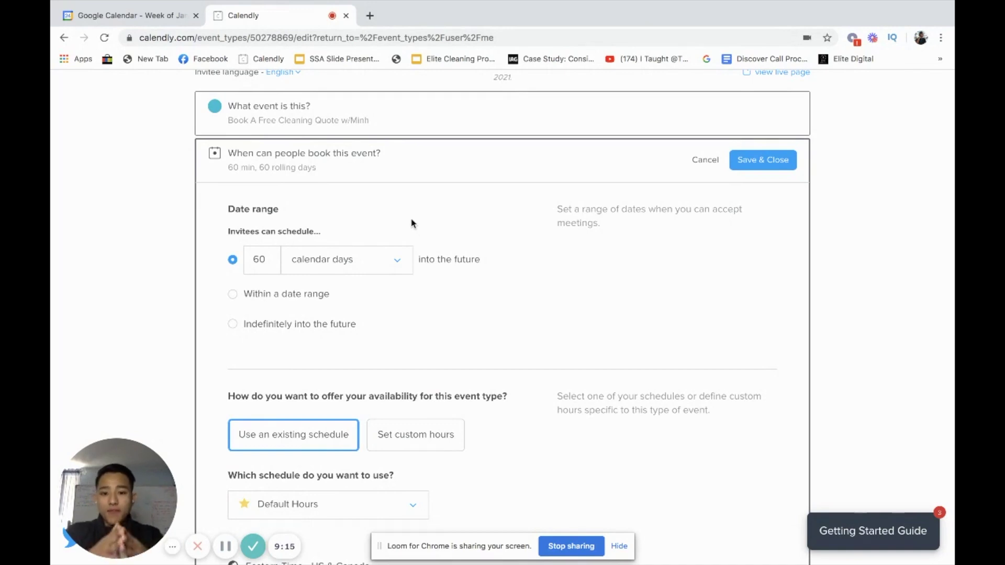
double_click(258, 256)
type("5")
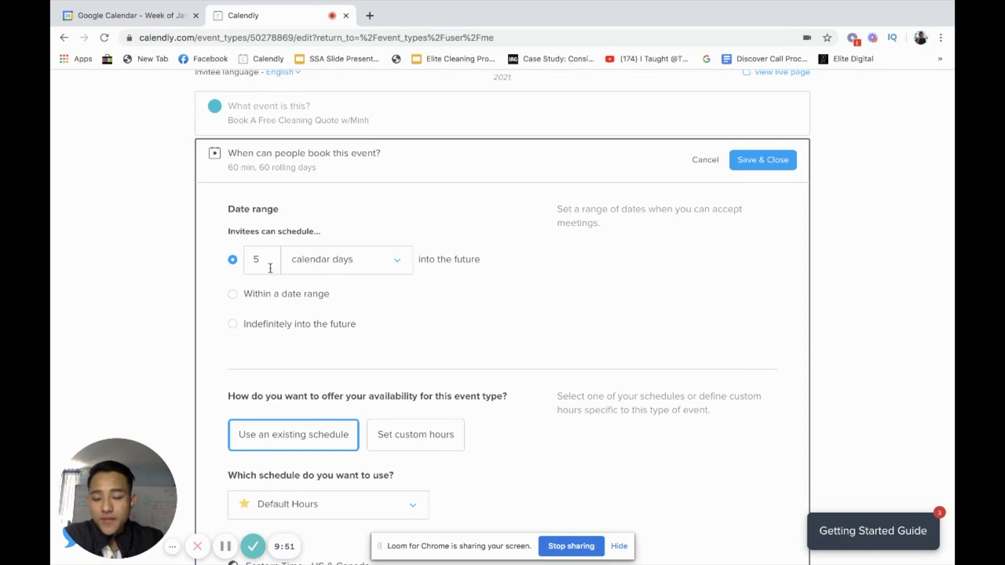
- Switch this event's availability from default to custom hours
scroll(306, 287, "down", 1)
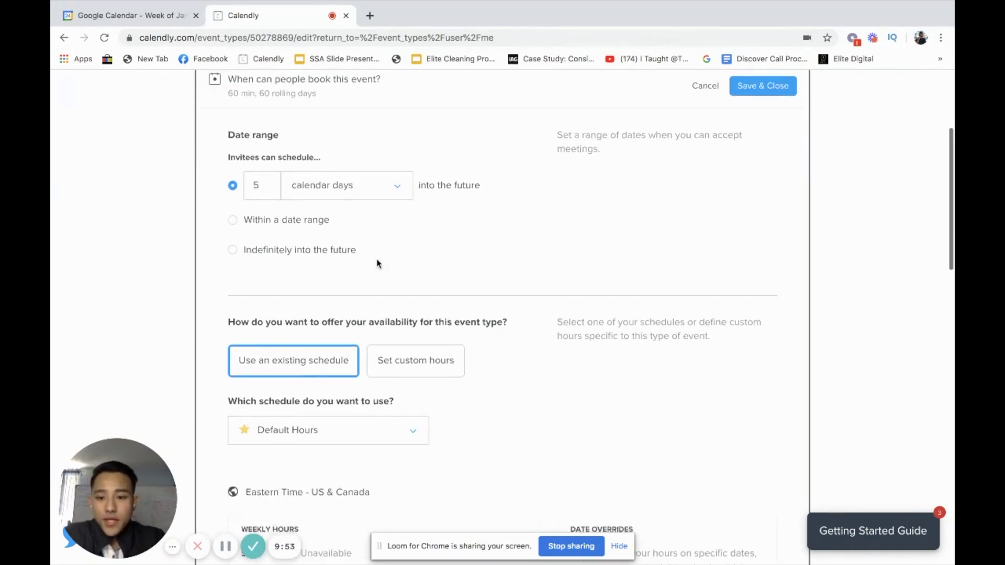
scroll(376, 264, "down", 2)
left_click_drag(293, 272, 457, 271)
double_click(349, 272)
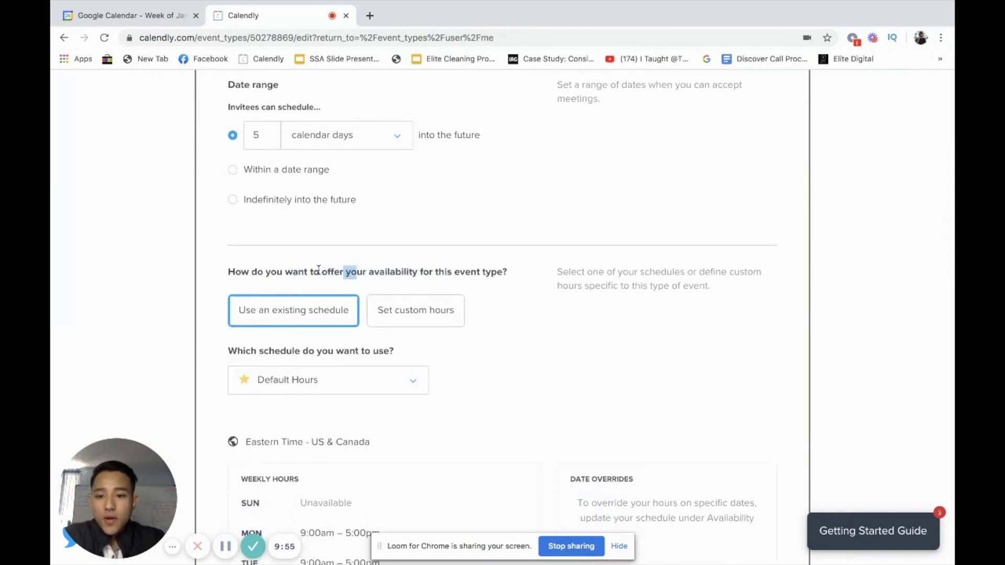
left_click_drag(318, 268, 267, 271)
left_click(406, 272)
left_click_drag(350, 272, 505, 284)
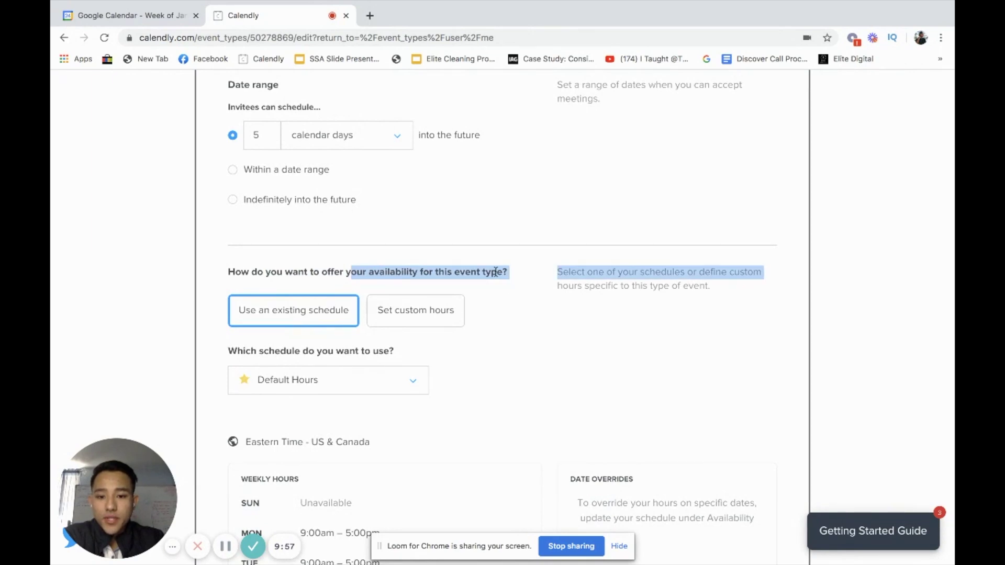
left_click(495, 271)
scroll(491, 266, "down", 4)
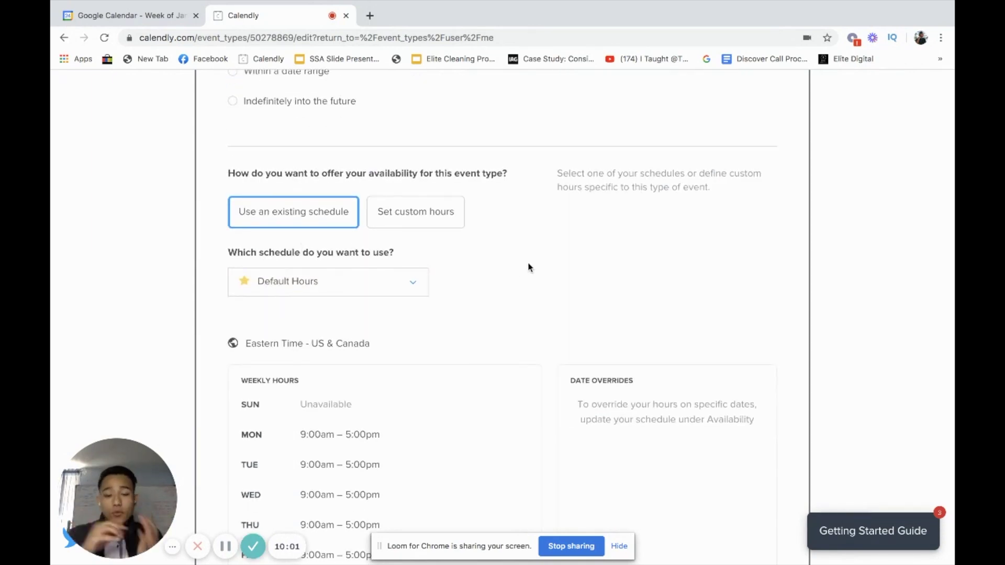
left_click(426, 222)
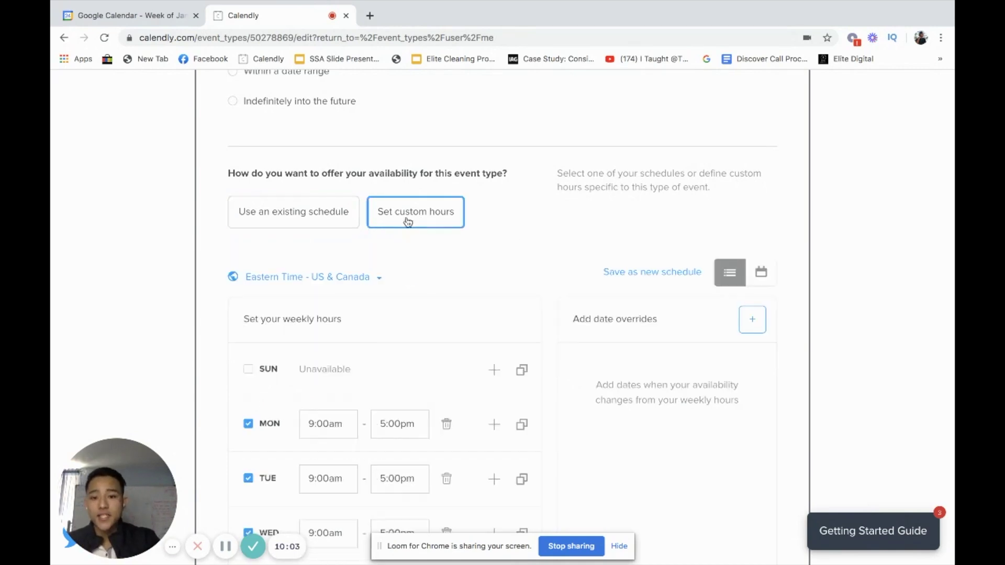
- Mark Tuesday and Thursday as unavailable
scroll(378, 414, "down", 3)
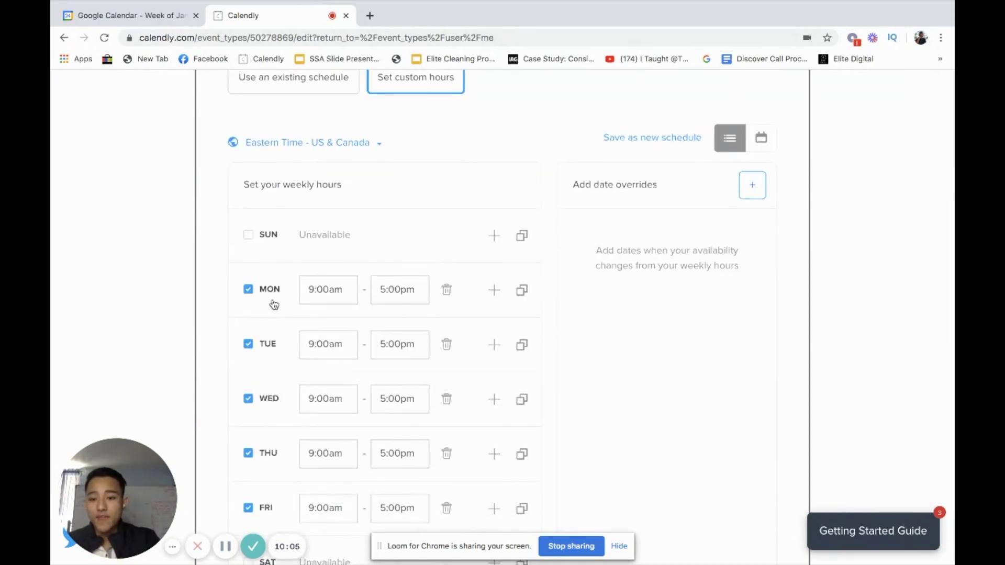
scroll(272, 302, "down", 1)
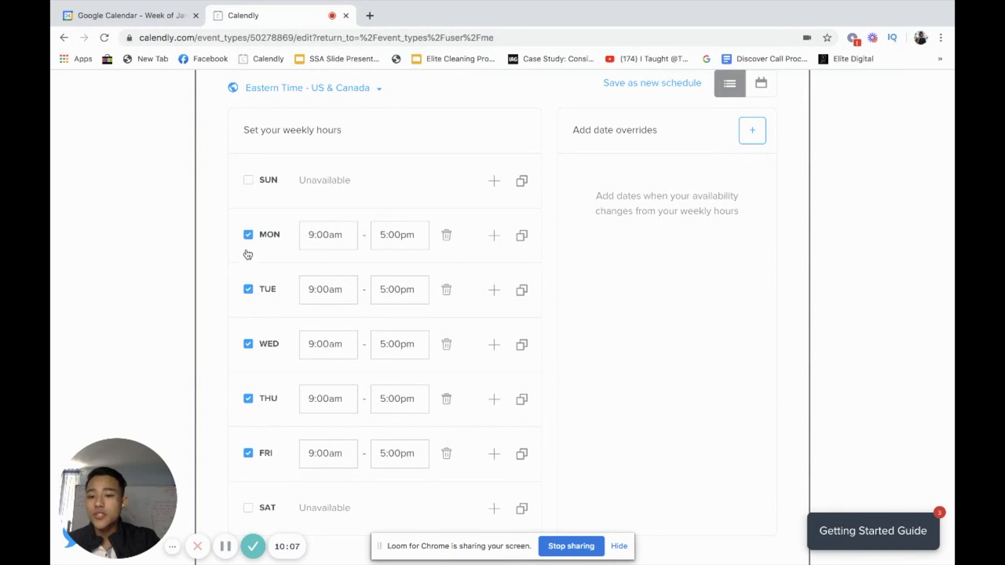
left_click(248, 290)
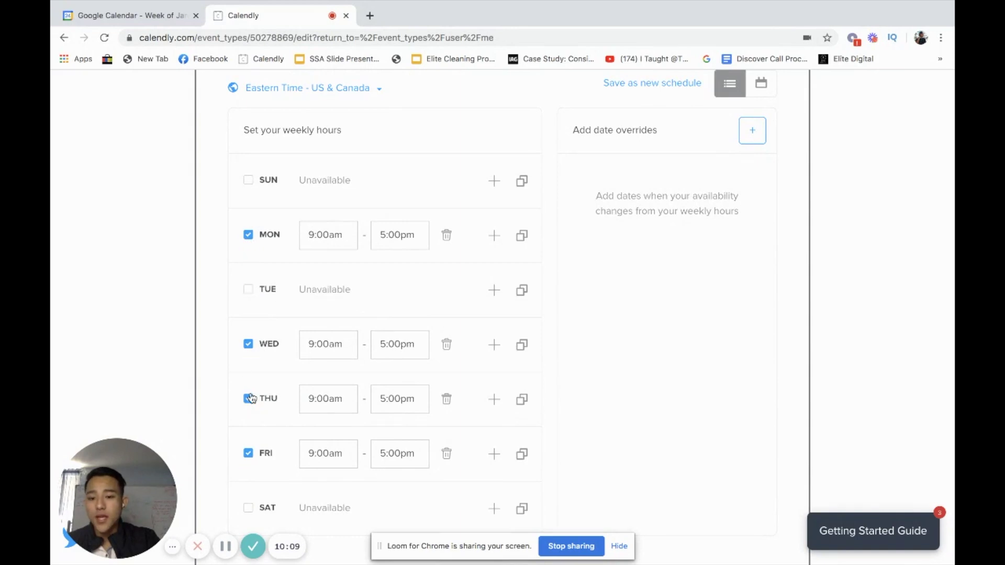
left_click(248, 398)
- Set the Monday, Wednesday and Friday start times to 12:00pm, ending at 5:00pm
left_click(320, 236)
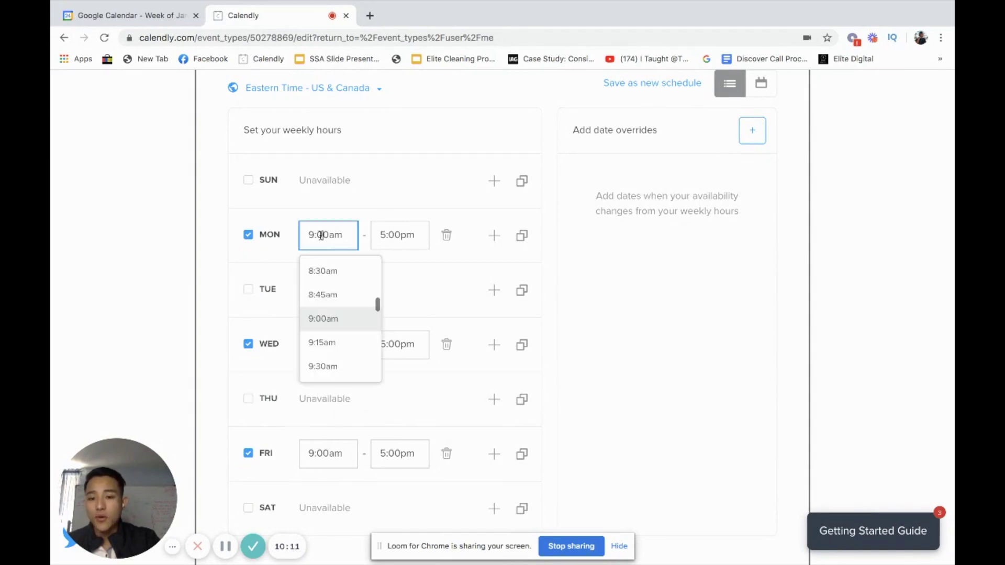
scroll(355, 341, "down", 5)
scroll(352, 345, "down", 4)
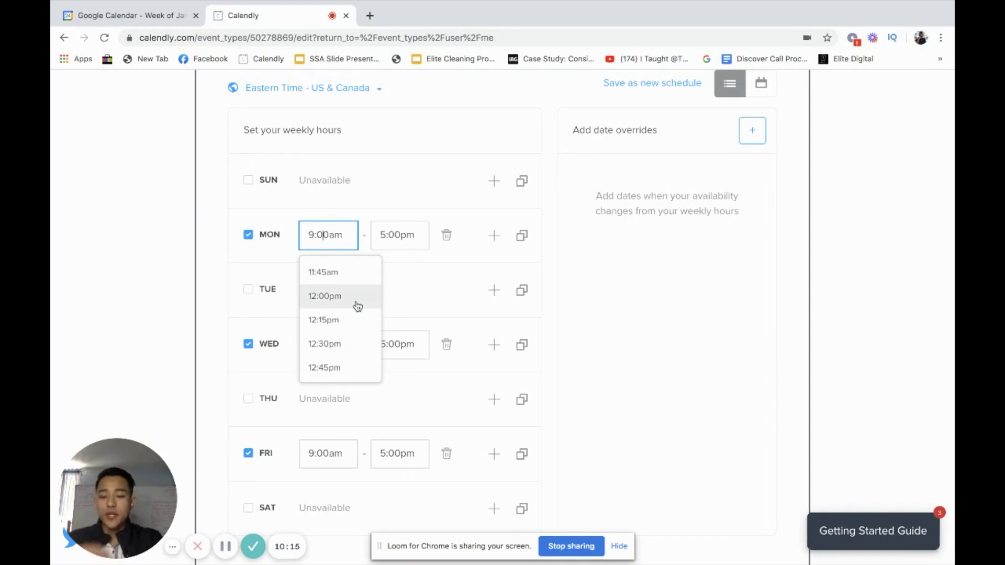
left_click(358, 302)
left_click(328, 344)
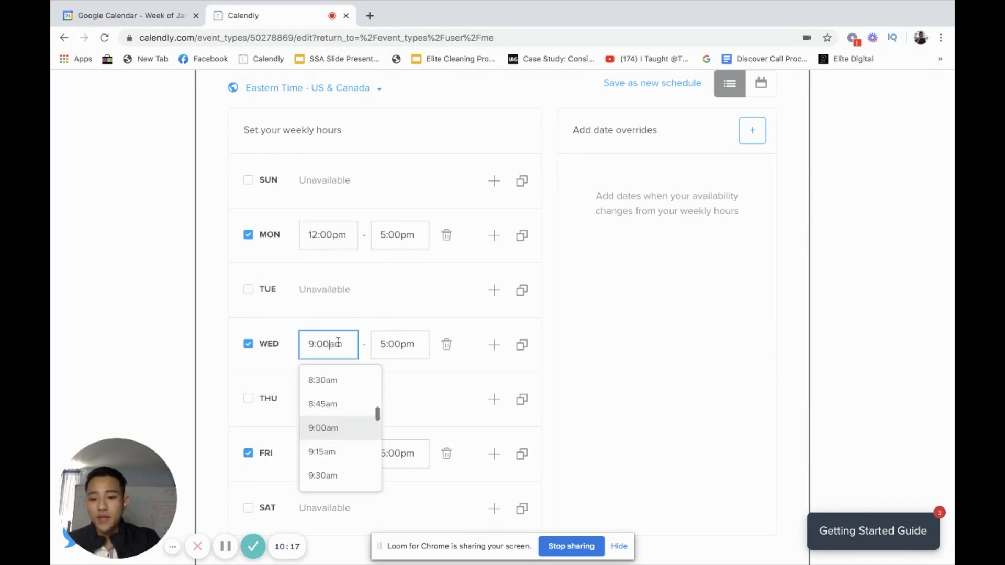
scroll(330, 422, "down", 3)
scroll(330, 422, "down", 3)
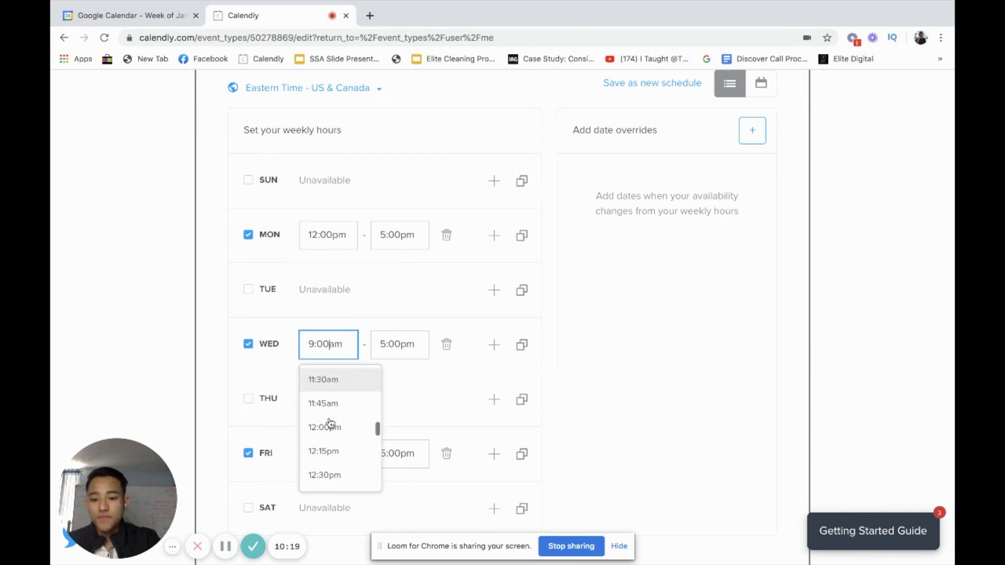
left_click(330, 419)
left_click(322, 455)
scroll(323, 455, "down", 3)
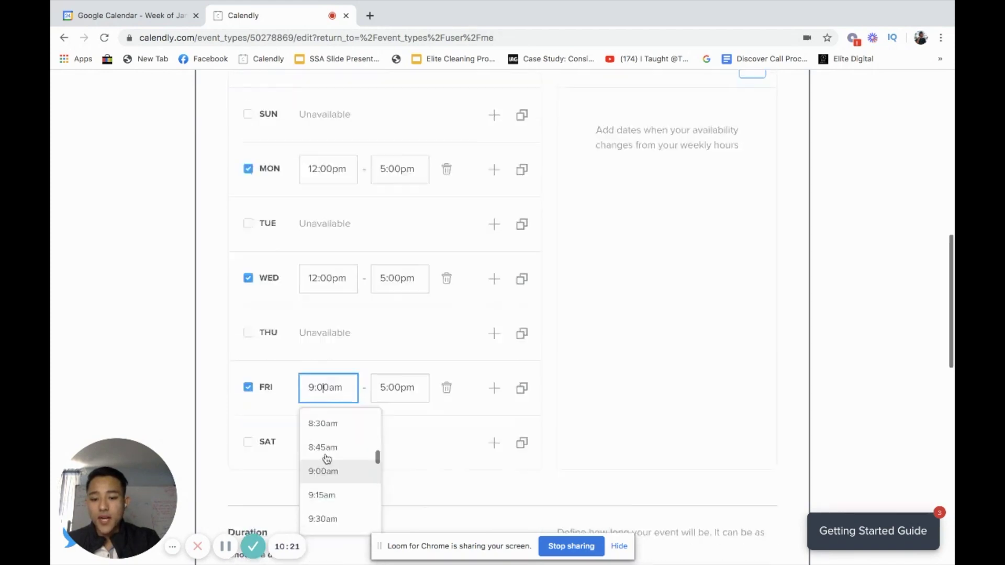
scroll(330, 445, "down", 5)
scroll(333, 428, "down", 4)
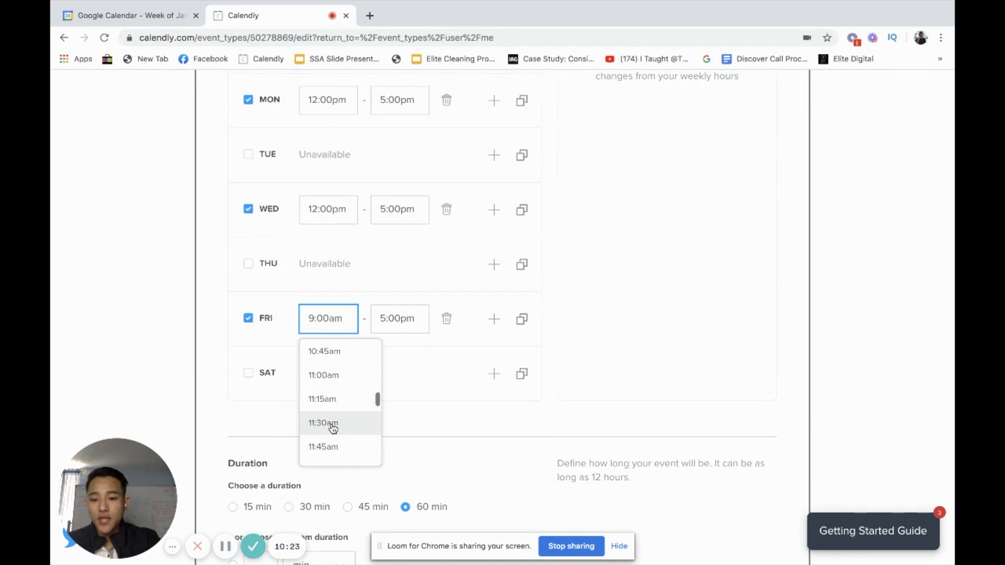
left_click(337, 382)
scroll(399, 341, "up", 3)
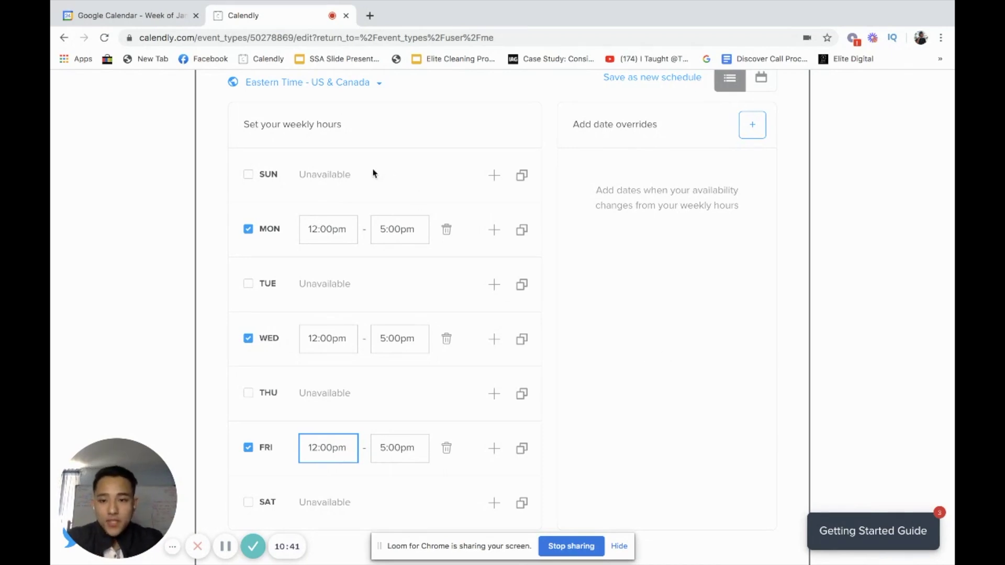
scroll(372, 188, "down", 1)
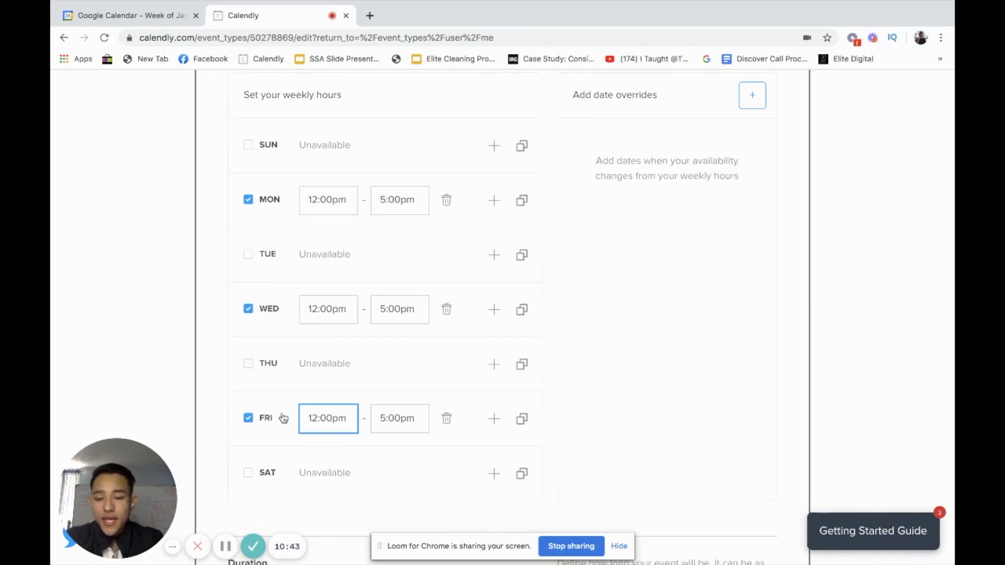
scroll(417, 401, "down", 5)
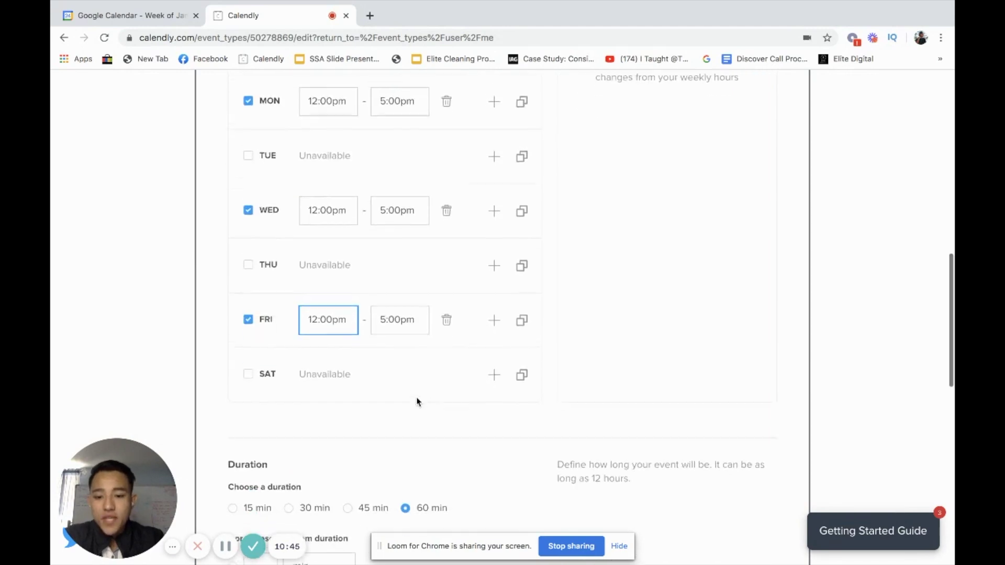
scroll(493, 343, "down", 2)
left_click_drag(238, 345, 337, 345)
left_click(343, 345)
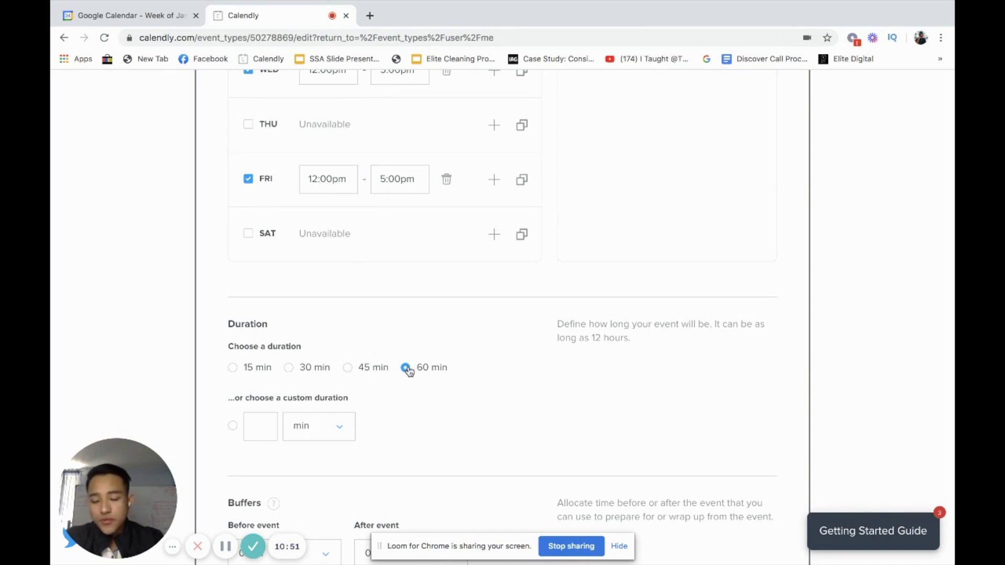
left_click(390, 369)
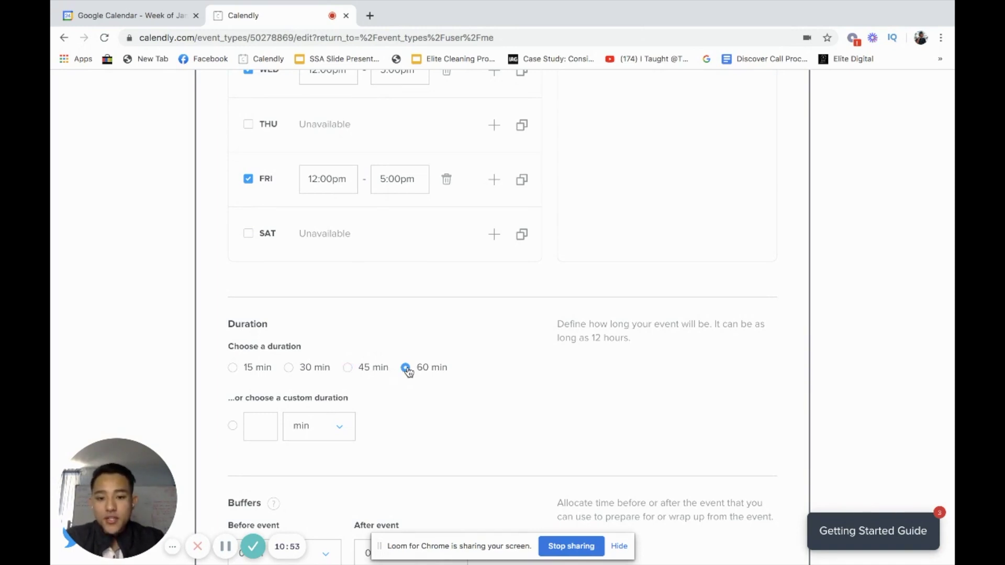
scroll(408, 372, "down", 2)
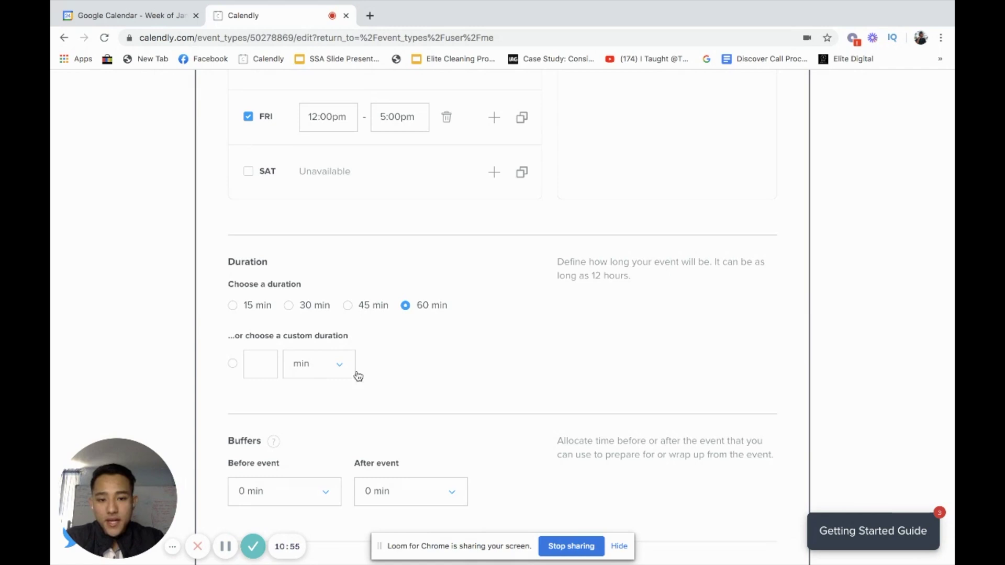
scroll(425, 294, "down", 4)
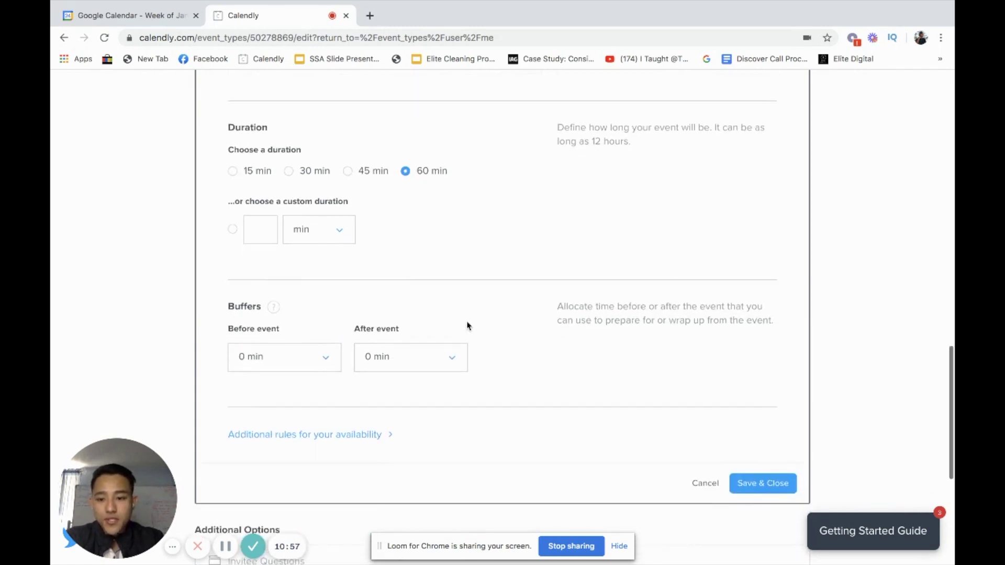
scroll(636, 338, "down", 2)
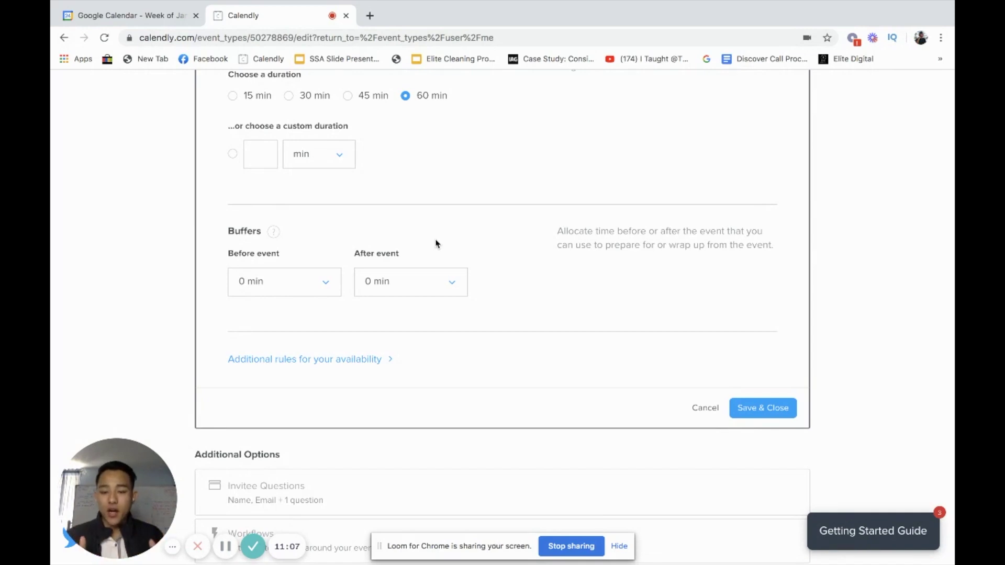
scroll(452, 237, "down", 1)
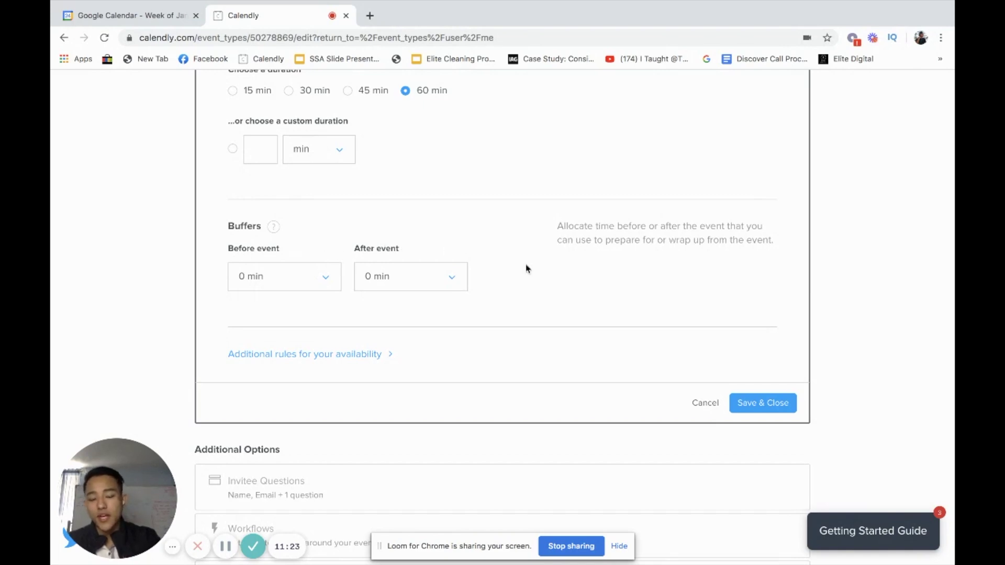
scroll(677, 389, "down", 1)
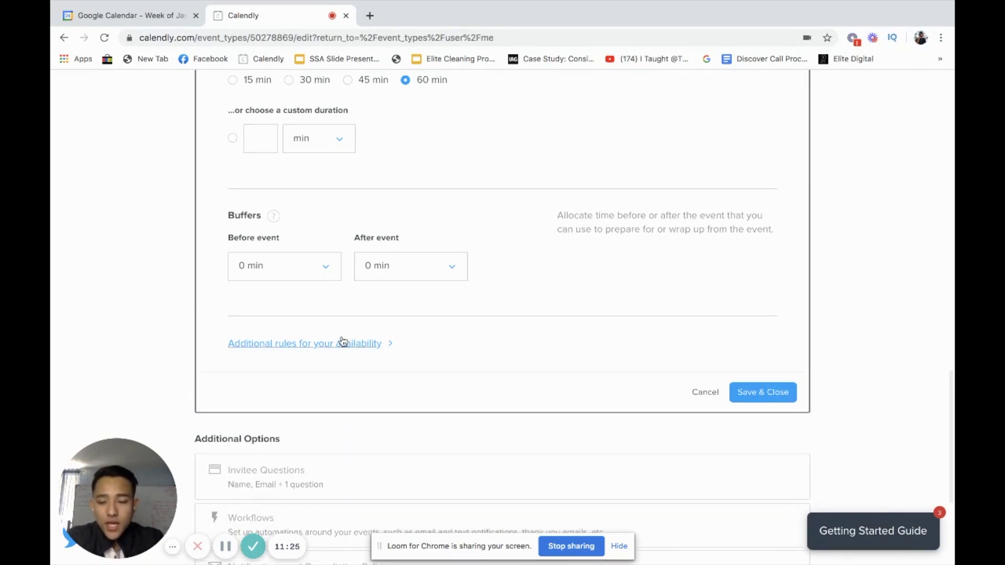
- Glance at the additional availability rules, then save the availability as 60 min, 5 rolling days
left_click(354, 344)
scroll(500, 359, "down", 5)
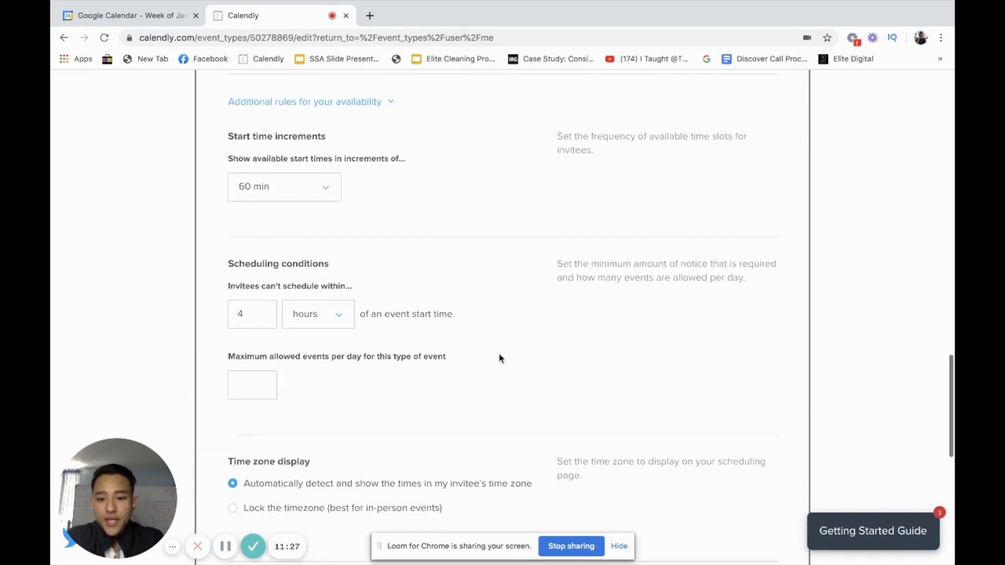
scroll(500, 359, "down", 4)
scroll(442, 283, "up", 6)
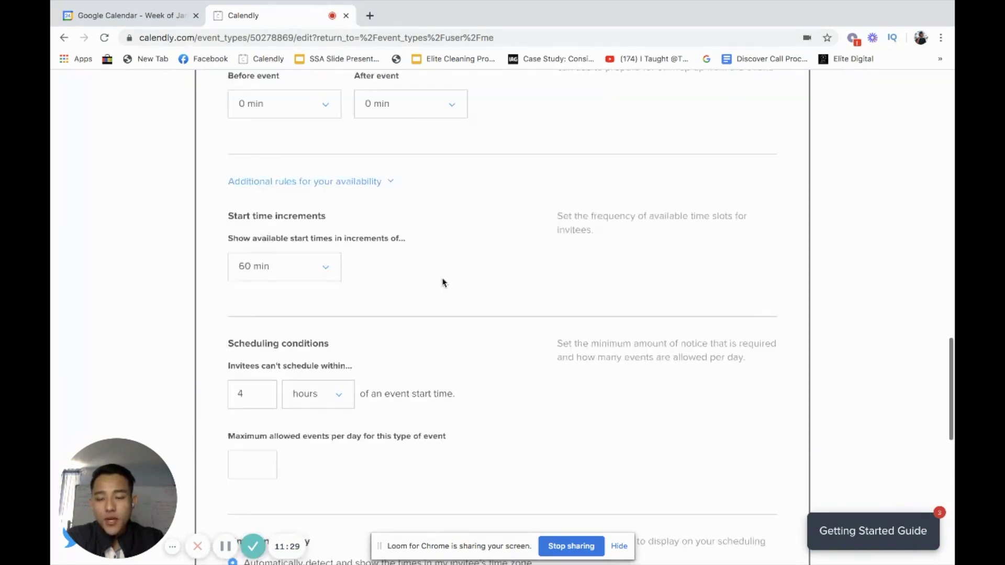
scroll(442, 283, "up", 2)
left_click(377, 274)
scroll(739, 309, "up", 3)
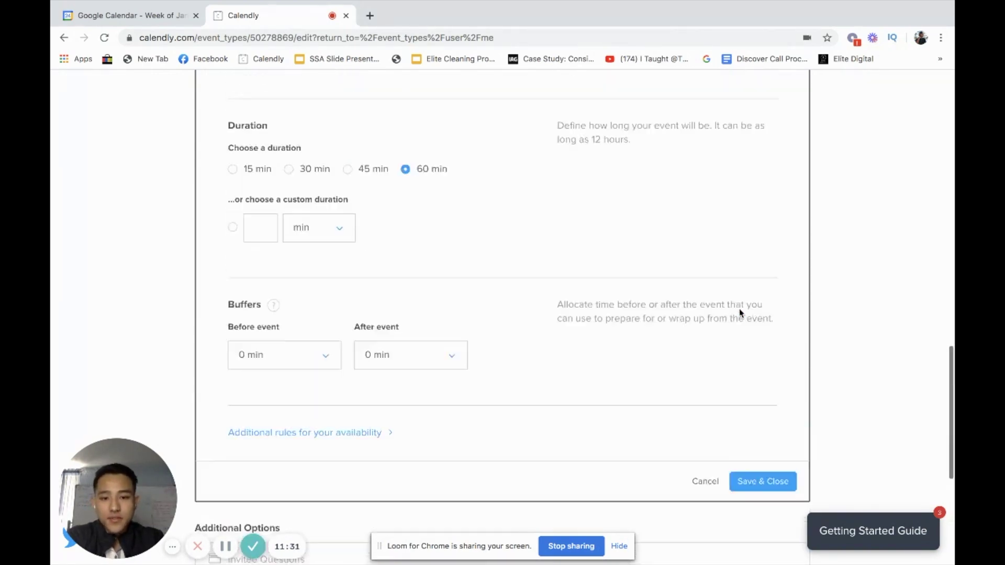
scroll(650, 303, "up", 6)
scroll(400, 252, "down", 8)
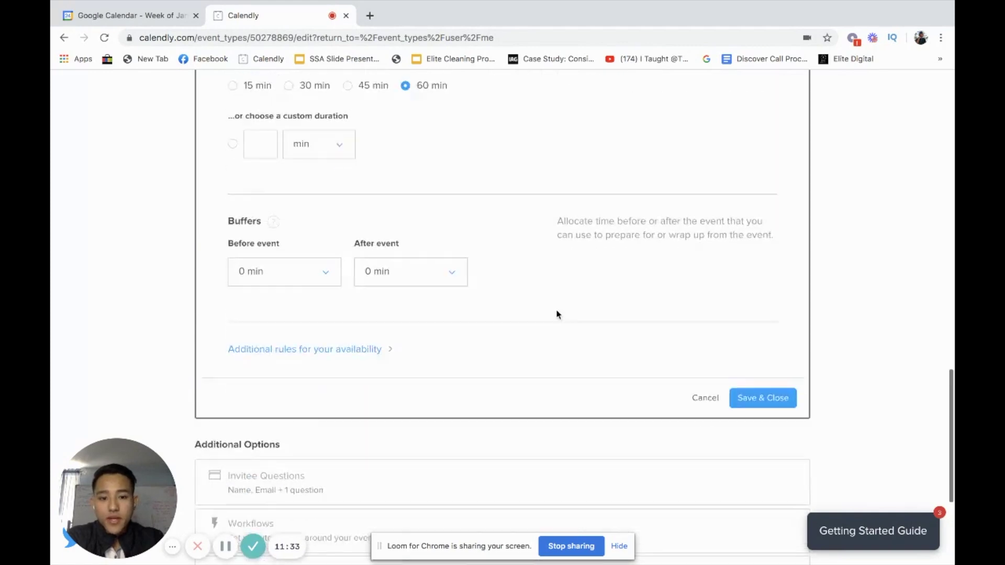
scroll(556, 314, "down", 1)
left_click(767, 361)
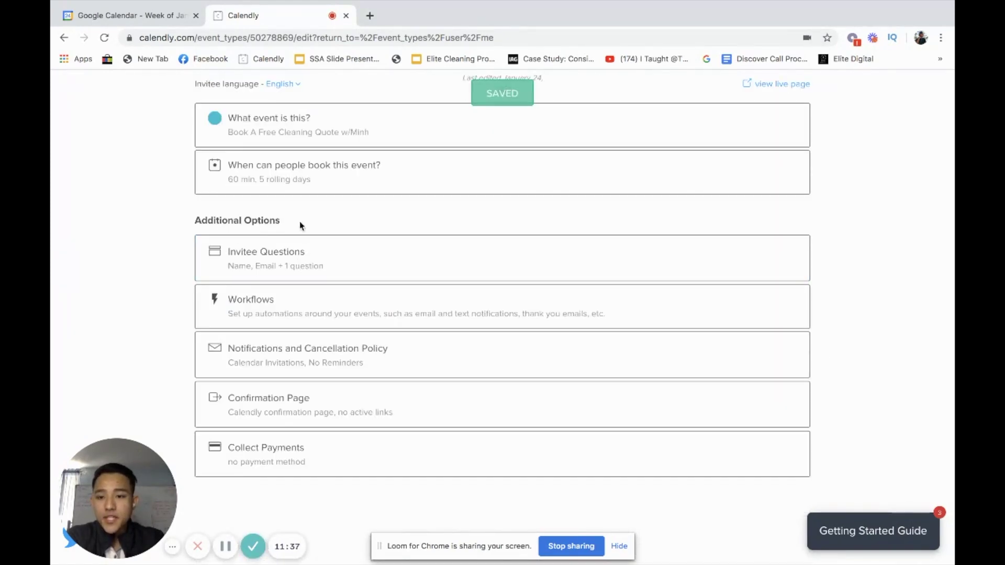
scroll(257, 262, "up", 1)
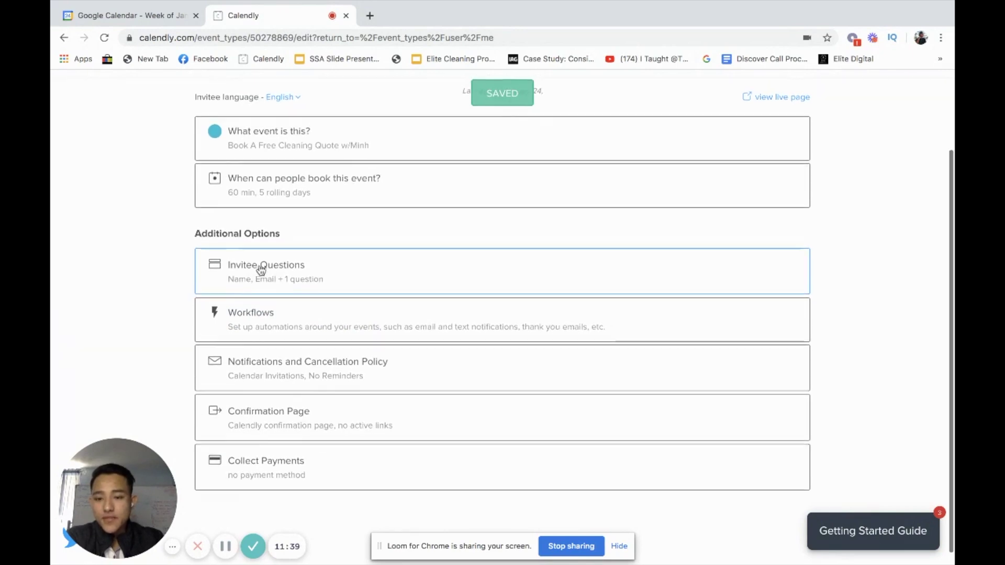
- Expand Invitee Questions and add a new custom question, after cancelling a first attempt
left_click(261, 270)
scroll(392, 289, "down", 4)
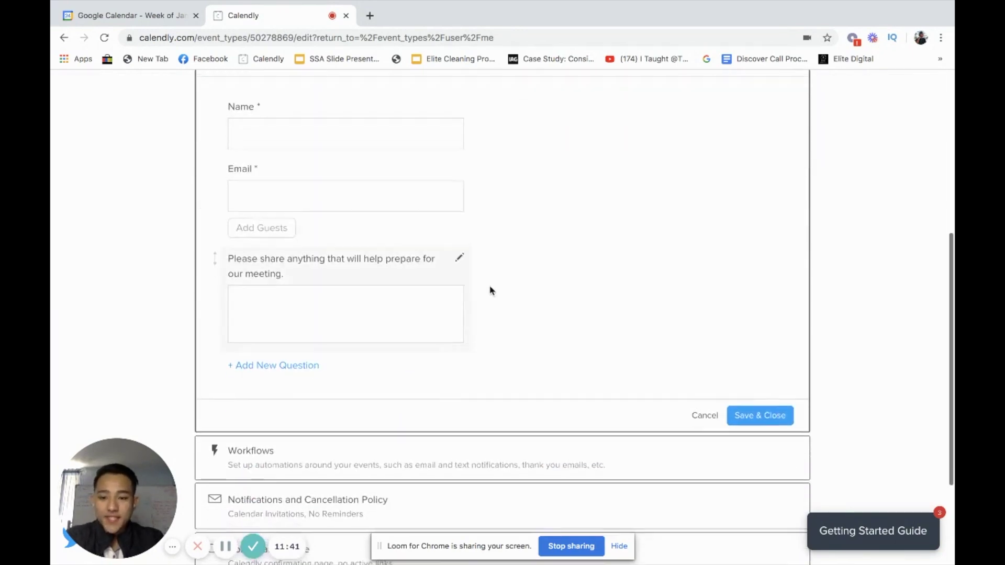
scroll(492, 289, "up", 3)
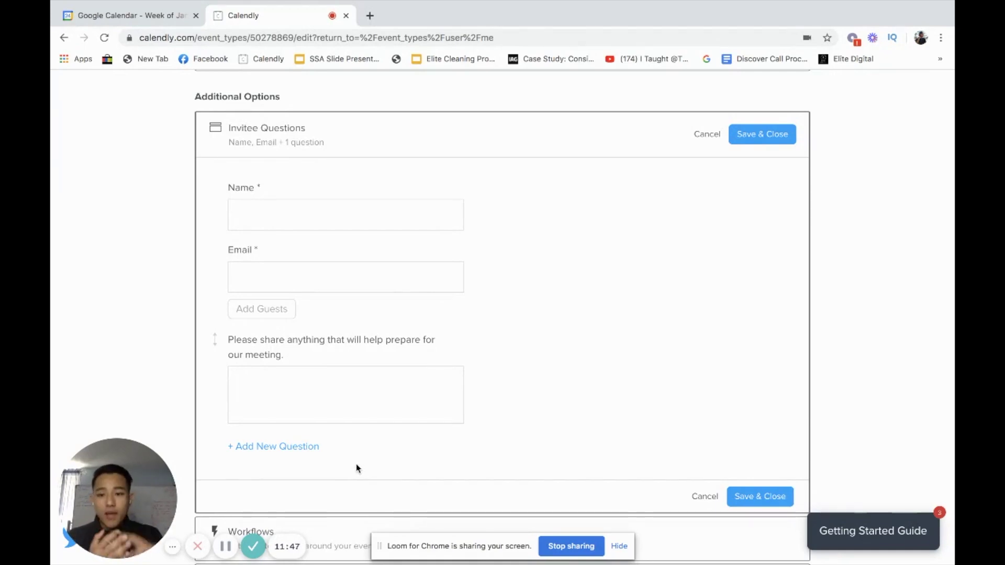
left_click(293, 448)
left_click(240, 243)
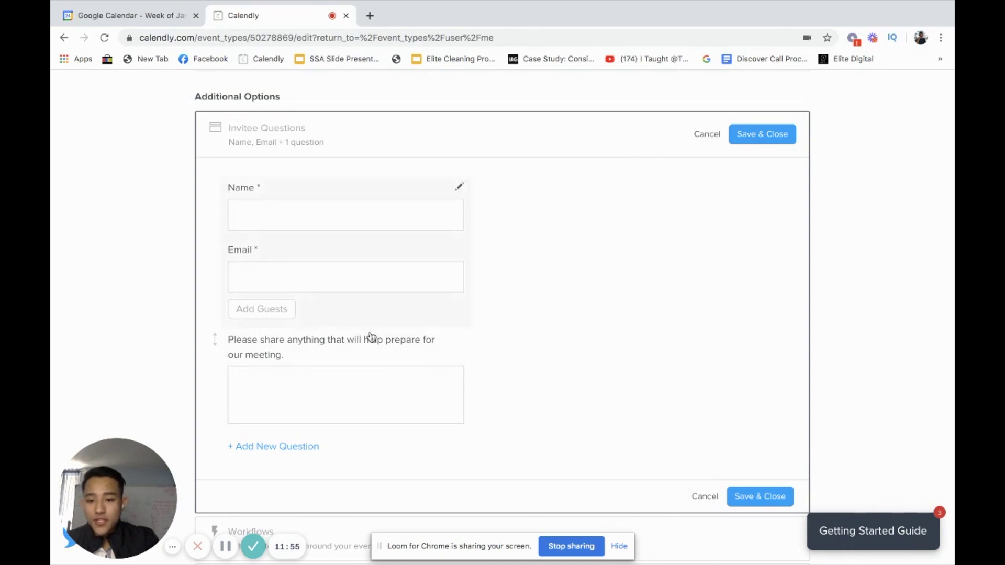
scroll(314, 398, "down", 1)
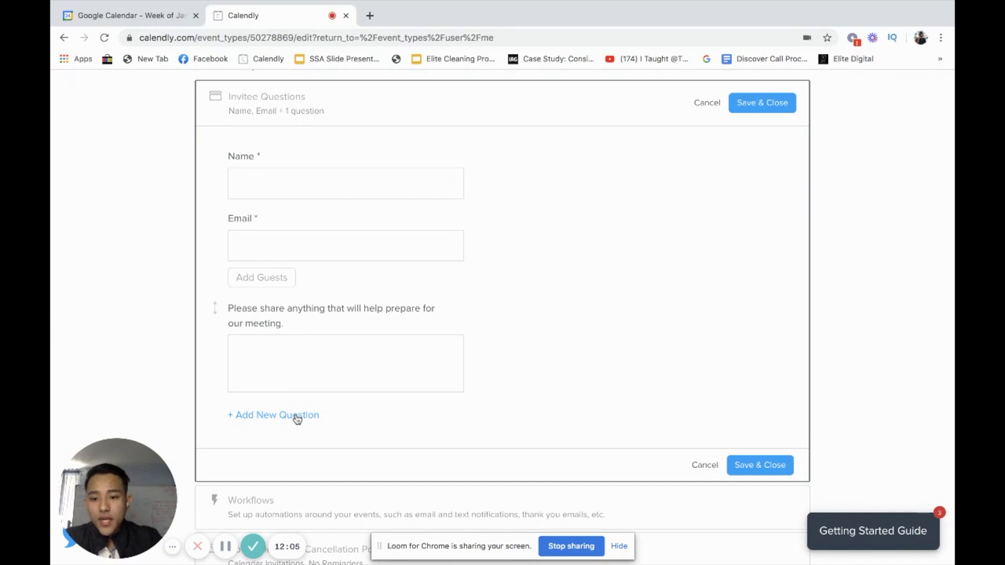
left_click(297, 418)
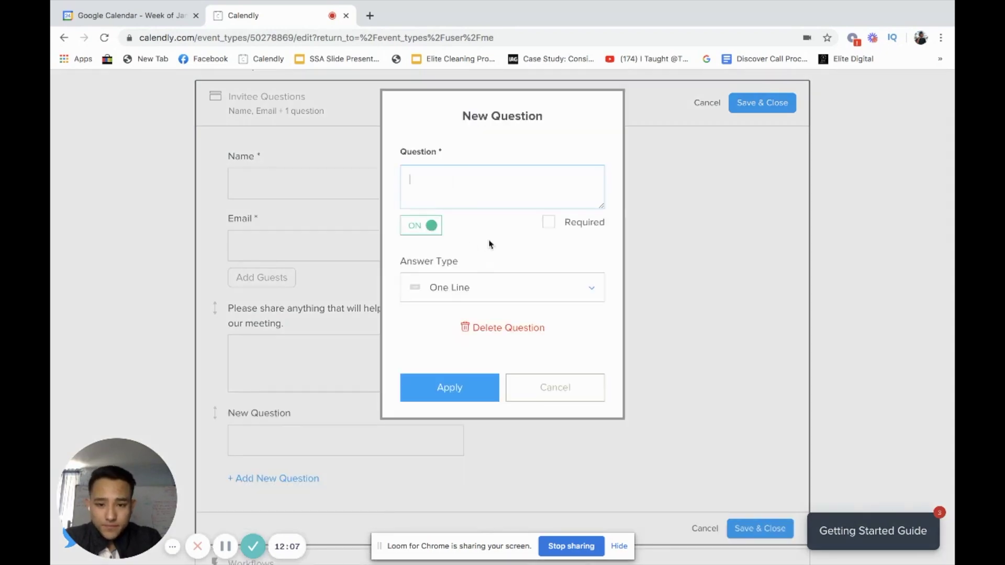
- Make the new question required with the text 'What's your current address? For us to come out?'
left_click(549, 221)
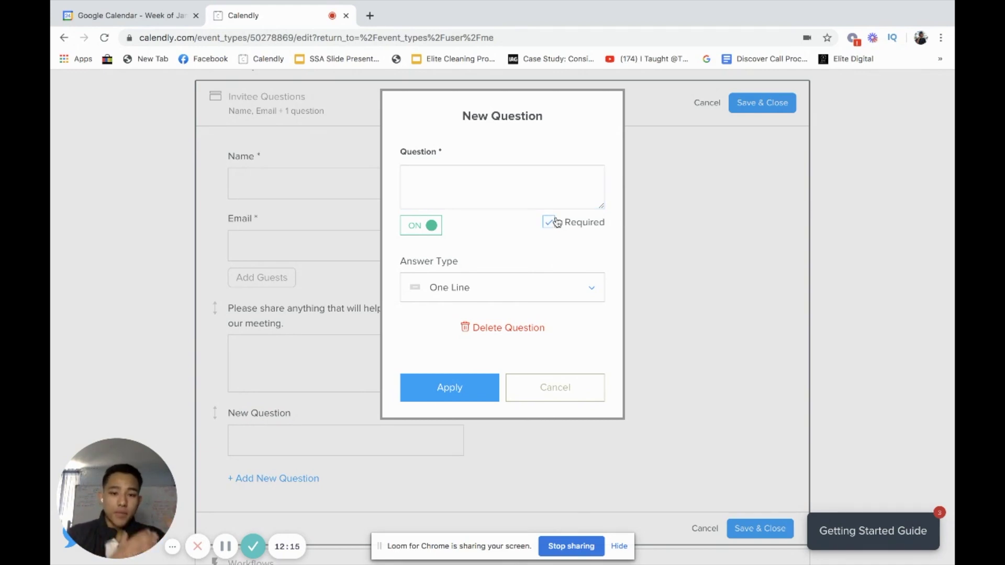
left_click(523, 196)
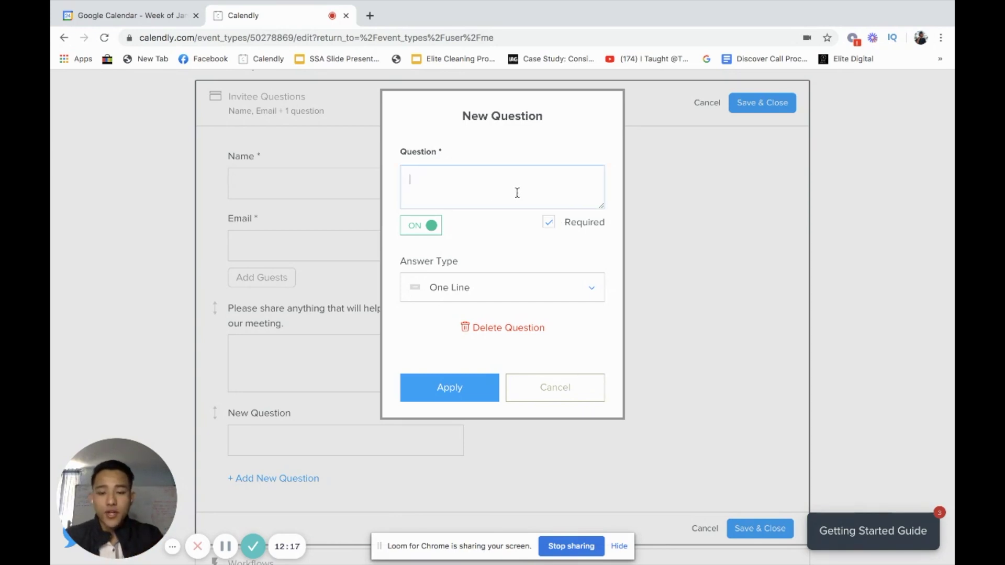
type("What")
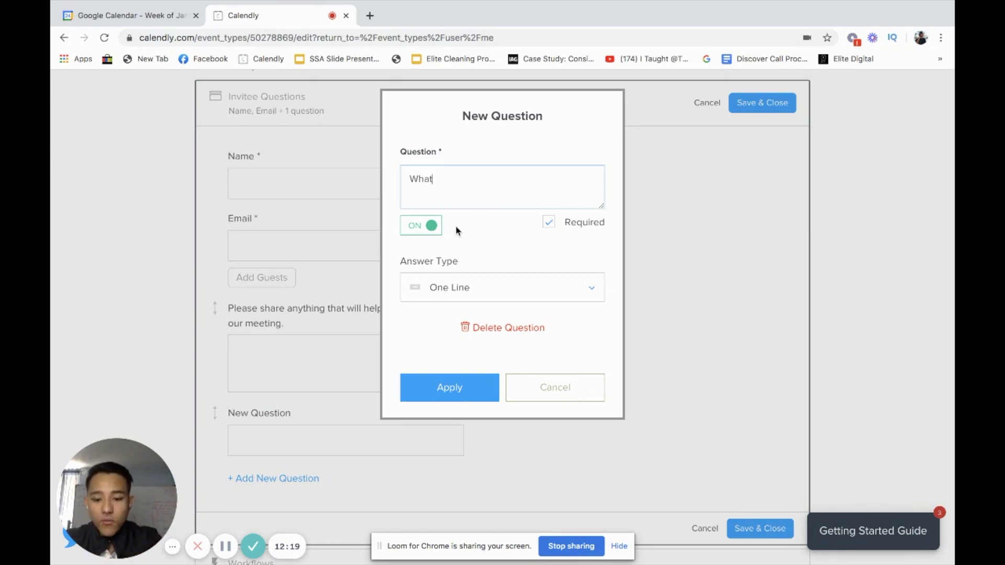
type("'s your current ")
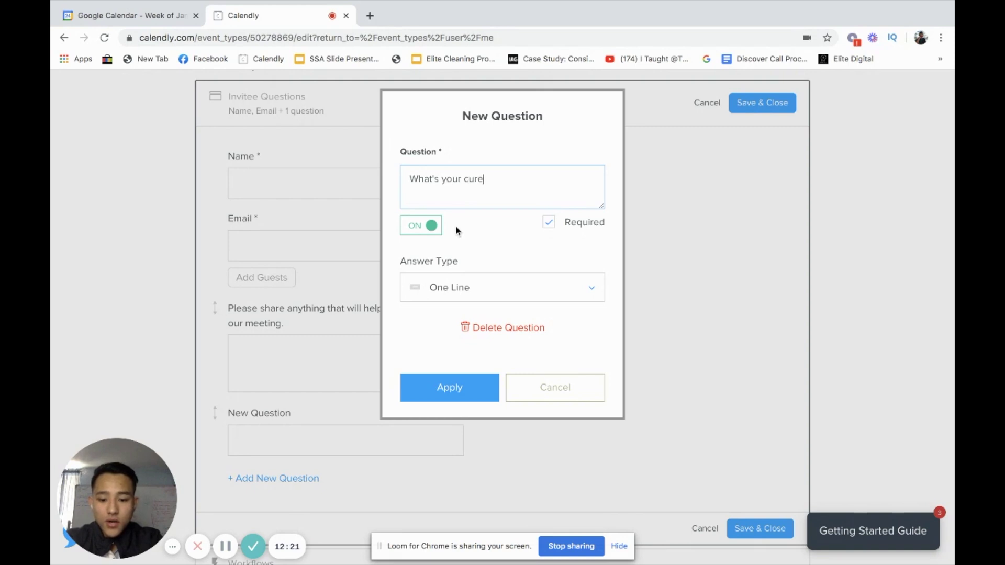
type("adrees")
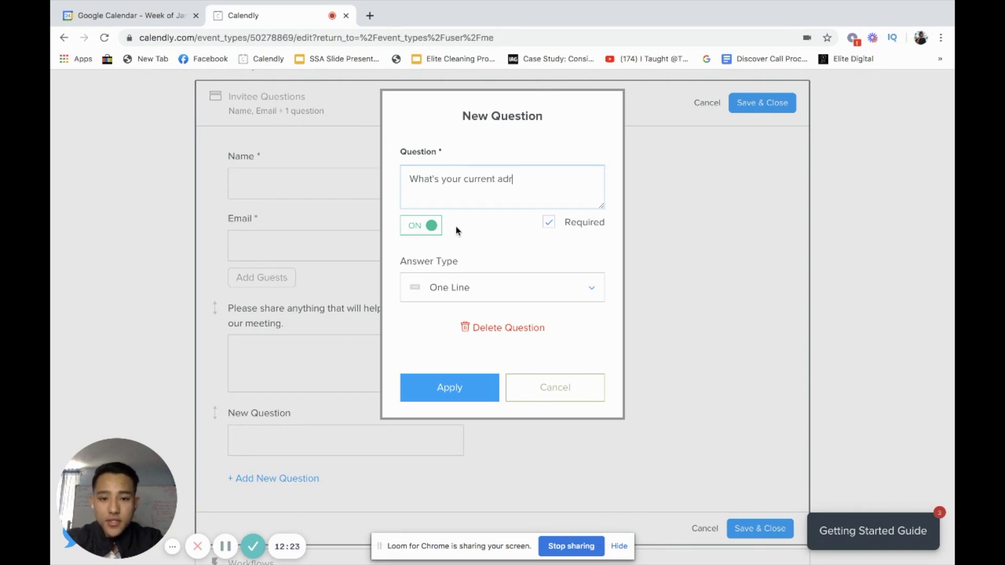
key("BackSpace")
key("BackSpace")
key("BackSpace")
key("BackSpace")
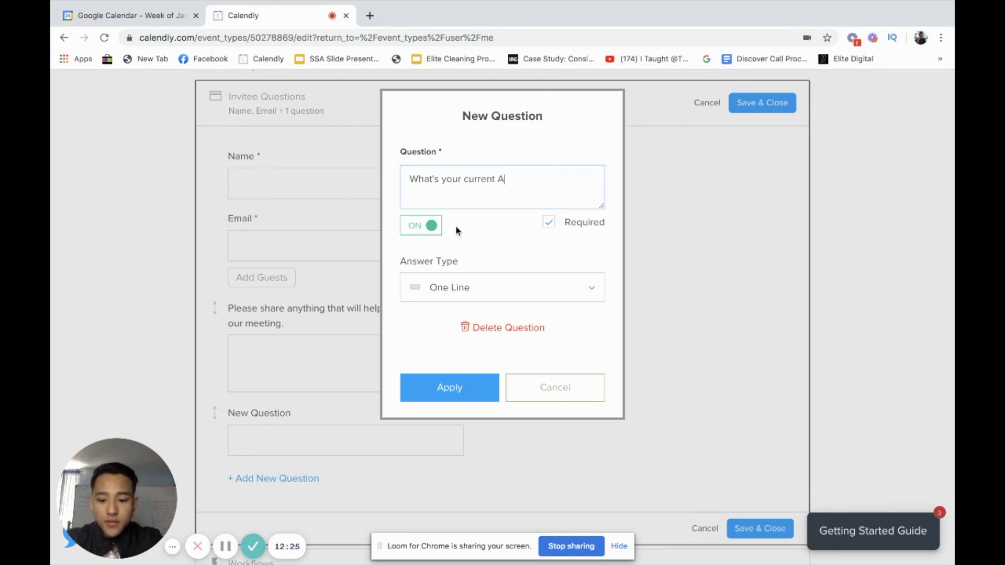
type("res")
key("BackSpace")
key("BackSpace")
key("BackSpace")
type("d")
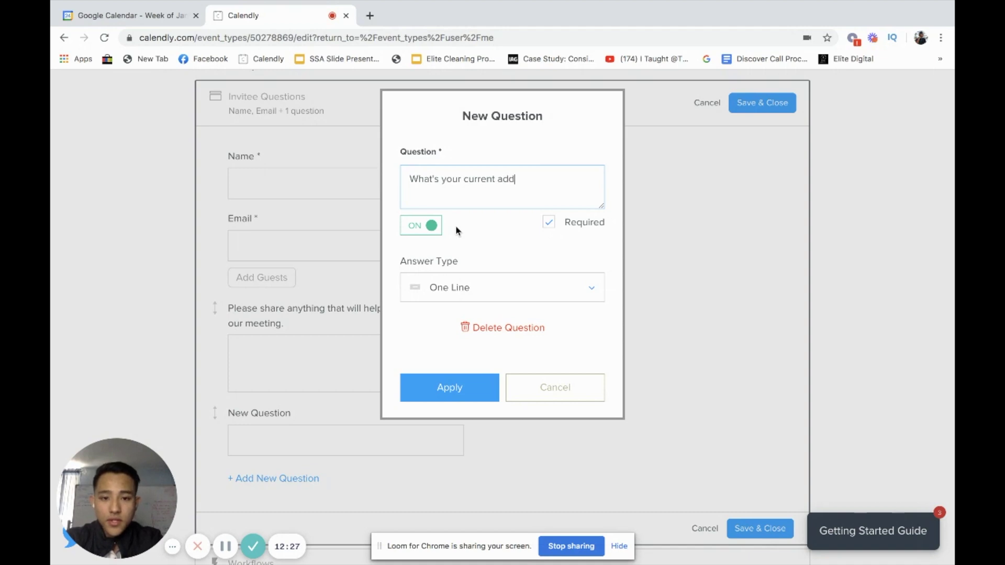
type("ress?")
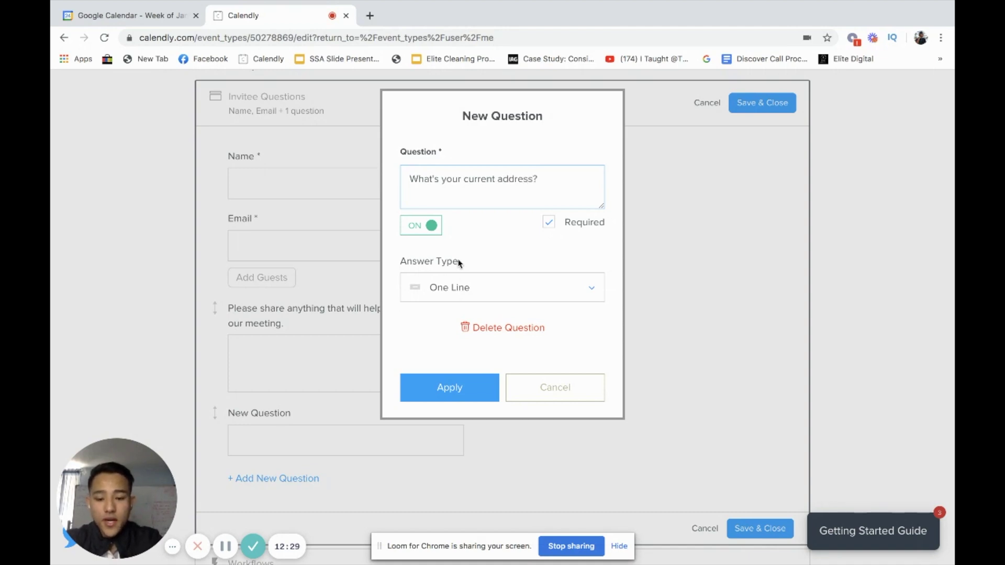
type(" For us to c")
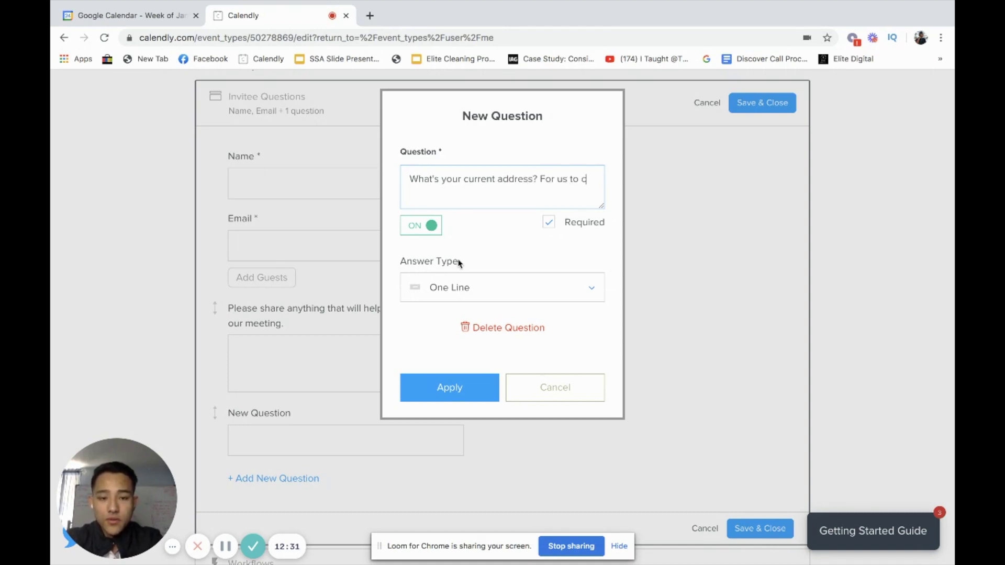
type("ome out?")
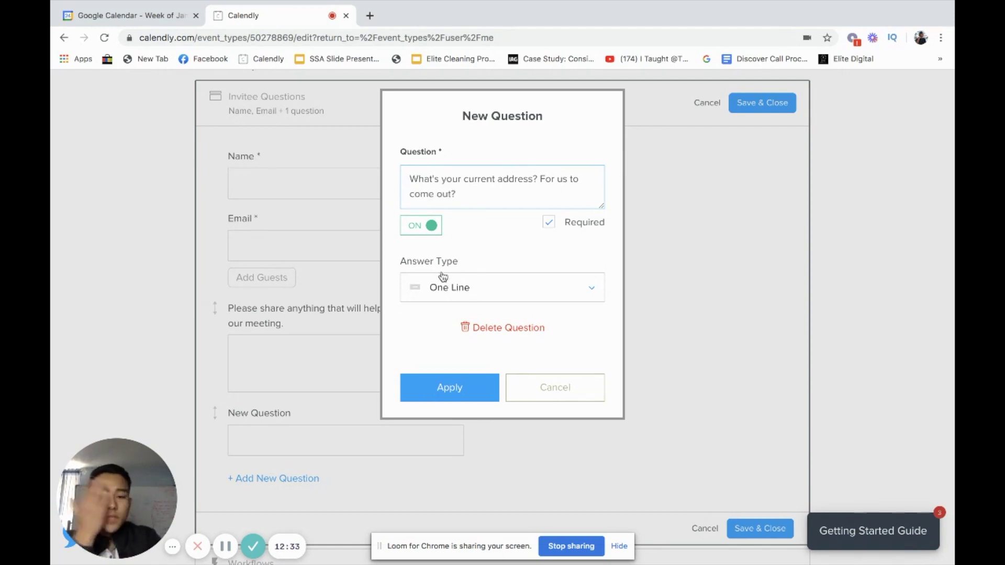
- Set the question's answer type to Multiple Lines and apply it
left_click(487, 287)
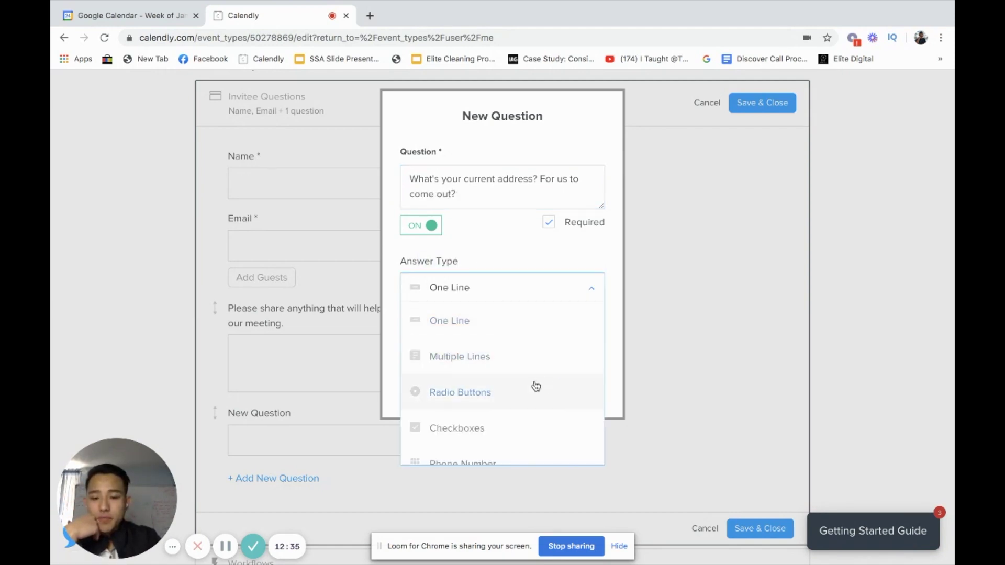
scroll(508, 398, "down", 1)
scroll(524, 363, "up", 1)
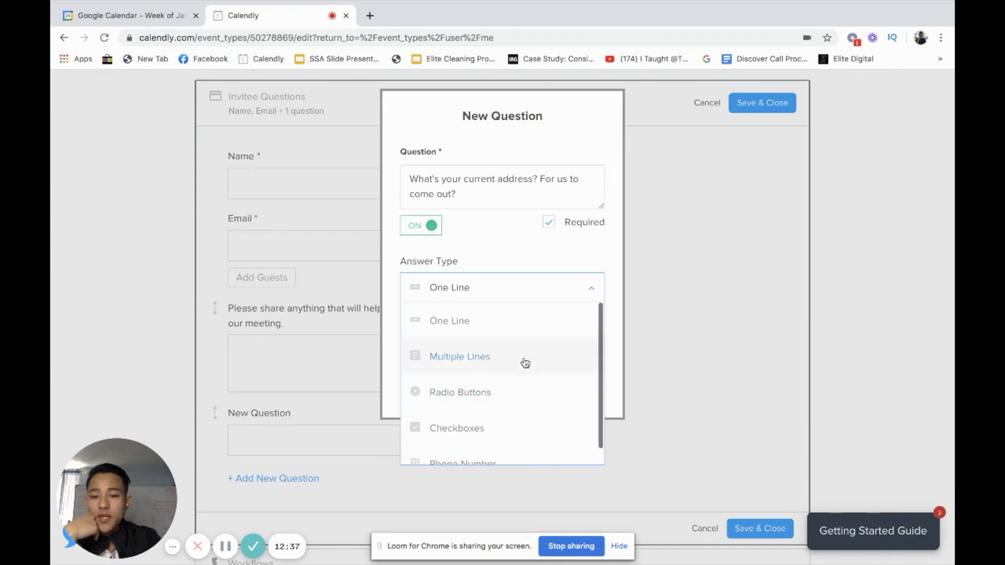
left_click(480, 356)
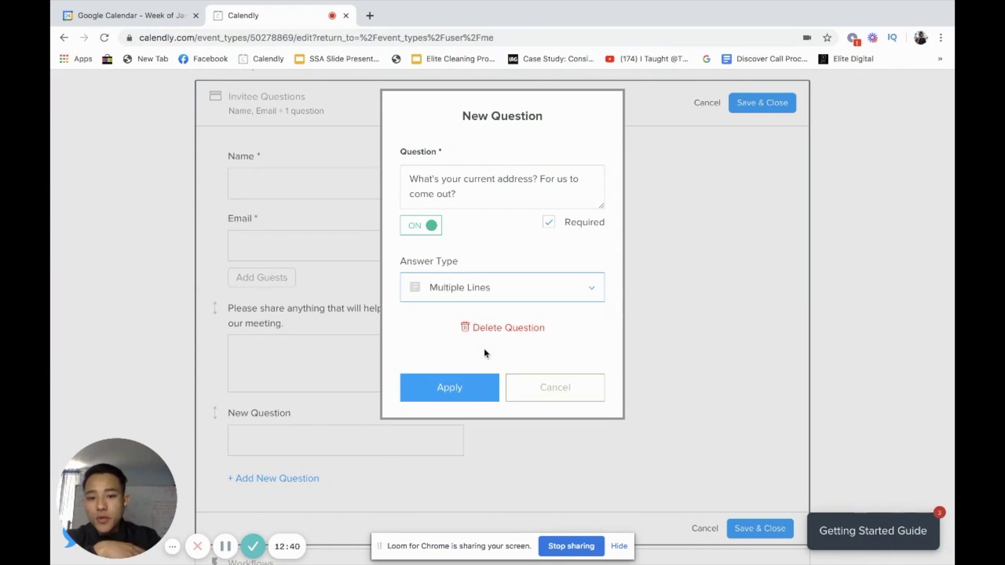
left_click(471, 399)
scroll(471, 399, "down", 2)
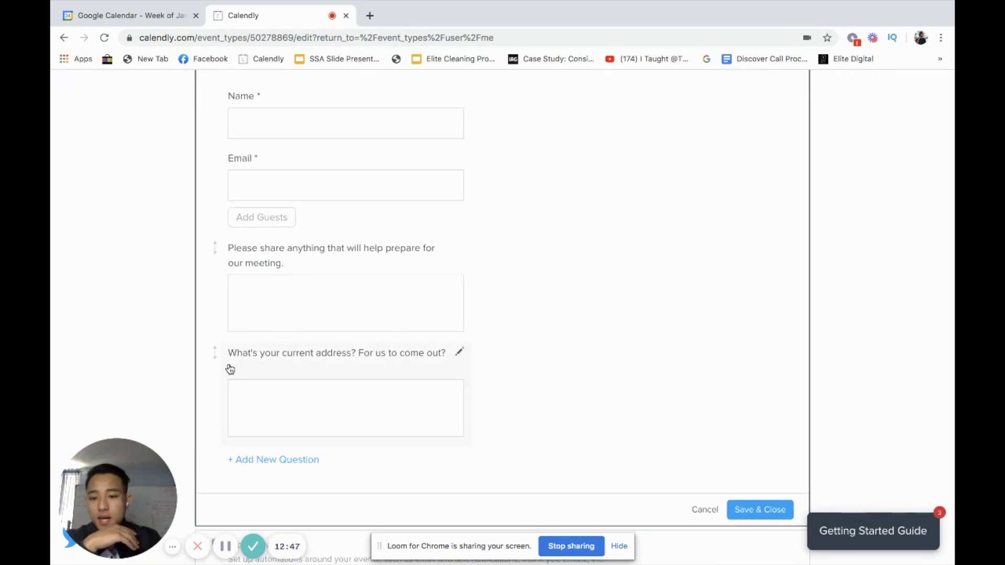
- Review the address question unchanged and discard an empty extra question
left_click(230, 369)
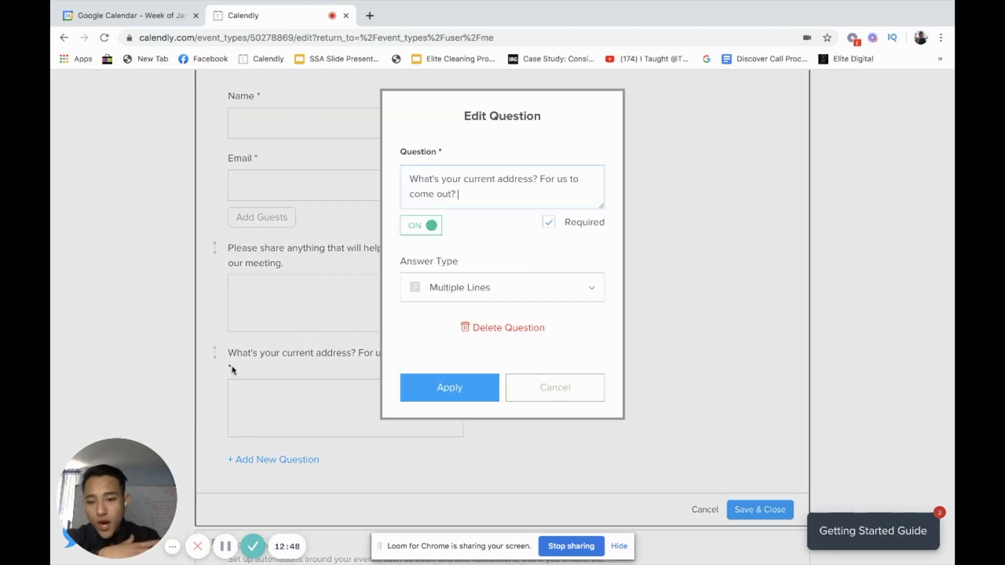
left_click(670, 298)
scroll(300, 282, "up", 3)
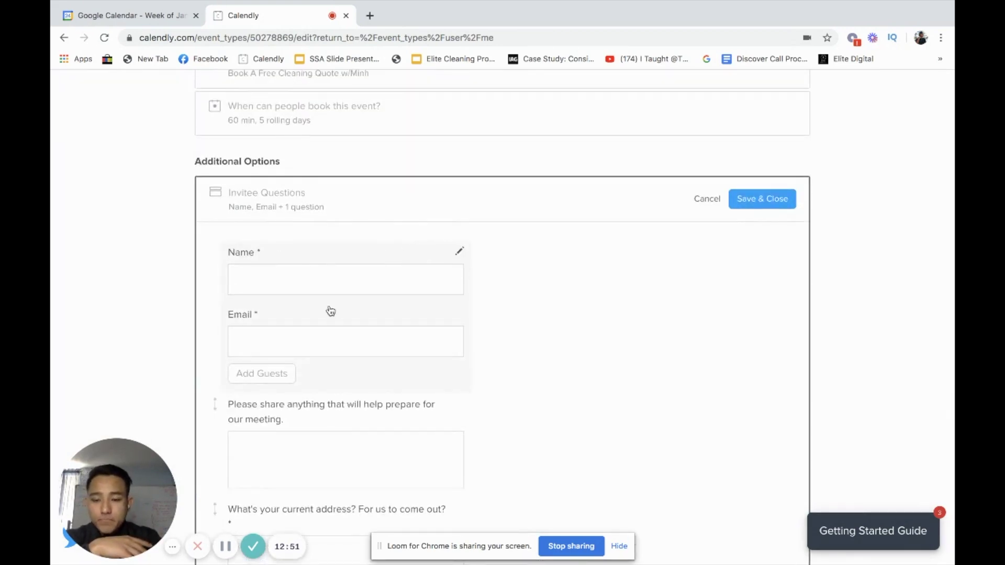
scroll(330, 309, "down", 2)
scroll(333, 316, "down", 2)
left_click(296, 399)
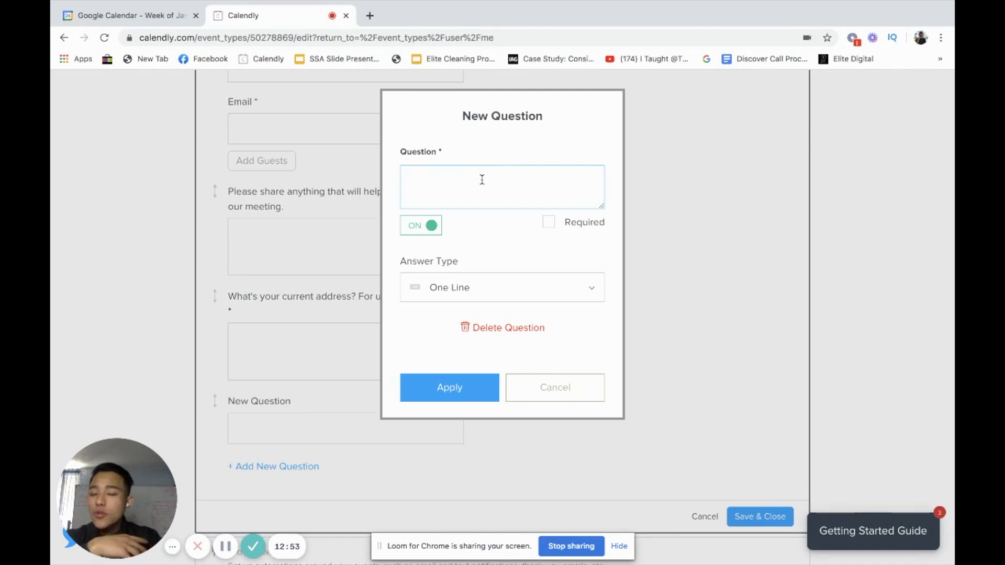
left_click(569, 389)
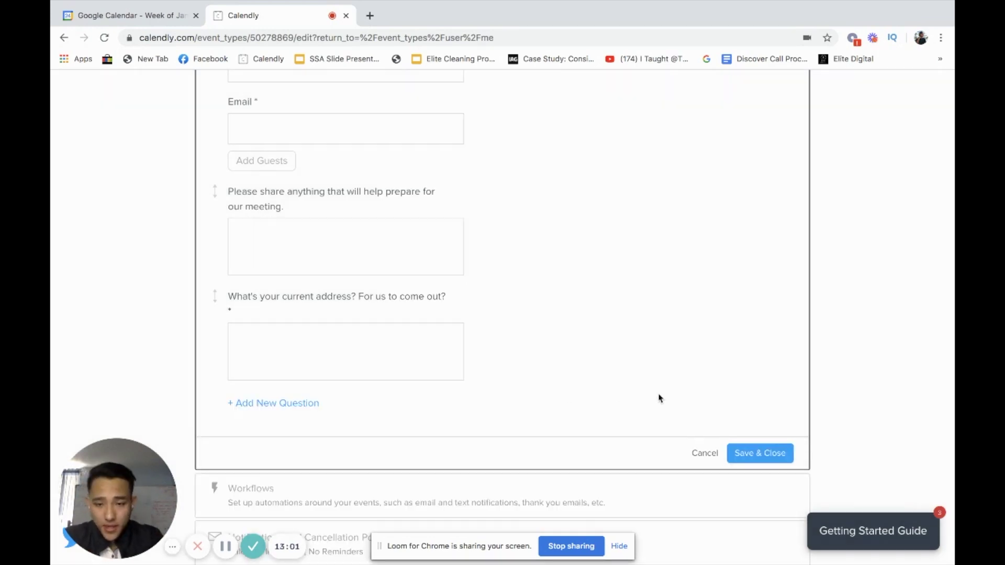
scroll(659, 397, "up", 1)
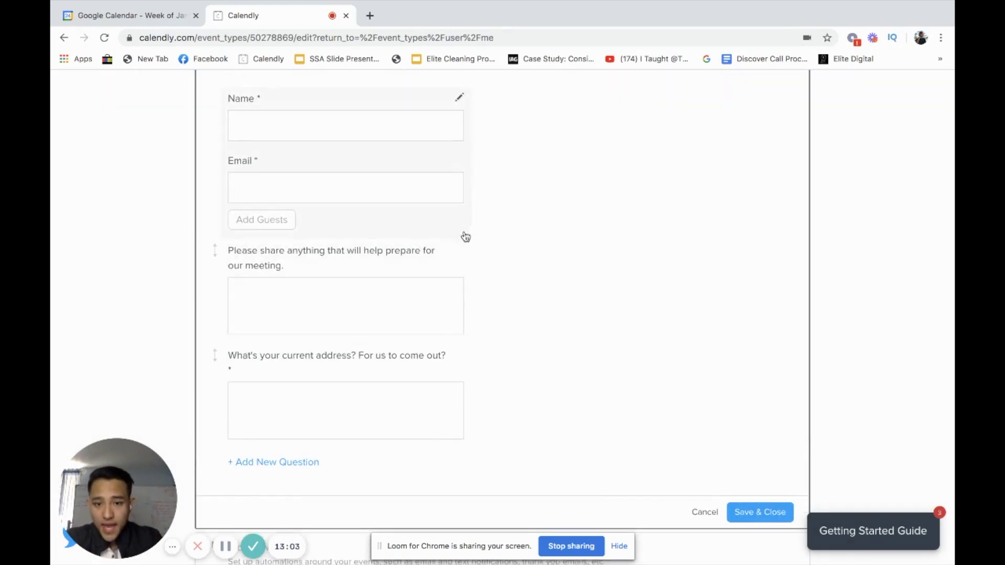
- Check the meeting-preparation question without changes and save the invitee questions
left_click(460, 252)
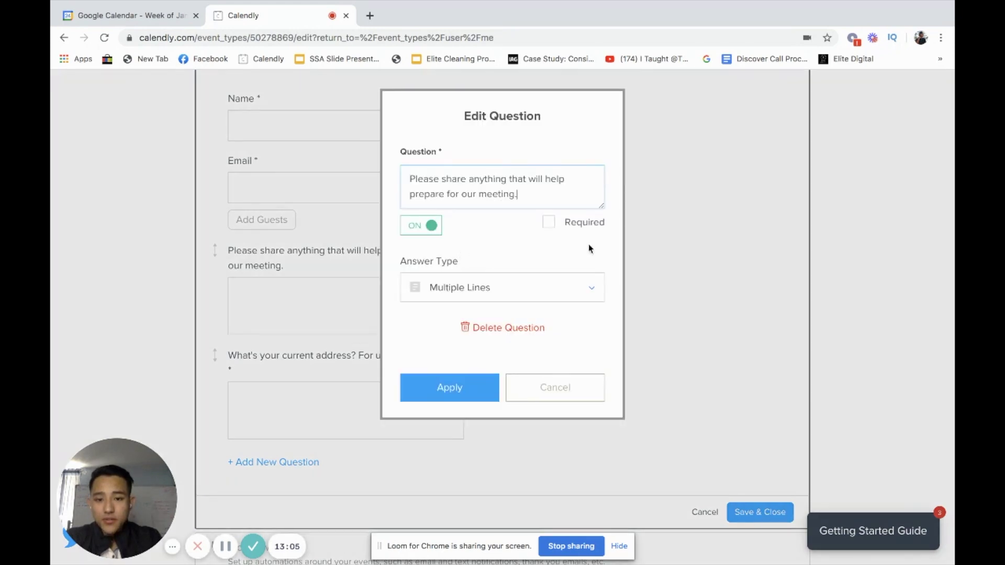
key("Escape")
left_click(460, 252)
left_click(698, 340)
key("Escape")
left_click(461, 251)
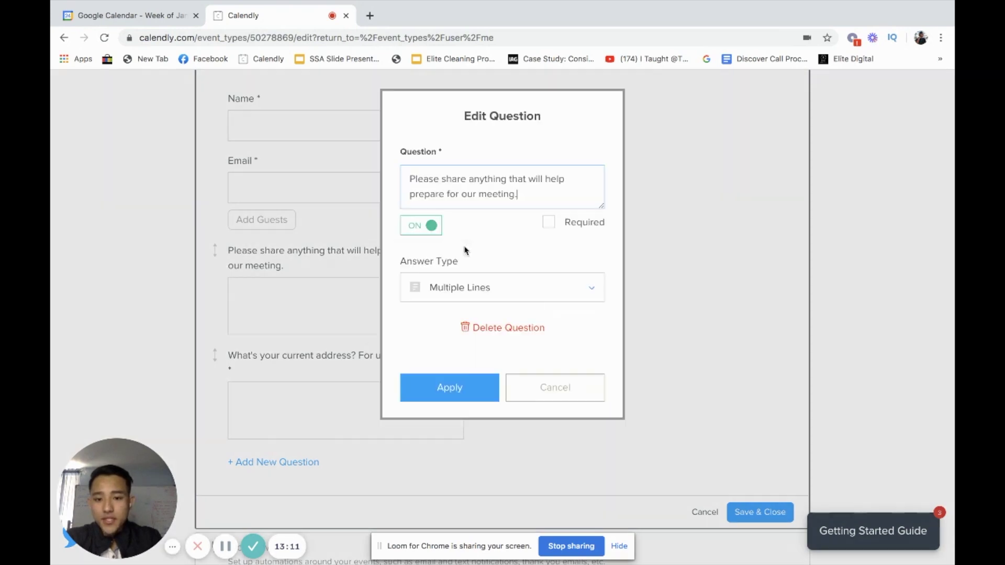
left_click(687, 347)
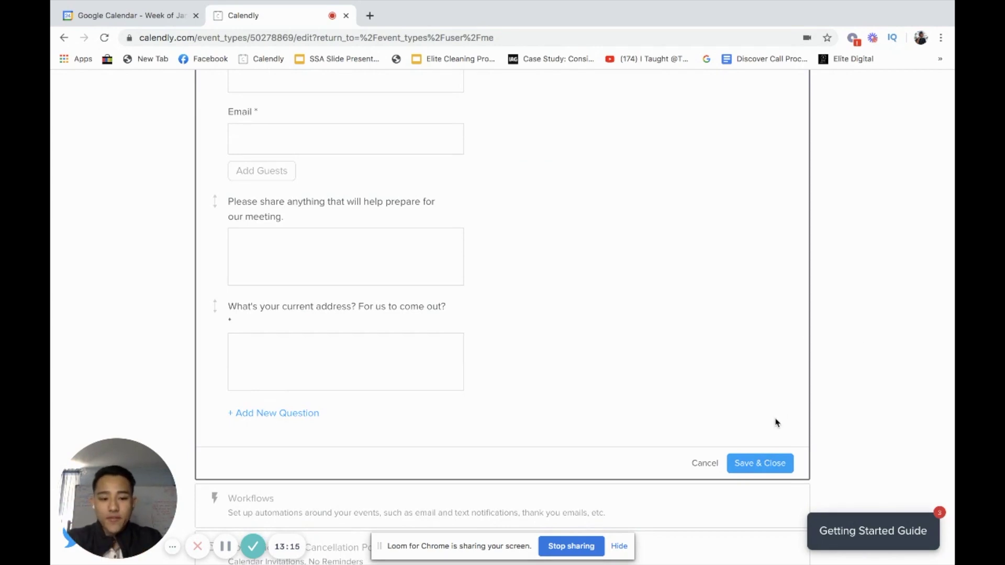
scroll(756, 437, "up", 2)
scroll(756, 437, "down", 3)
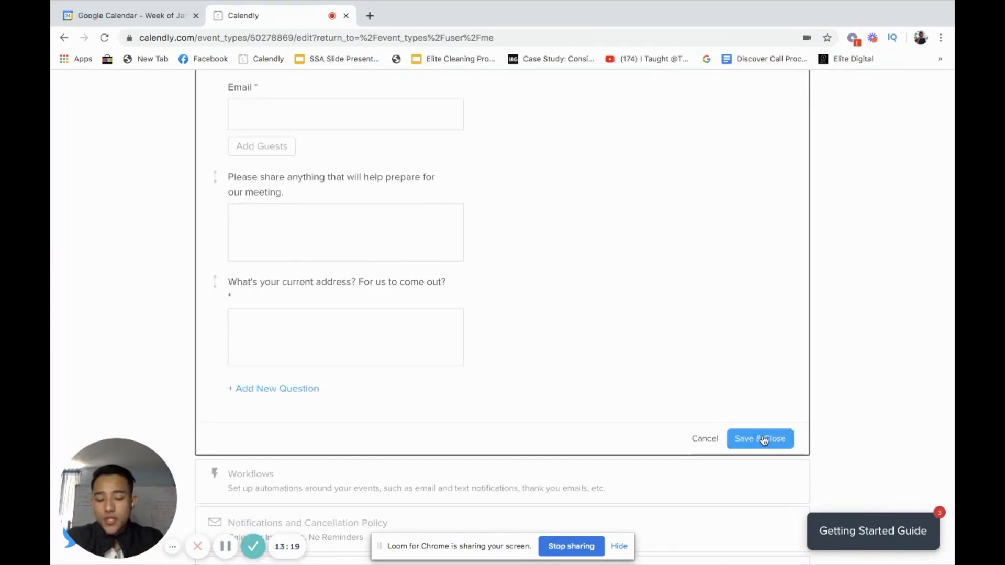
left_click(760, 439)
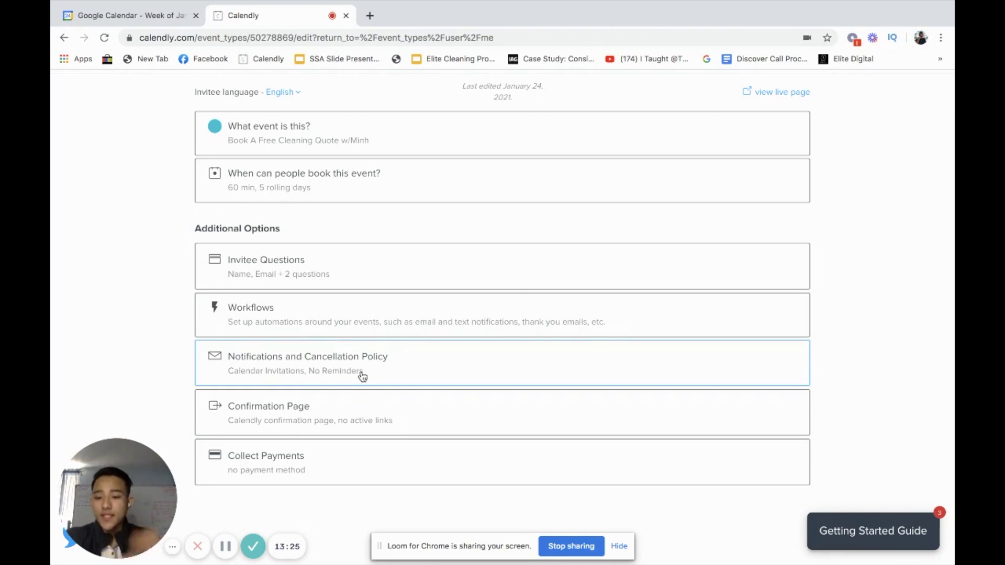
- Expand Notifications and Cancellation Policy and turn on email reminders for invitees
left_click(348, 360)
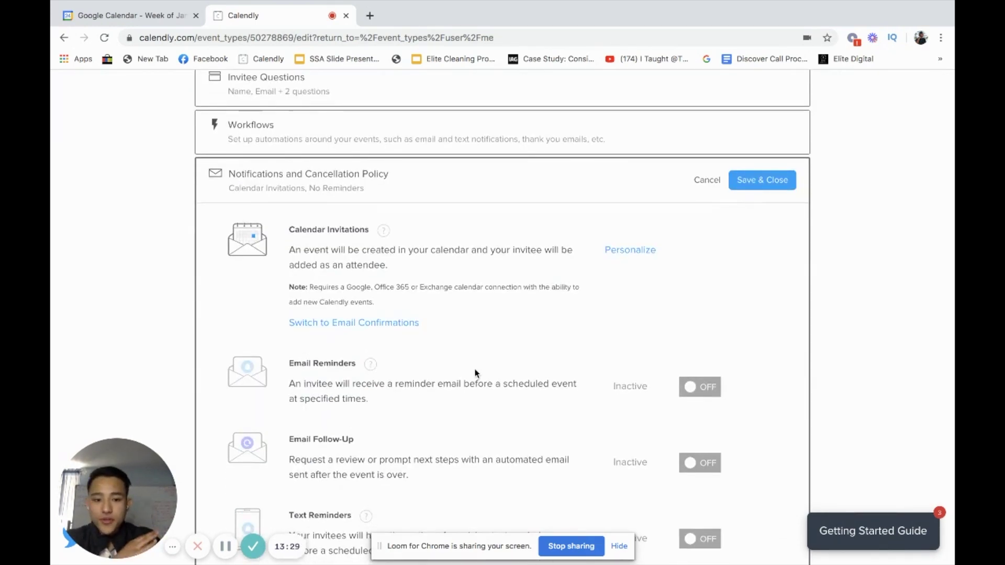
scroll(474, 374, "down", 2)
left_click(689, 340)
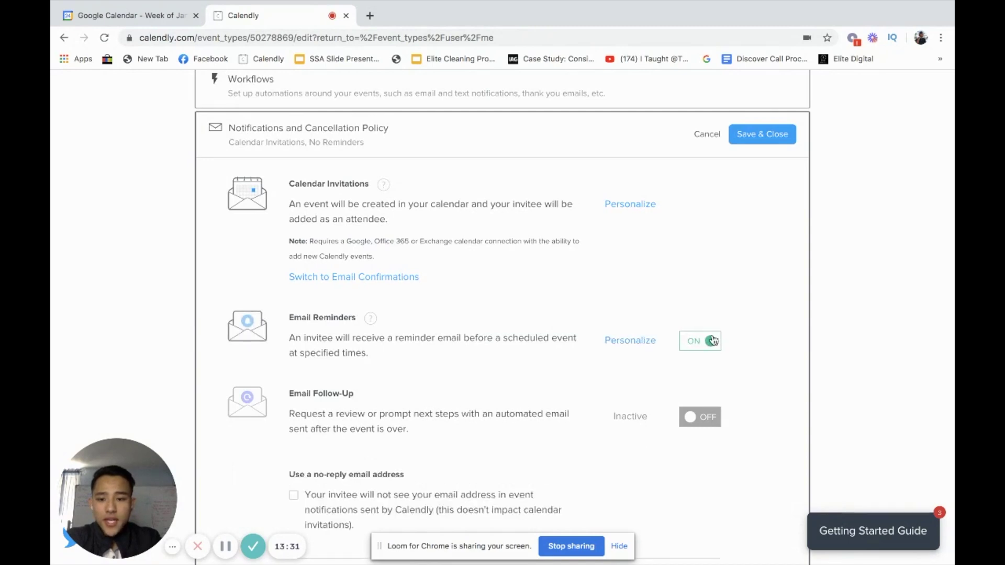
left_click_drag(300, 337, 491, 339)
left_click(488, 338)
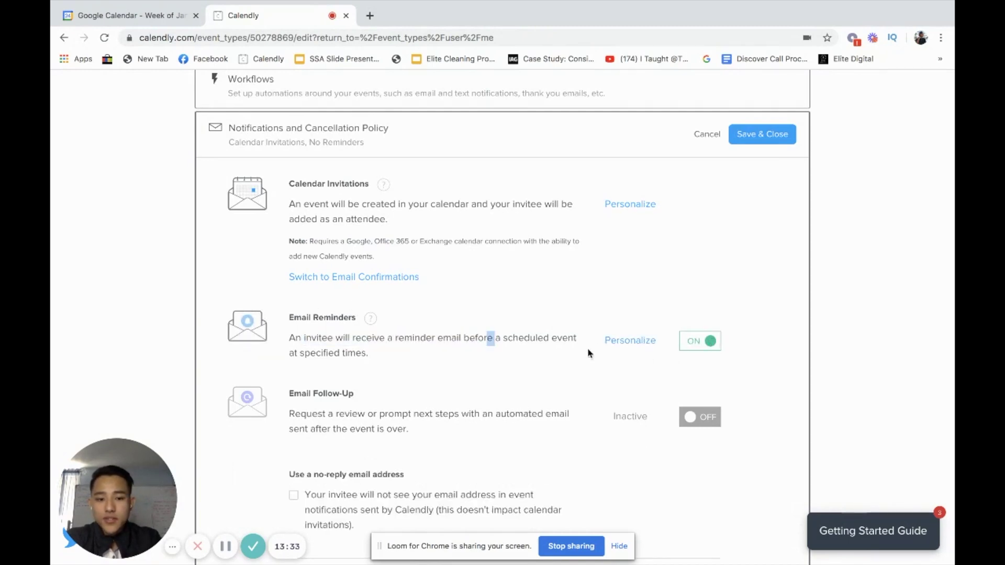
- View the email reminder's subject and body template, then collapse it
left_click(624, 347)
scroll(494, 366, "down", 3)
scroll(532, 370, "down", 2)
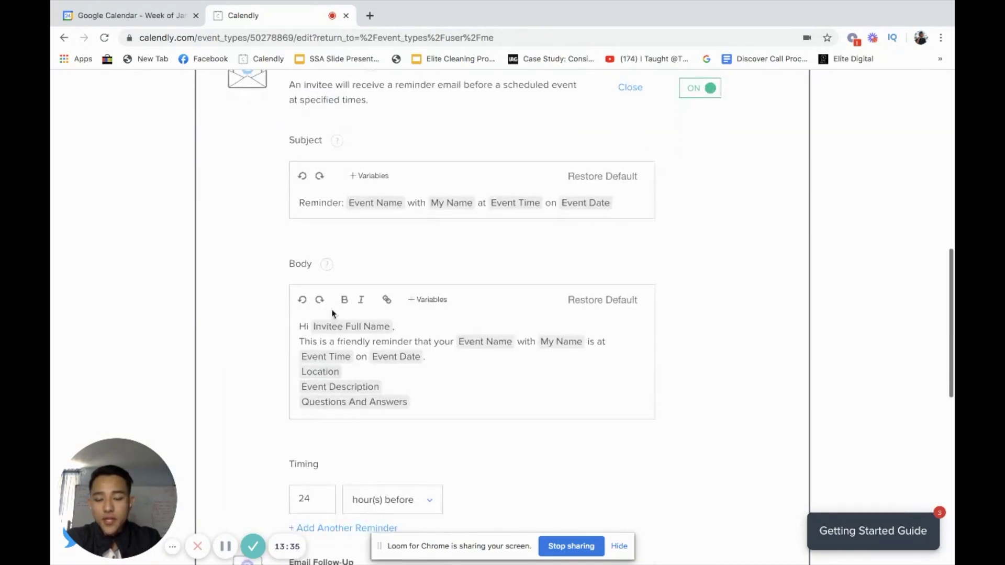
scroll(404, 337, "up", 2)
scroll(409, 338, "down", 2)
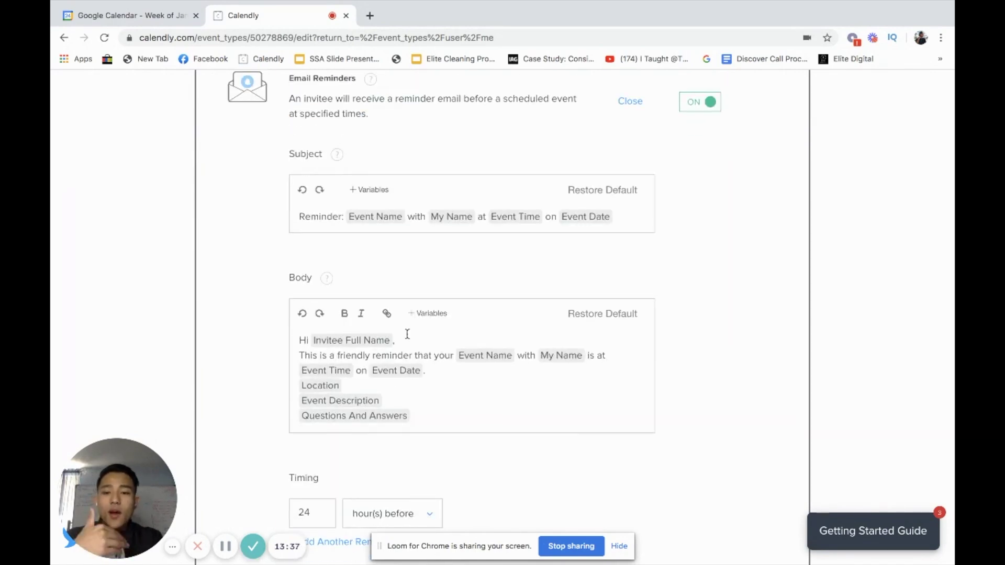
scroll(408, 333, "up", 5)
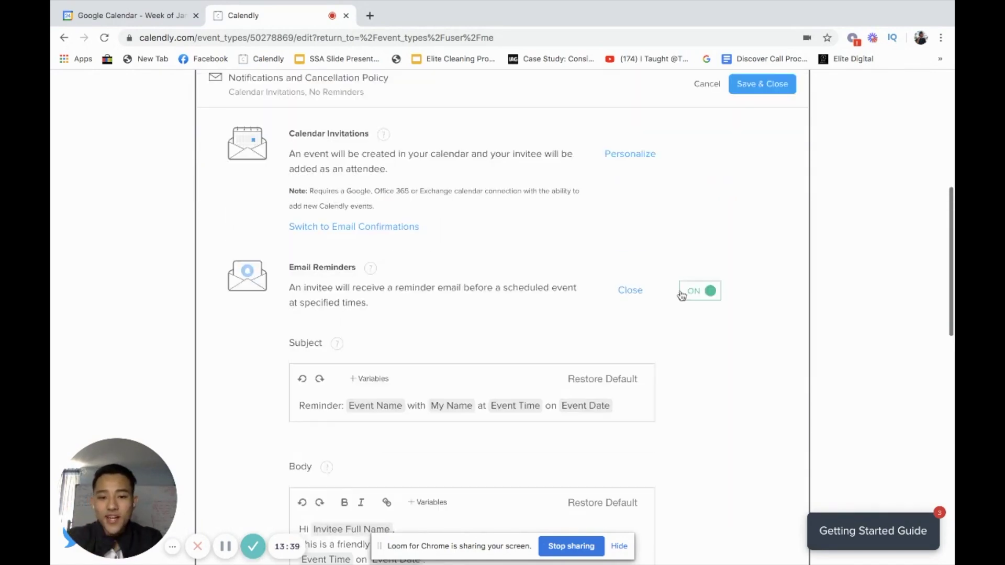
left_click(633, 291)
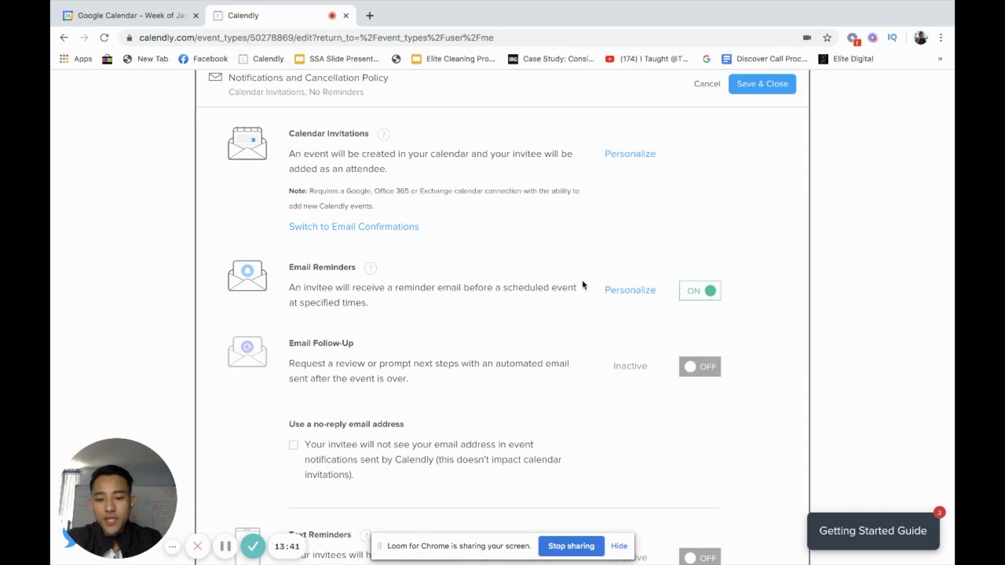
left_click(633, 290)
scroll(602, 309, "down", 2)
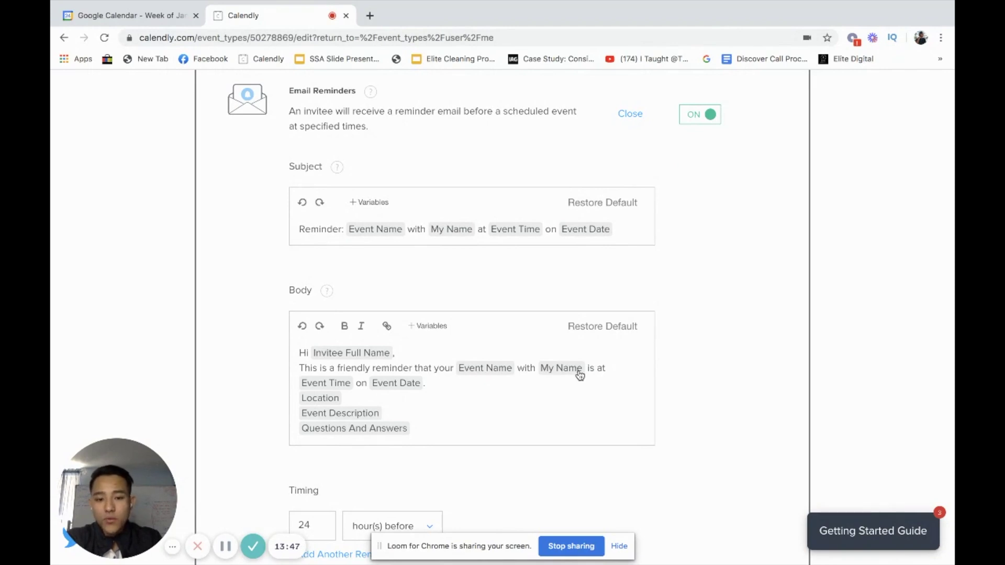
scroll(668, 217, "up", 4)
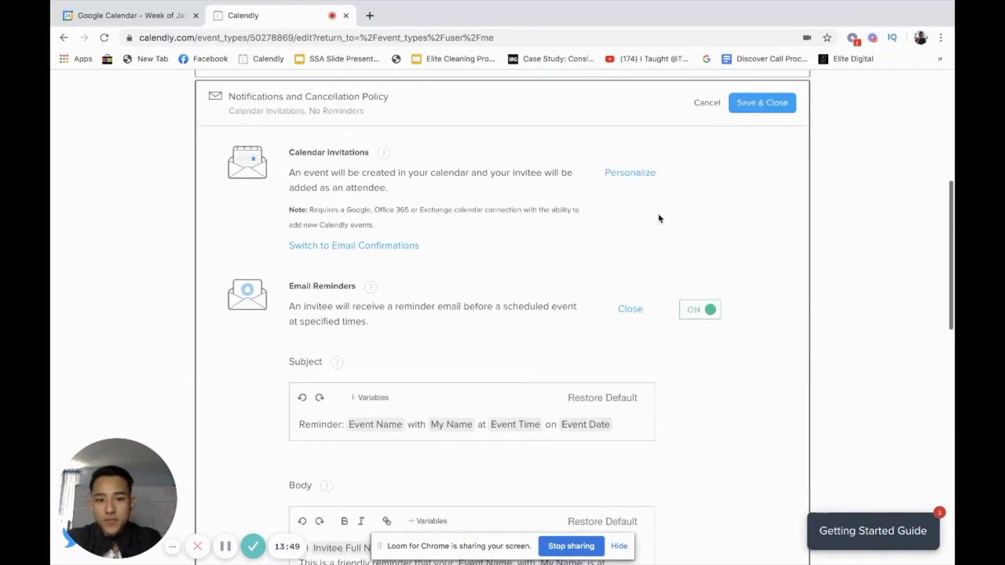
left_click(627, 305)
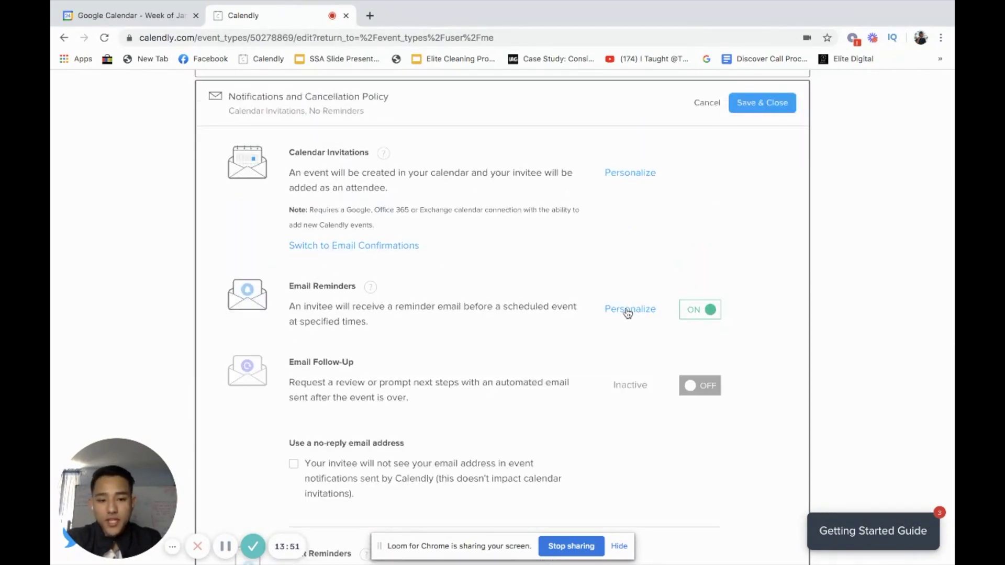
scroll(628, 312, "down", 2)
- Turn on Email Follow-Up and preview its message template
scroll(634, 297, "down", 5)
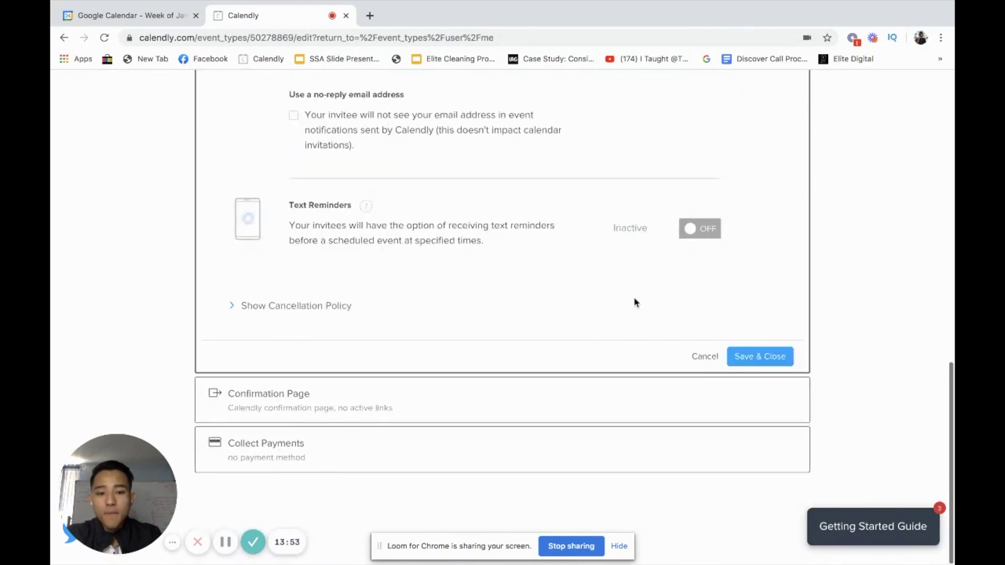
scroll(643, 301, "up", 3)
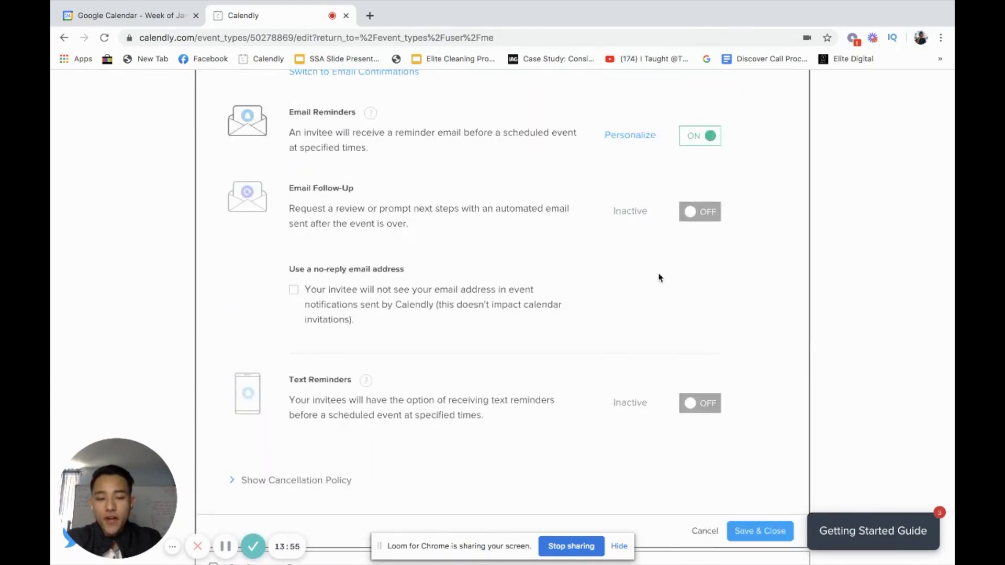
left_click(685, 218)
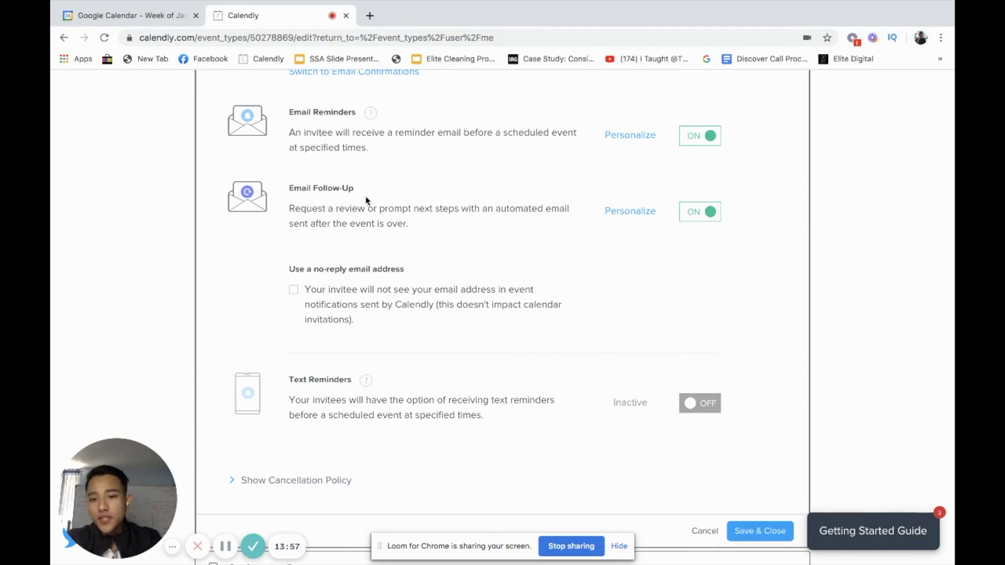
left_click_drag(294, 190, 384, 191)
left_click(384, 191)
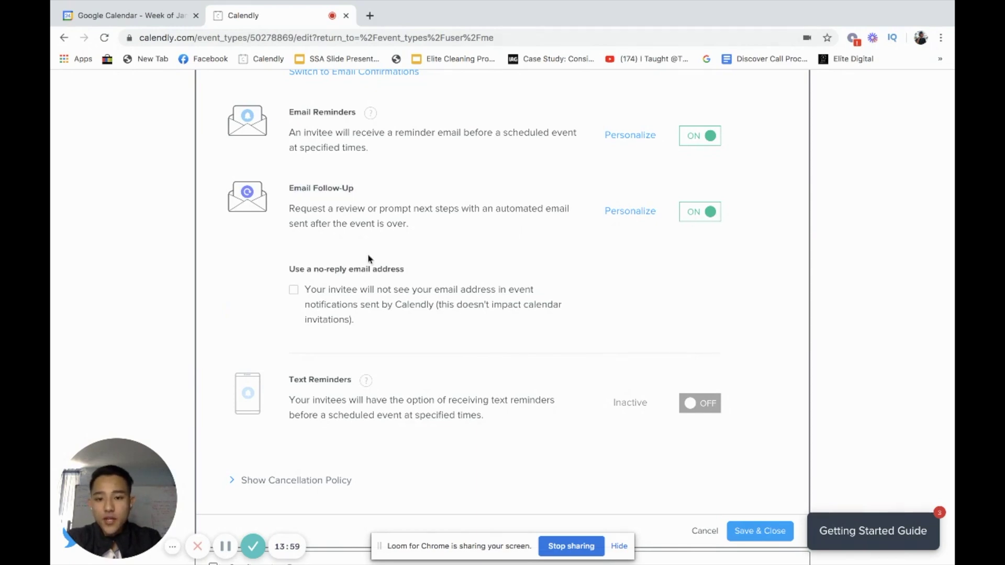
left_click(630, 211)
scroll(510, 369, "down", 3)
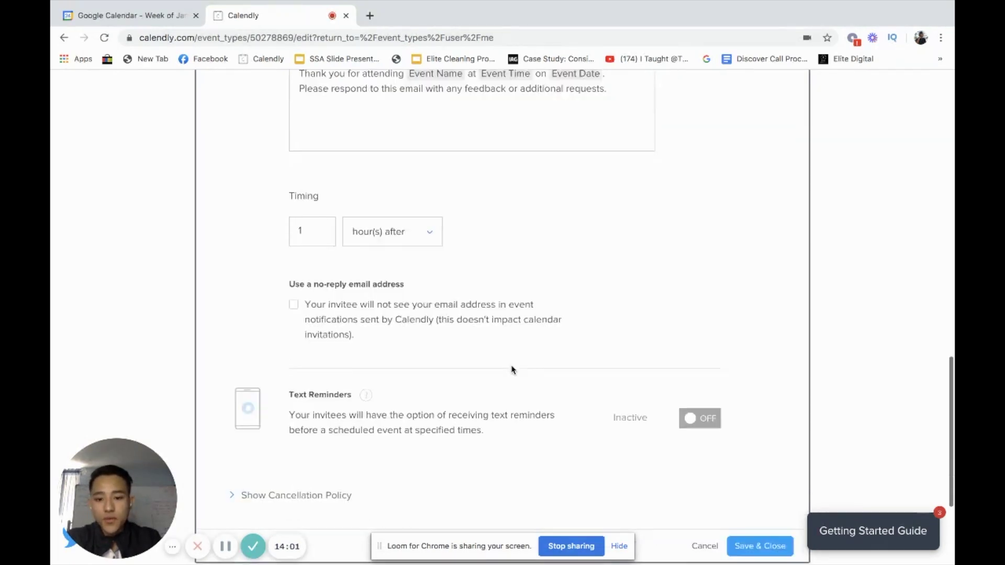
scroll(510, 369, "up", 5)
left_click(631, 261)
scroll(625, 340, "down", 2)
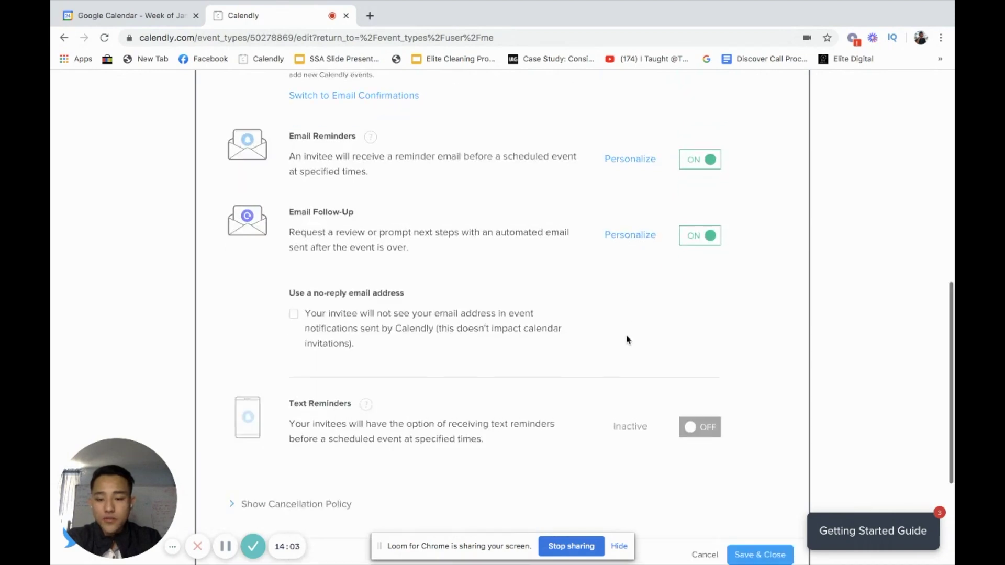
- Turn on Text Reminders and save the notification settings
left_click(693, 400)
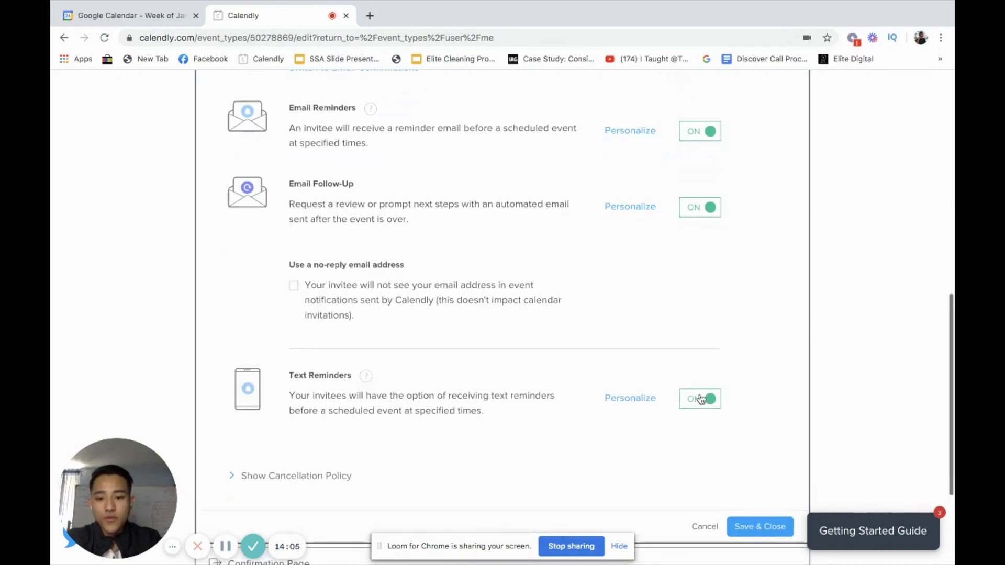
left_click(700, 400)
left_click(700, 400)
scroll(565, 386, "down", 1)
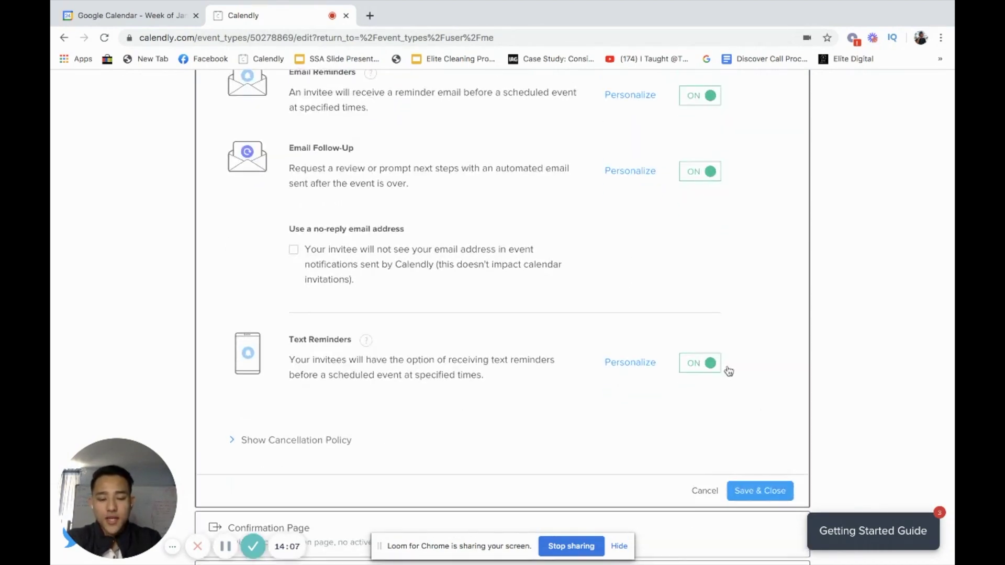
left_click(759, 490)
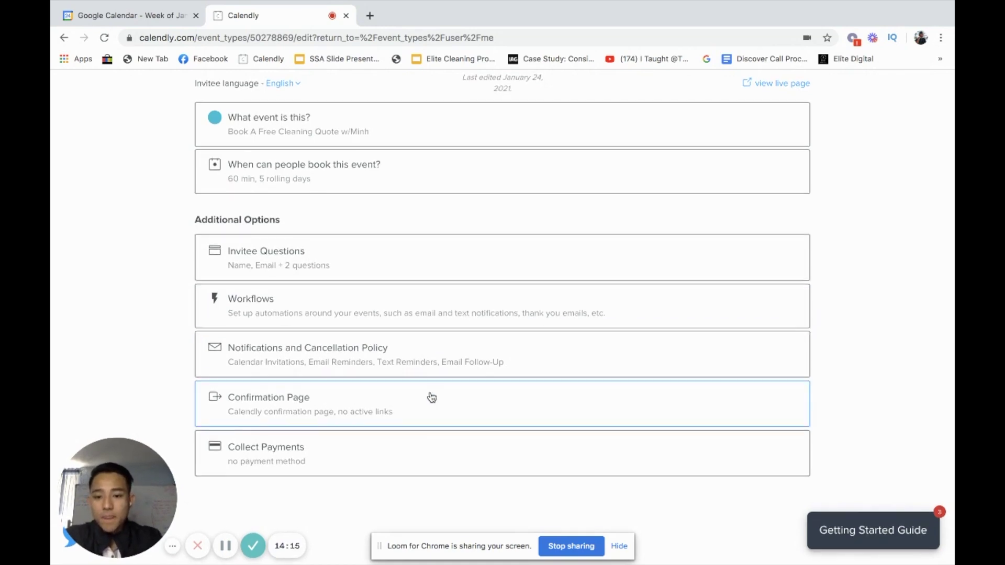
- Skip payment collection and go back to the Event Types list
scroll(381, 442, "up", 1)
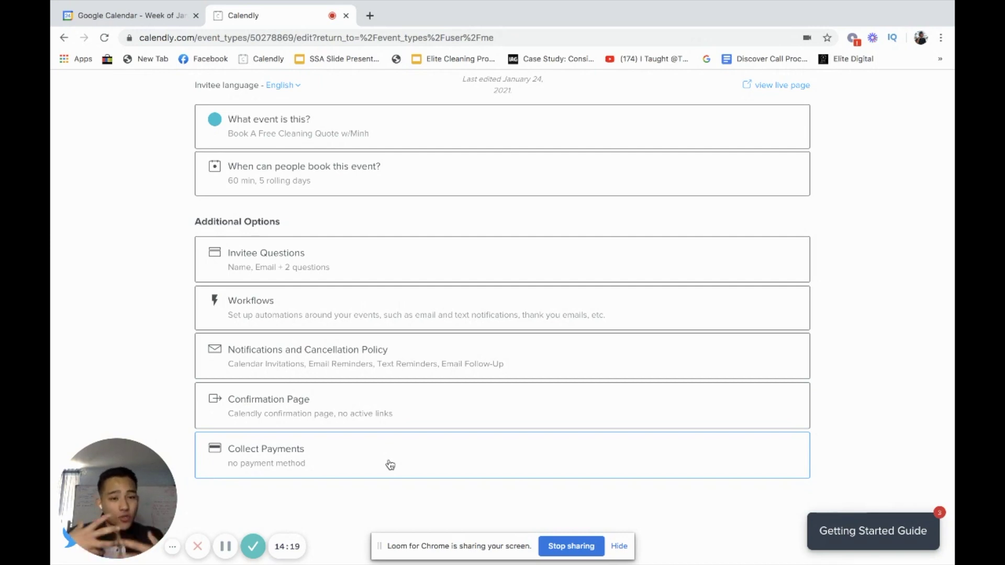
left_click(389, 465)
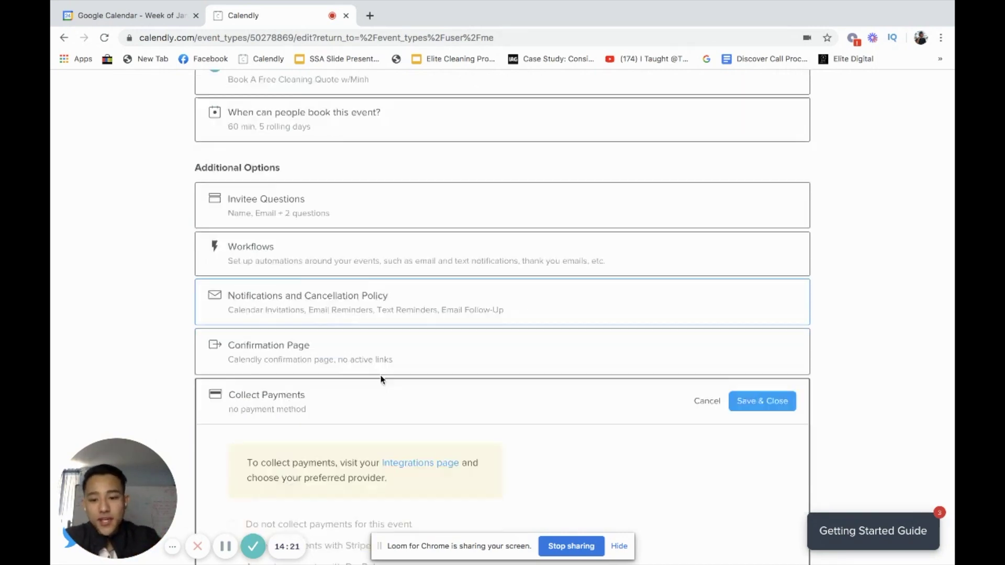
scroll(325, 356, "down", 3)
scroll(743, 333, "up", 3)
left_click(707, 397)
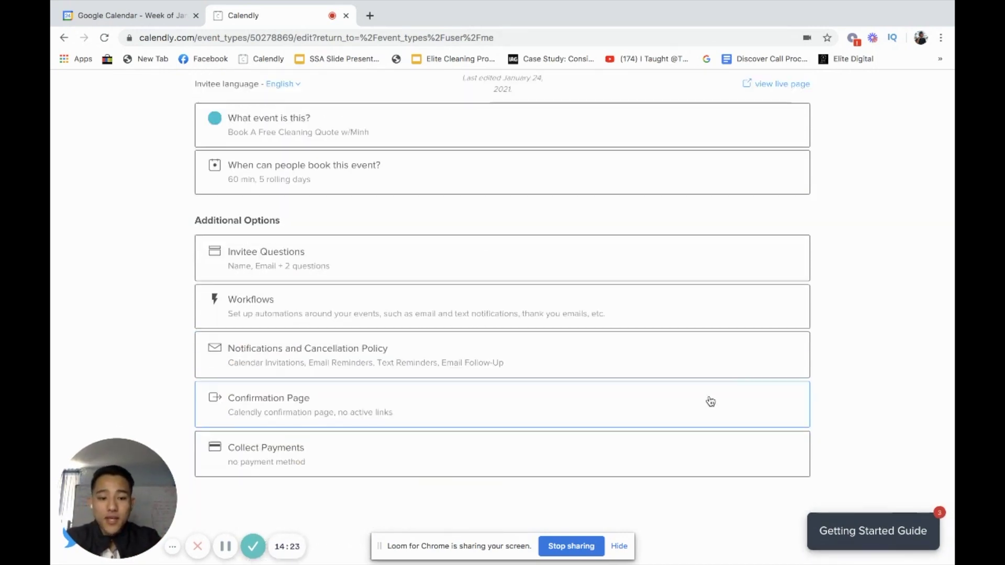
scroll(674, 369, "up", 3)
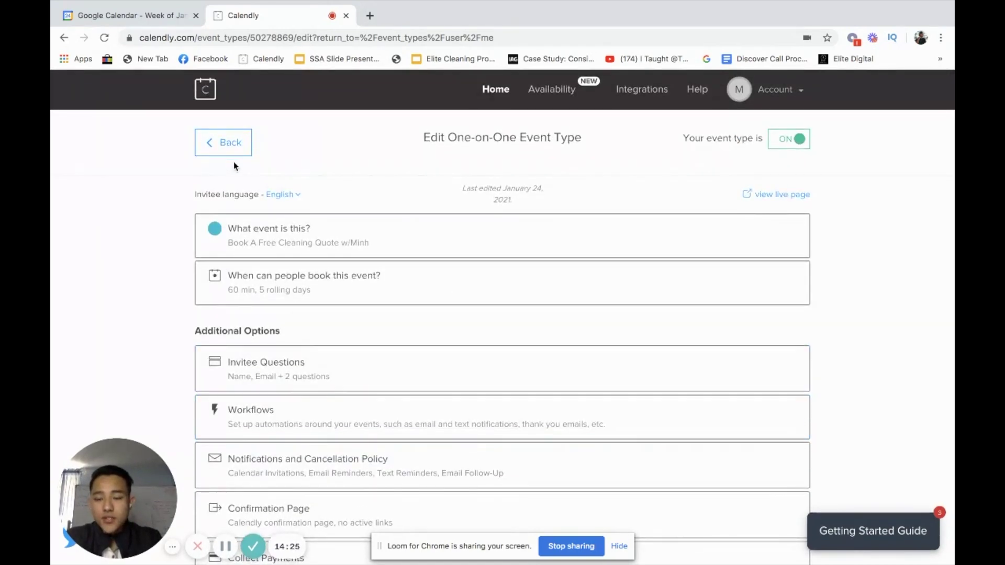
scroll(543, 283, "down", 3)
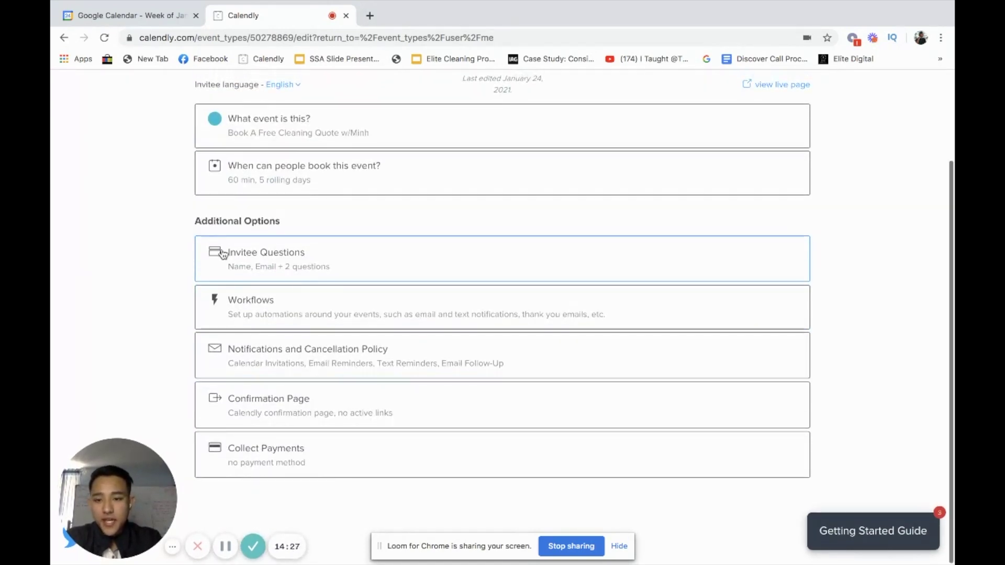
scroll(234, 135, "up", 3)
left_click(225, 143)
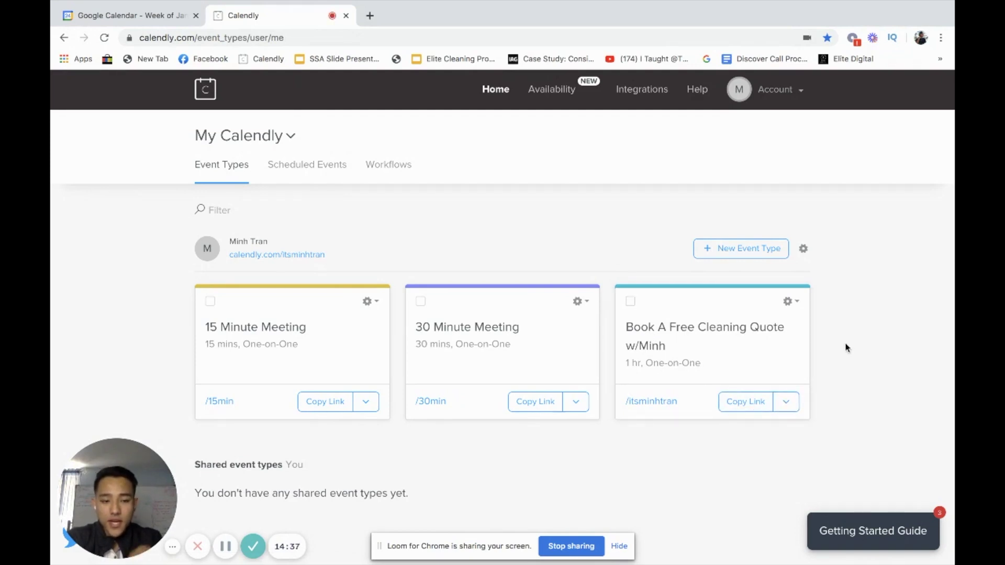
scroll(846, 348, "down", 1)
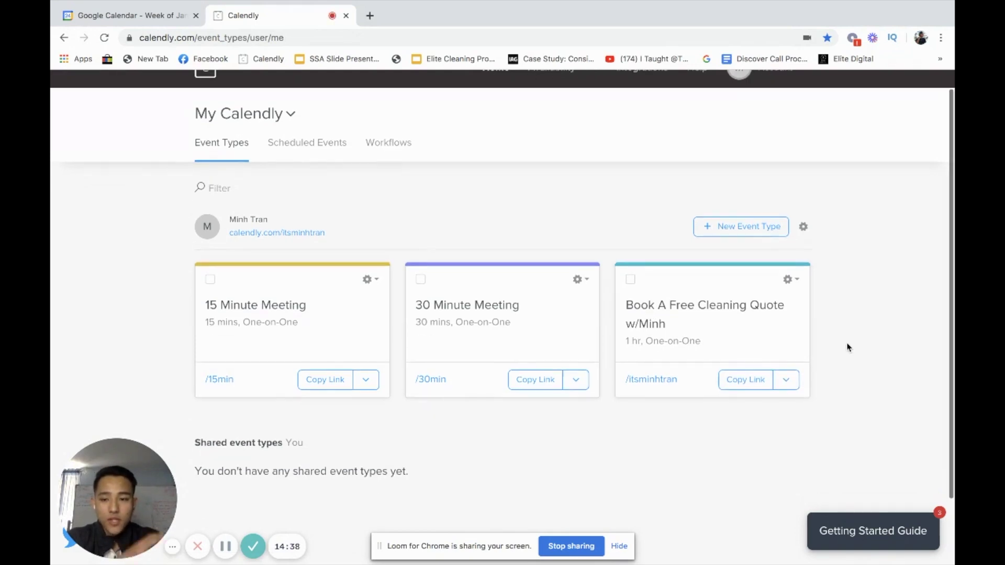
- Copy the Book A Free Cleaning Quote booking link and paste it into a new tab
left_click(743, 381)
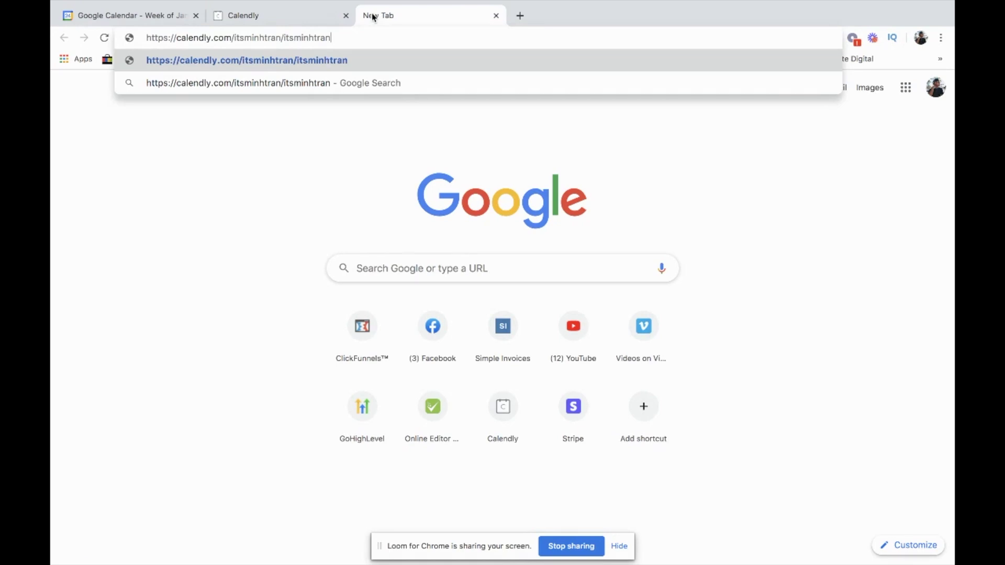
left_click(320, 20)
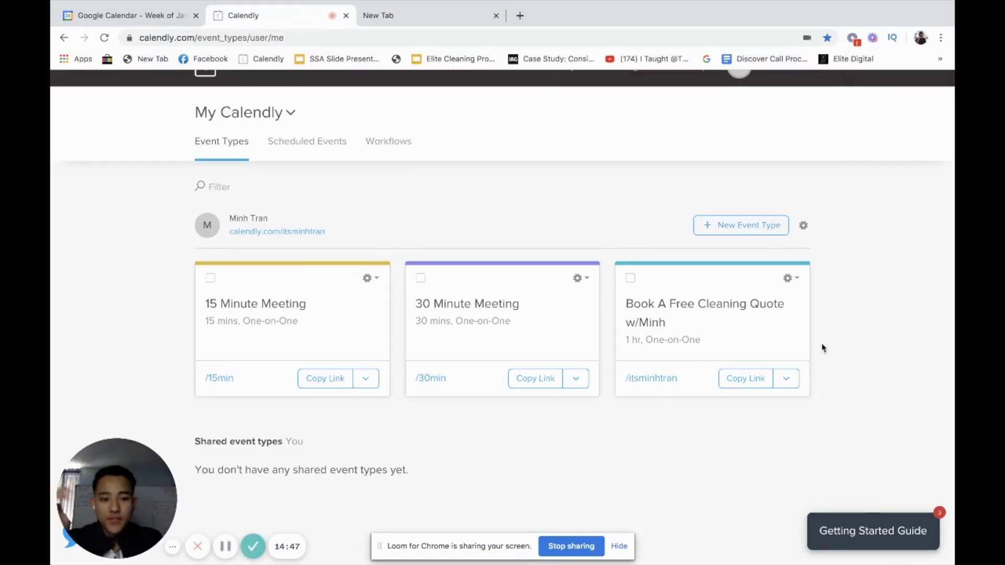
left_click(789, 277)
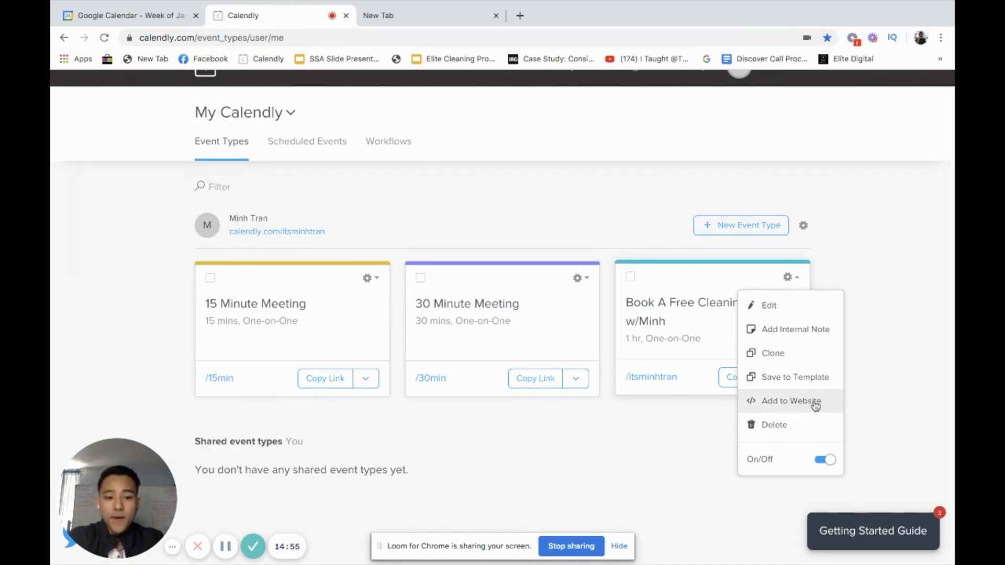
left_click(790, 277)
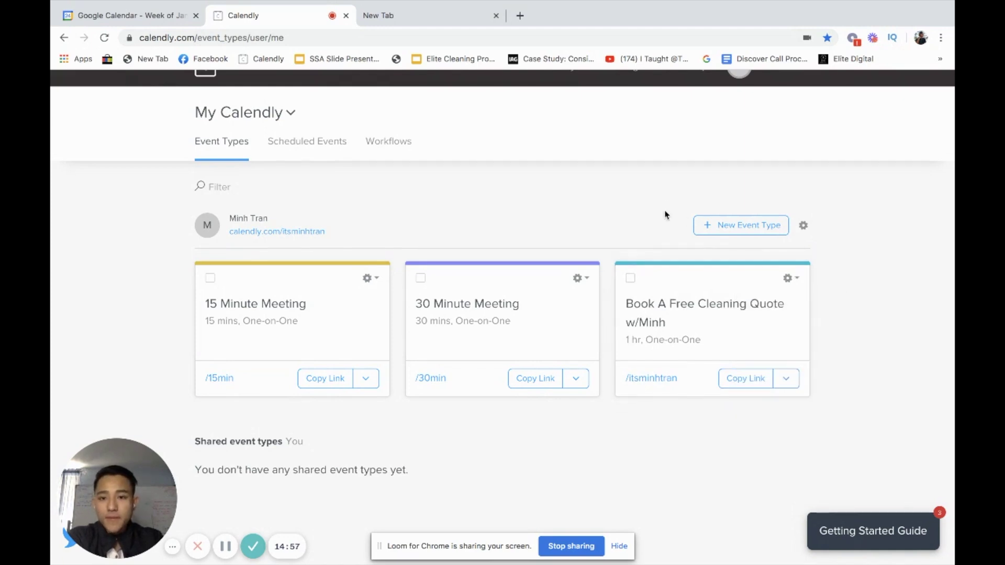
left_click(427, 15)
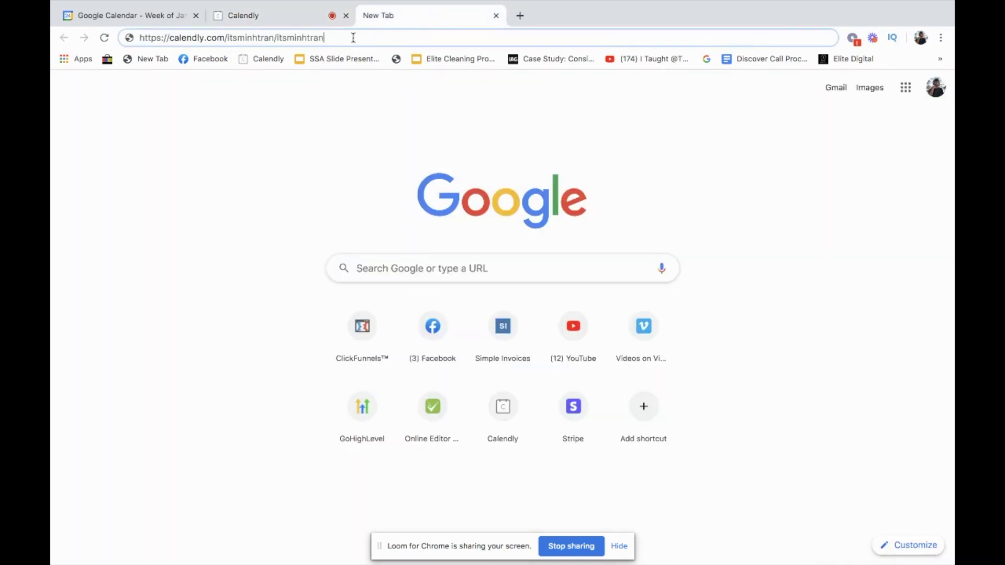
- Load the booking page and review its title, description and 1 hr duration
key("Return")
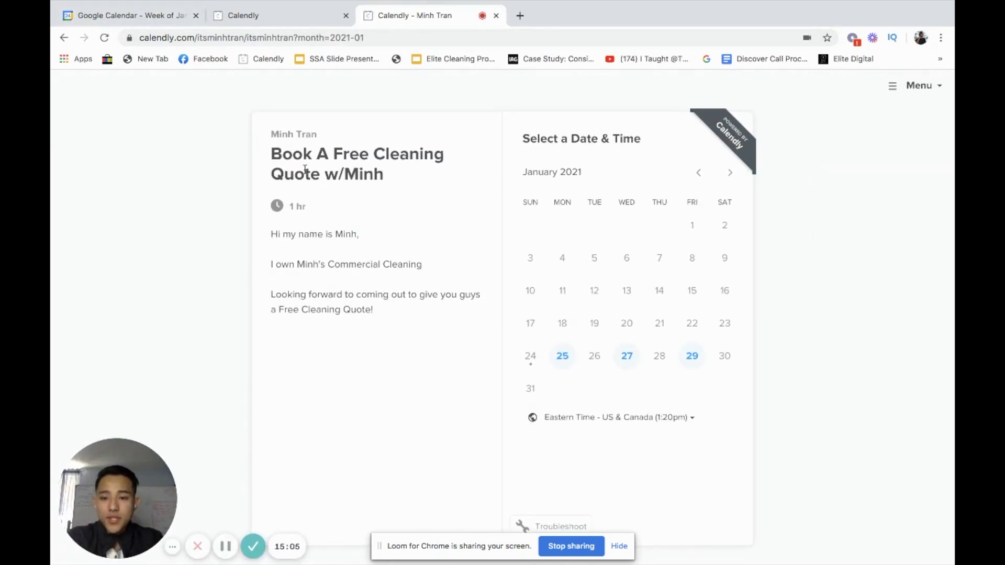
left_click_drag(271, 154, 444, 155)
left_click(423, 177)
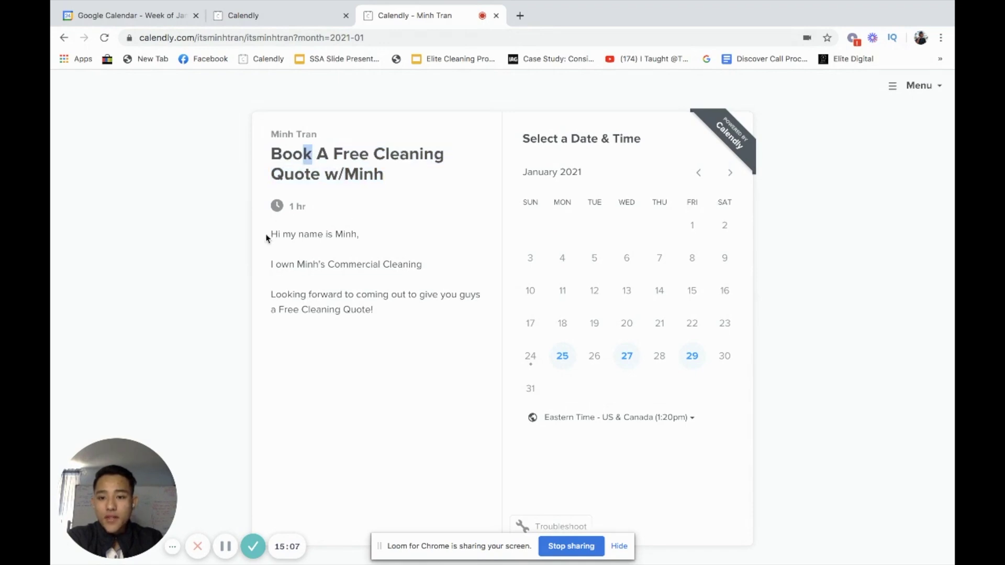
left_click_drag(269, 236, 384, 311)
left_click(384, 311)
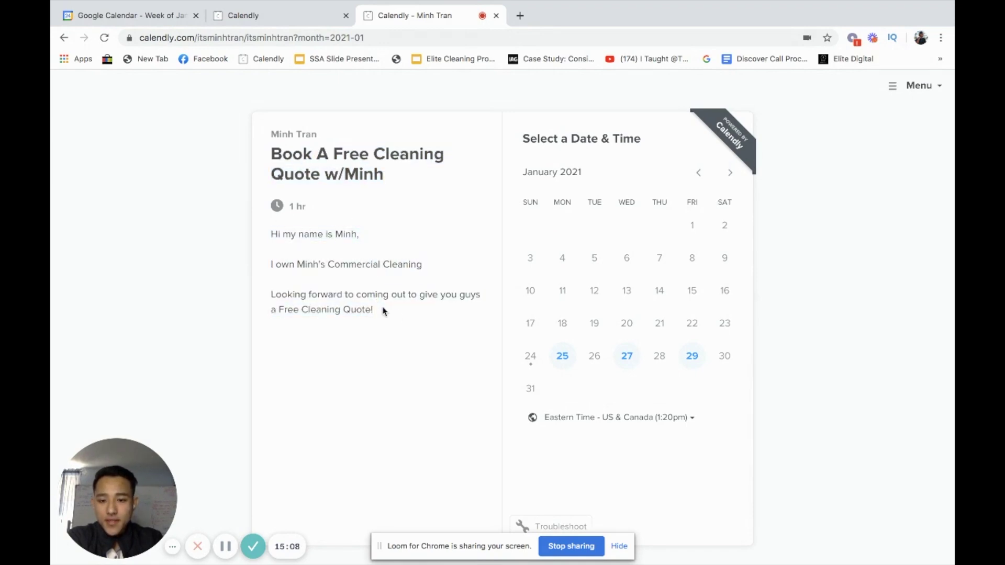
left_click_drag(267, 209, 299, 205)
left_click(318, 212)
mouse_move(388, 173)
left_mouse_down()
mouse_move(286, 137)
mouse_move(390, 175)
left_mouse_up()
left_click(277, 144)
left_click(390, 174)
left_click_drag(302, 206, 336, 209)
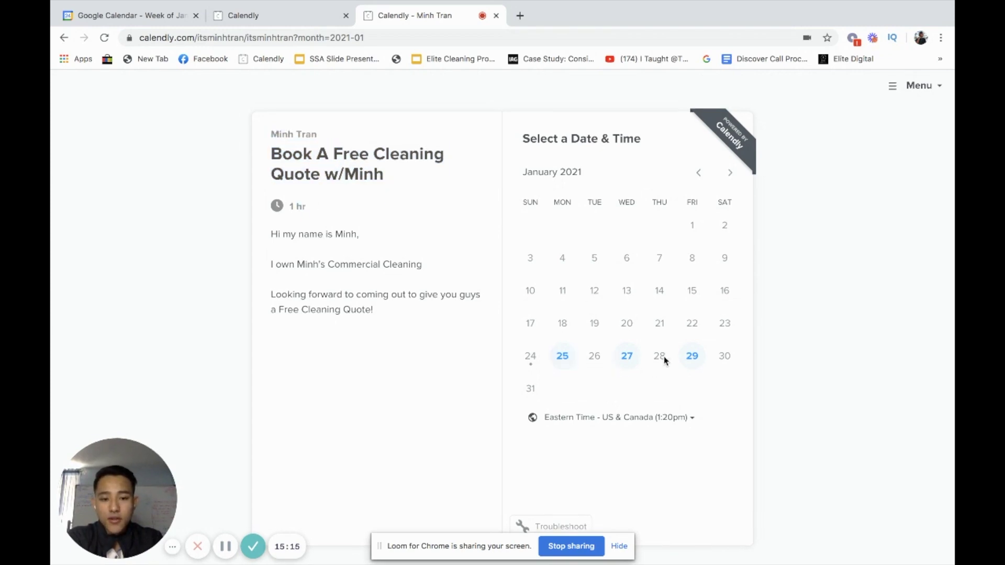
- Browse available dates, then choose the 1:00pm slot on Wednesday, January 27, 2021
left_click(552, 360)
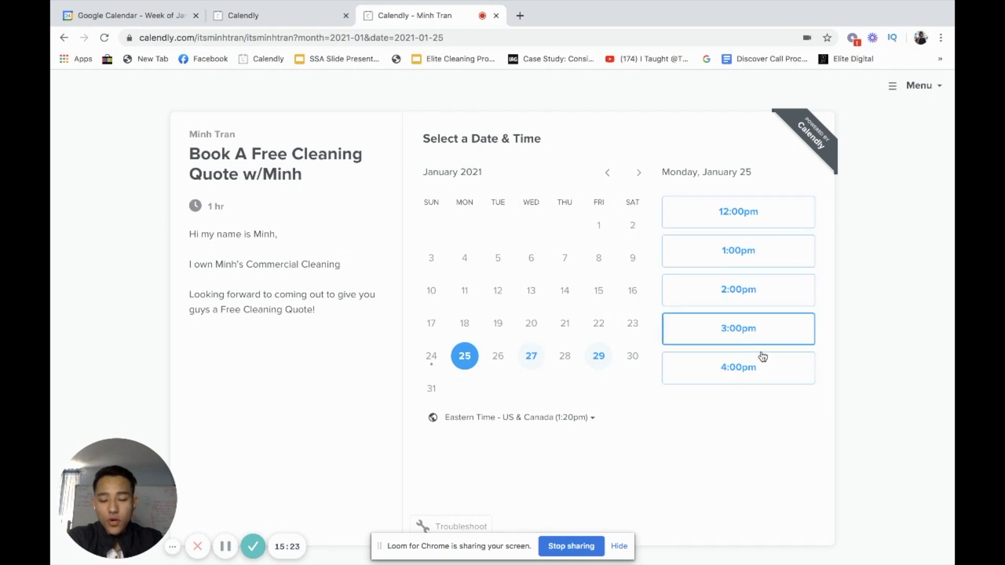
left_click(533, 354)
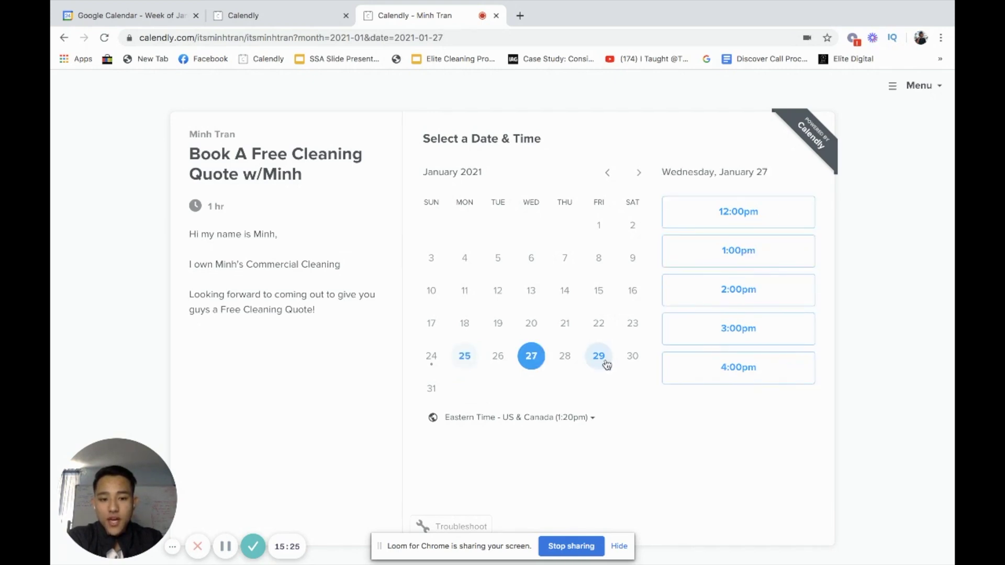
left_click(599, 357)
left_click(465, 358)
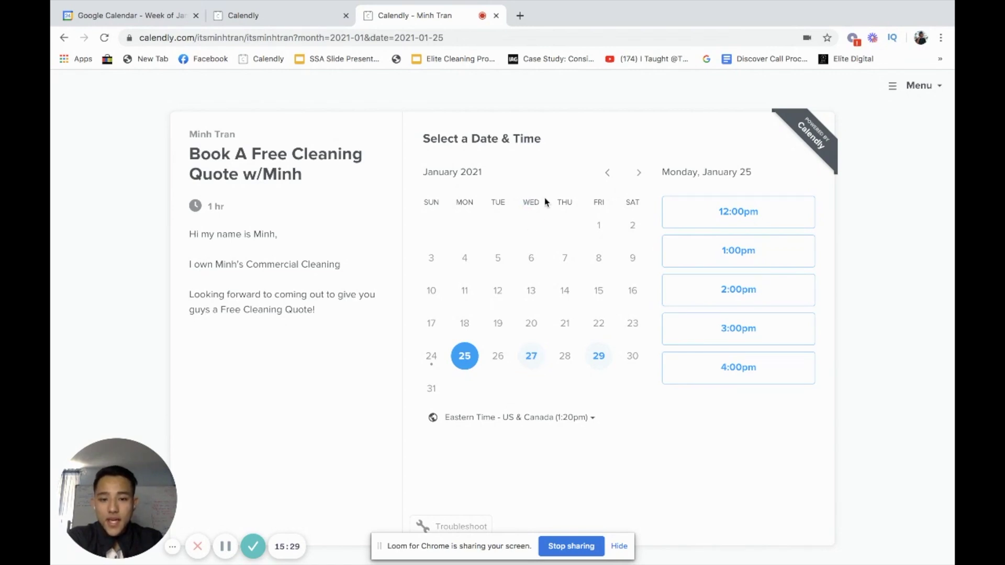
left_click(539, 359)
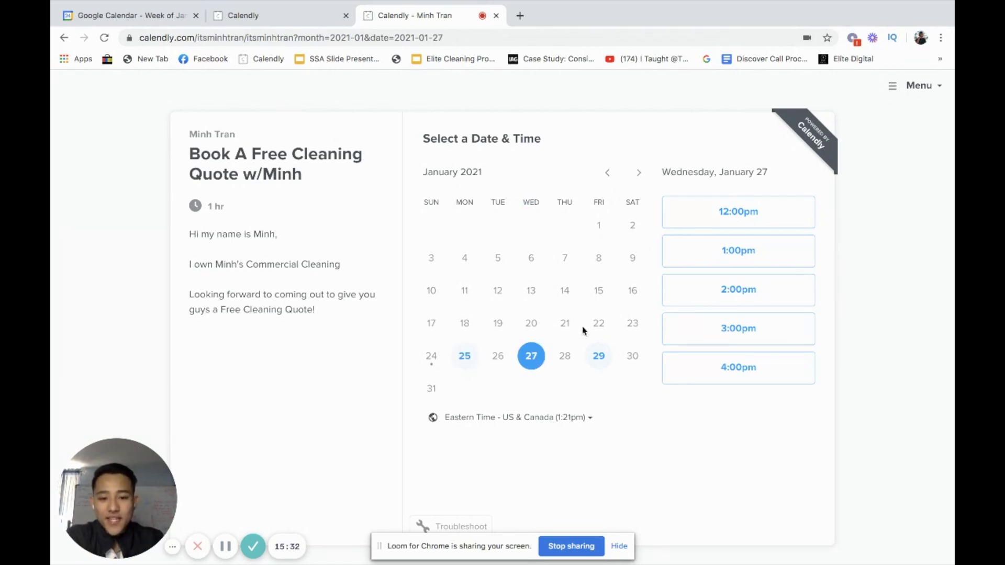
left_click(737, 254)
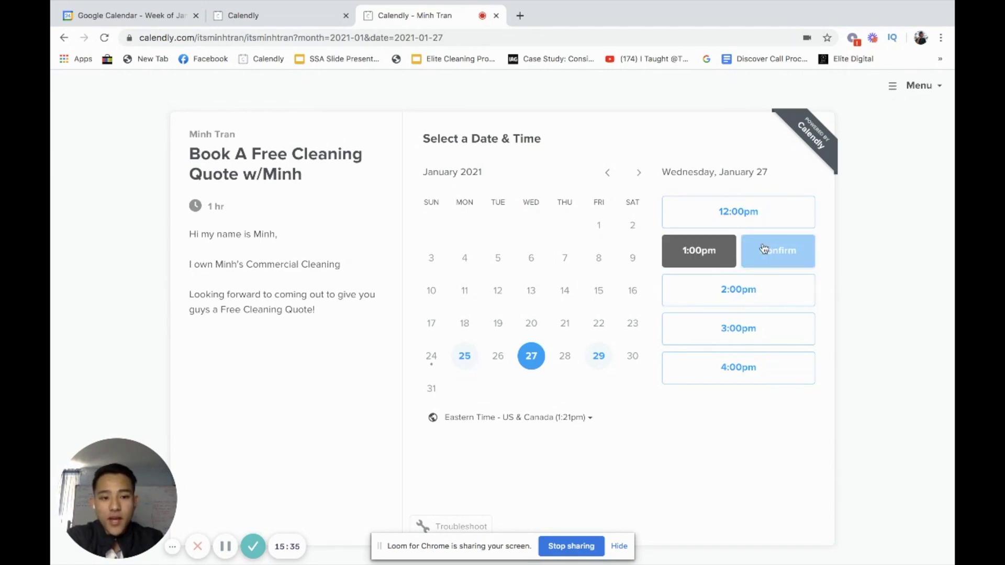
left_click(783, 254)
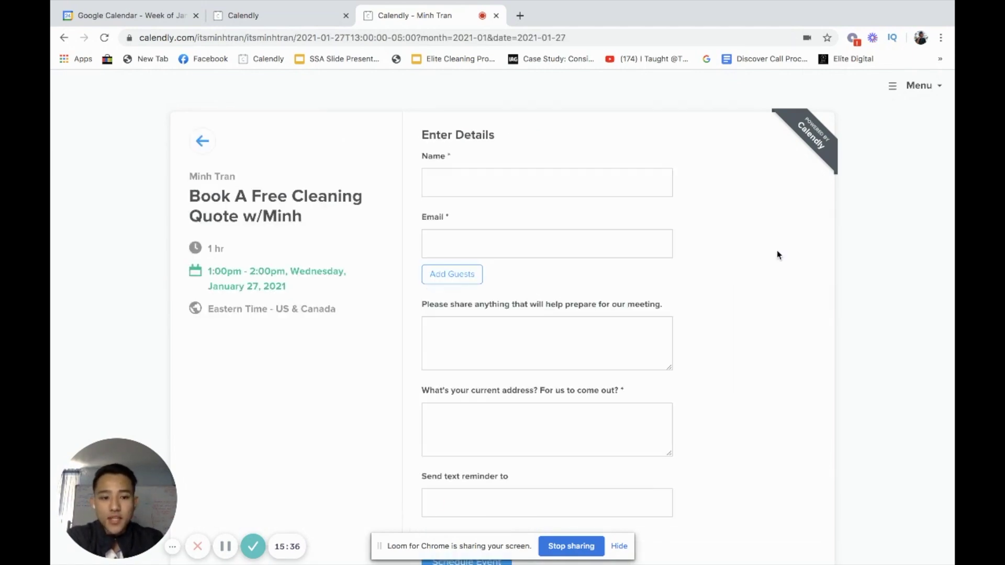
- Fill the invitee name and email fields from saved autofill details
left_click(528, 184)
left_click(531, 234)
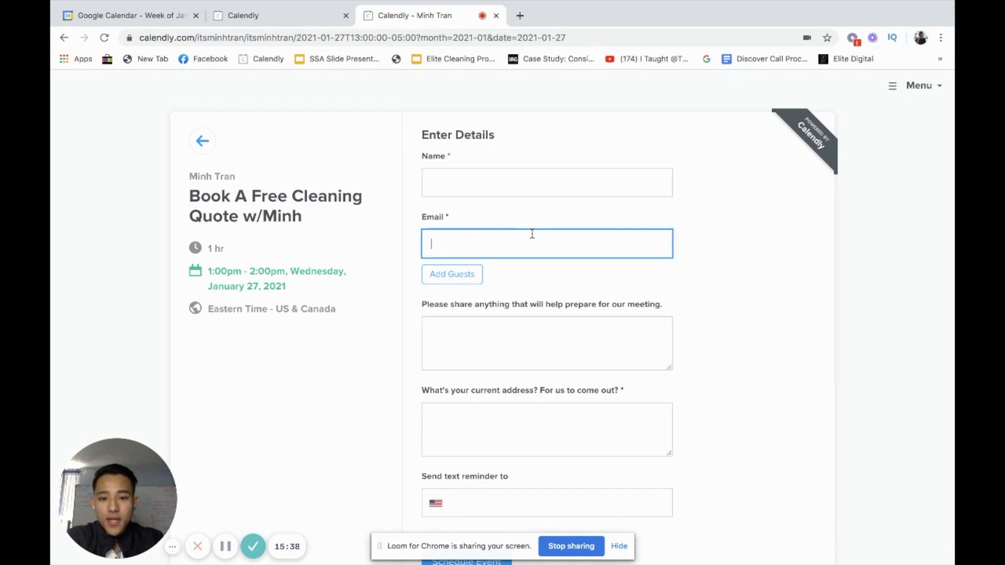
left_click(572, 184)
type("Minh Tran")
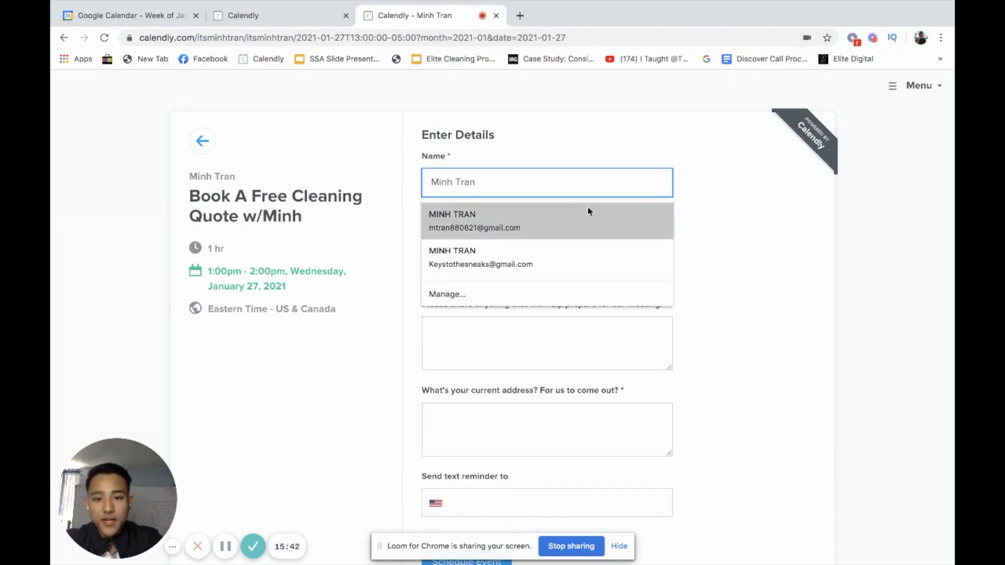
left_click(581, 220)
scroll(518, 231, "down", 1)
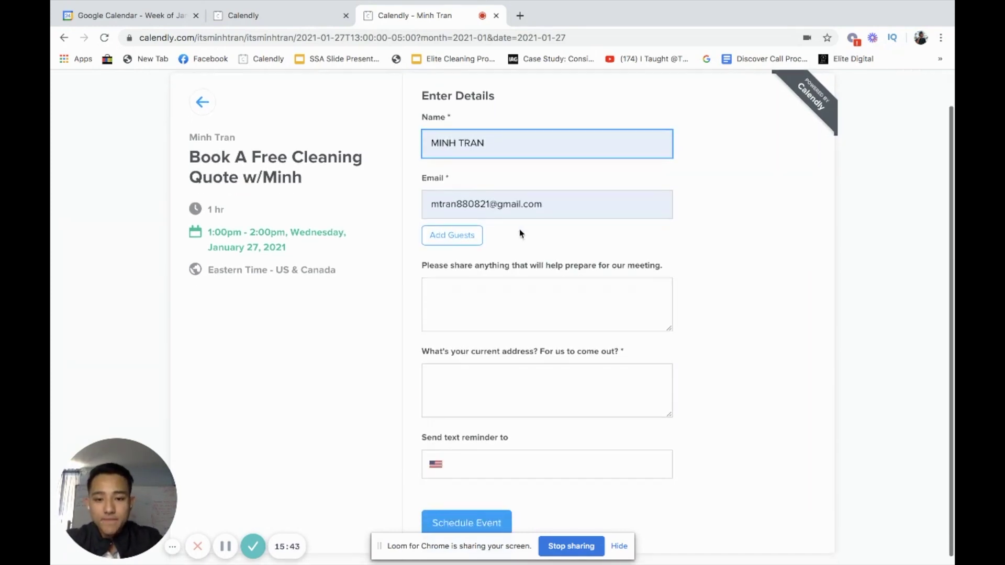
left_click(480, 204)
left_click(687, 236)
- Answer 'Test :)' for the preparation and address questions, and enter a reminder phone number
left_click(579, 292)
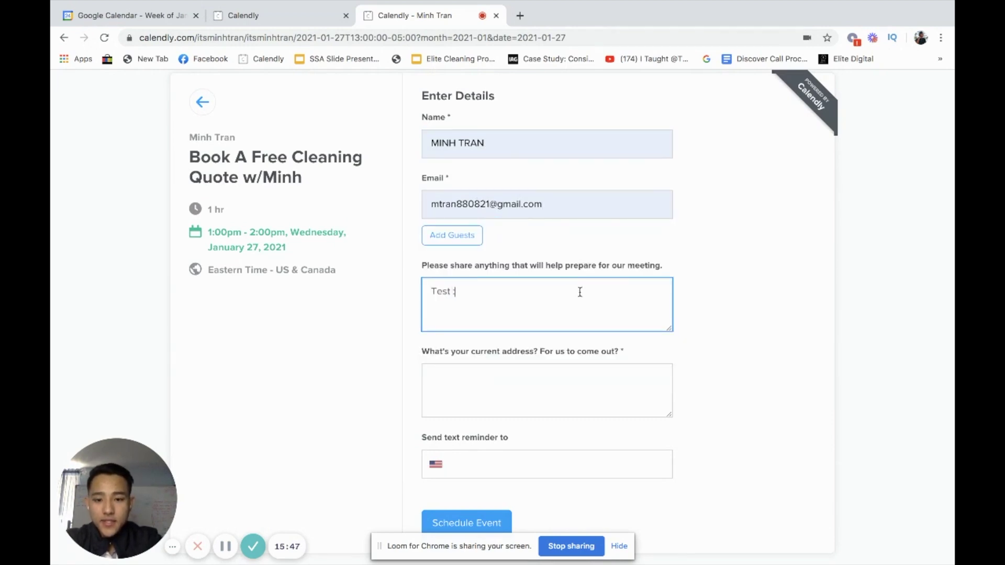
left_click_drag(581, 302, 431, 293)
left_click(502, 371)
type("Test :)")
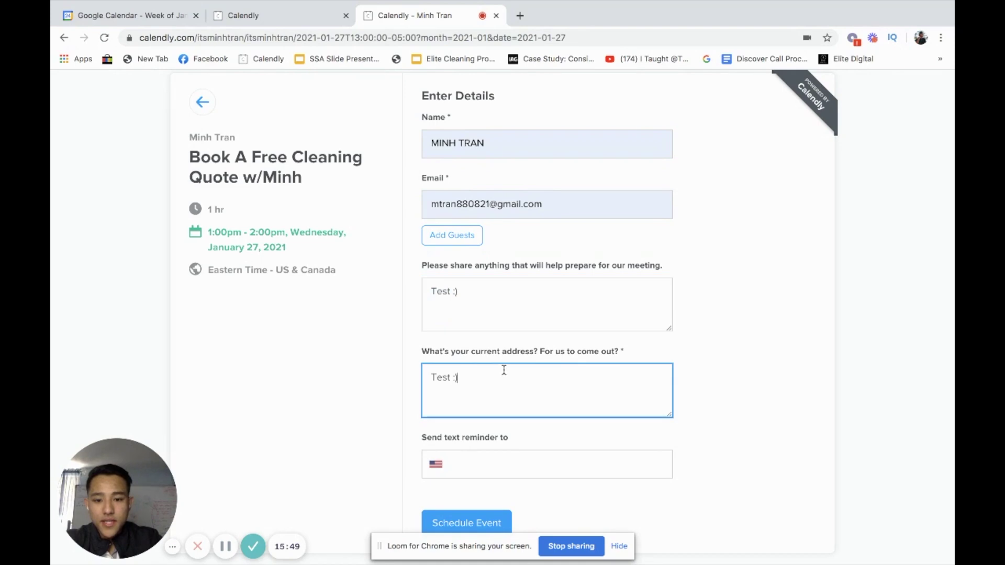
scroll(503, 416, "down", 1)
left_click(484, 455)
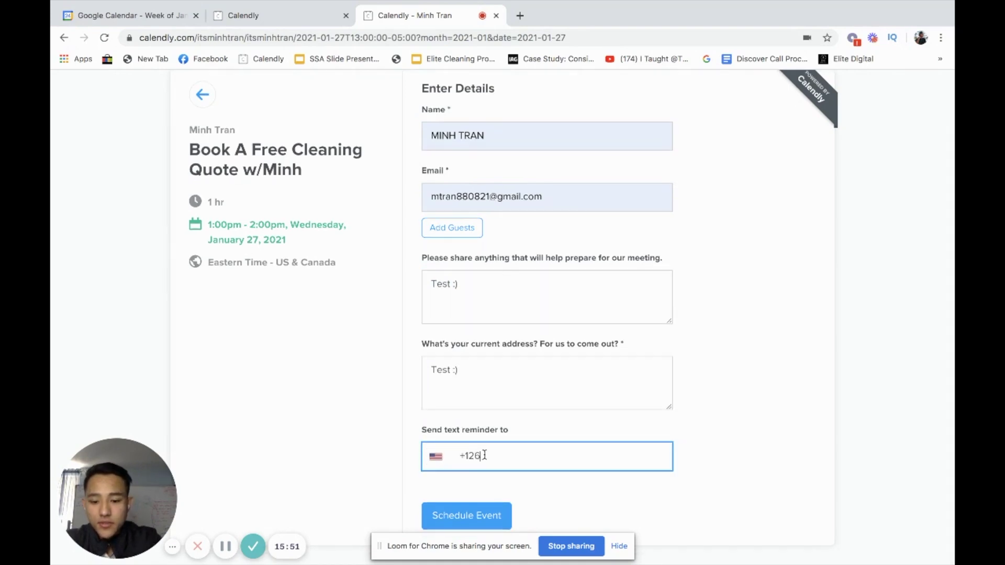
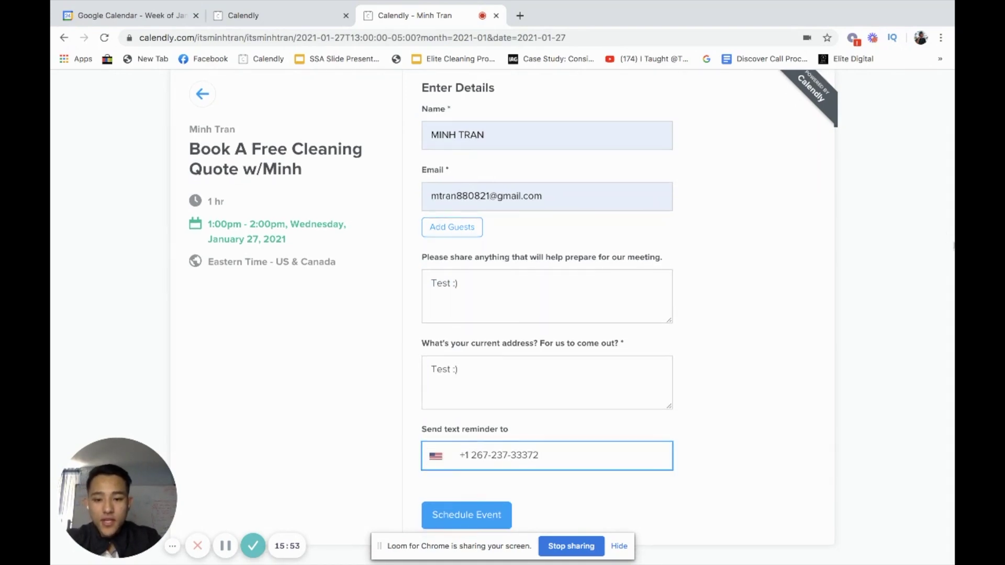
left_click_drag(439, 433, 493, 428)
left_click(493, 428)
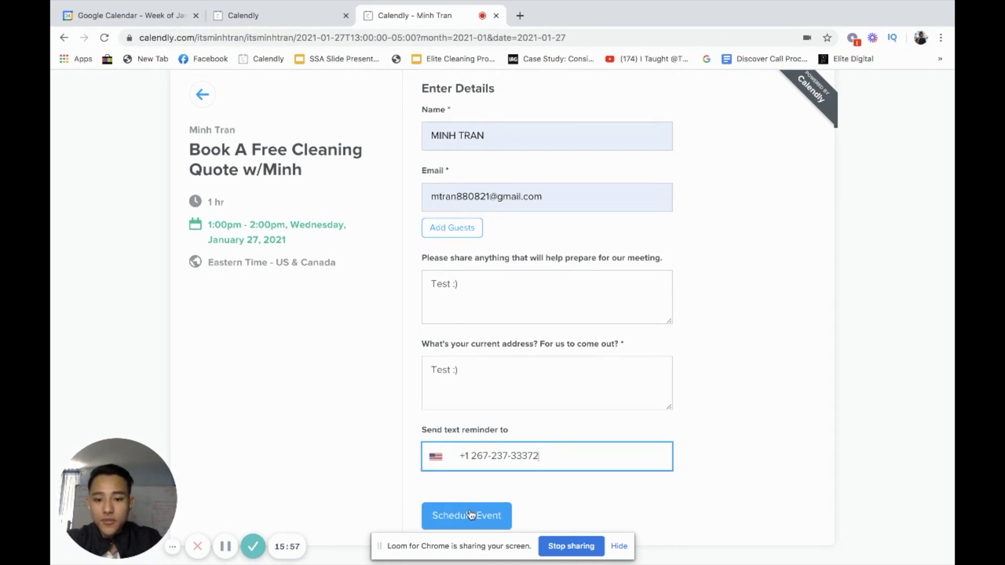
- Fix the phone format, schedule the event, and view the January 27 booking in Google Calendar
left_click(488, 515)
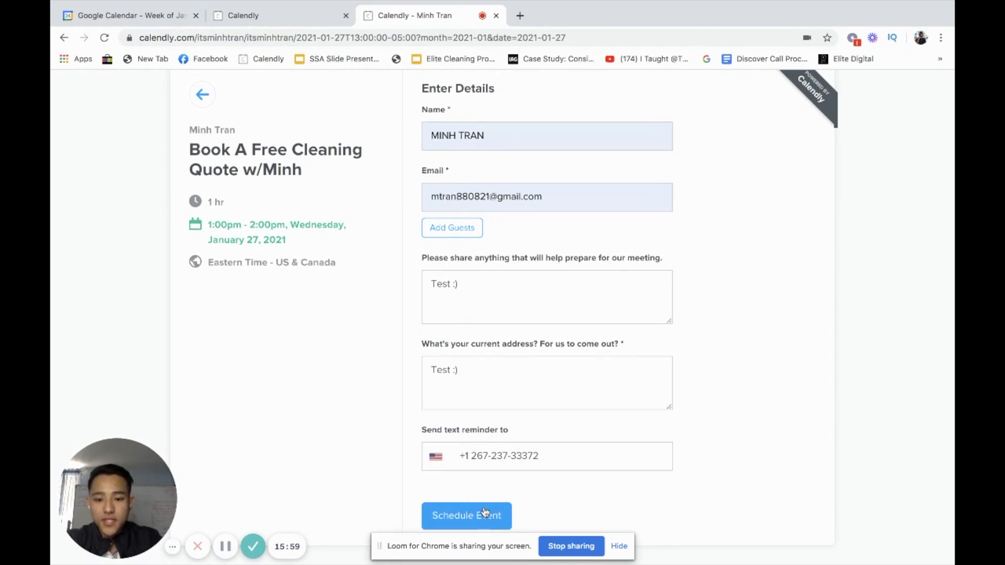
left_click(585, 455)
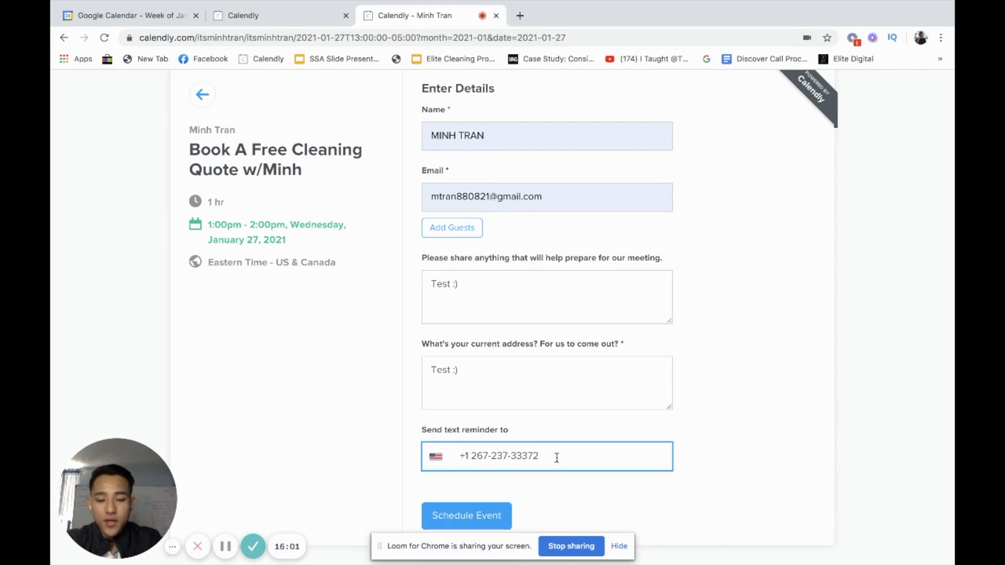
left_click(494, 516)
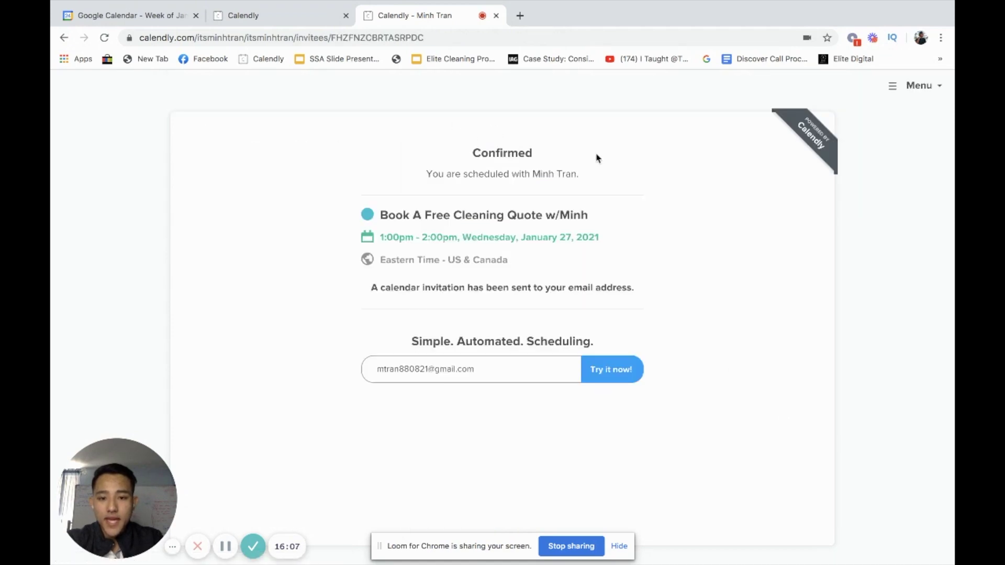
left_click_drag(460, 173, 586, 176)
left_click(602, 176)
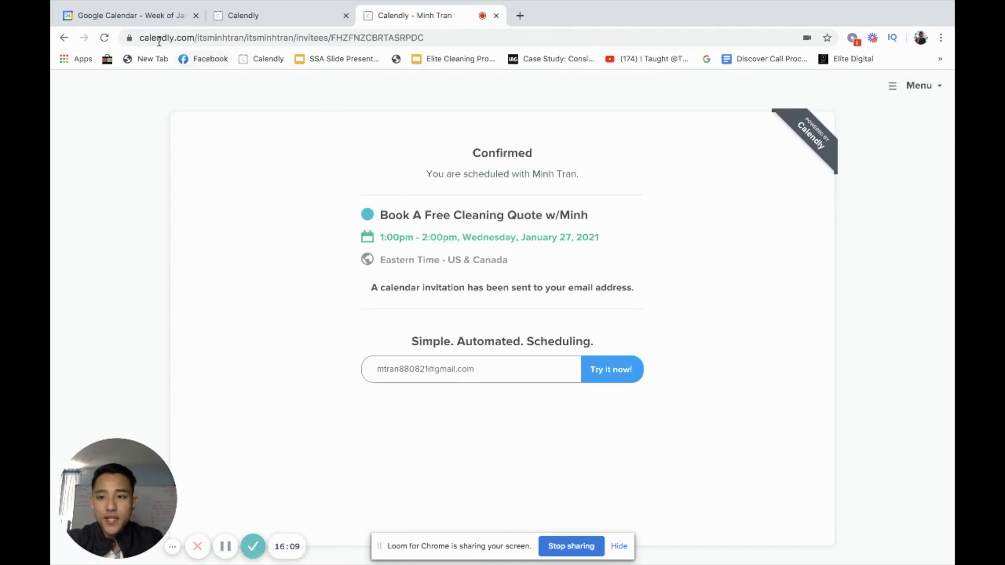
left_click_drag(377, 15, 252, 15)
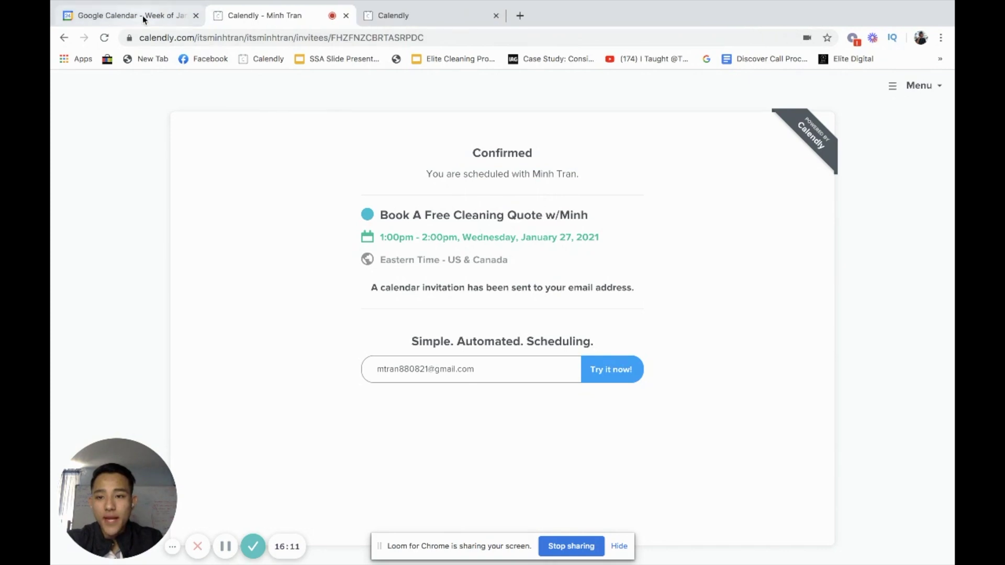
left_click(144, 19)
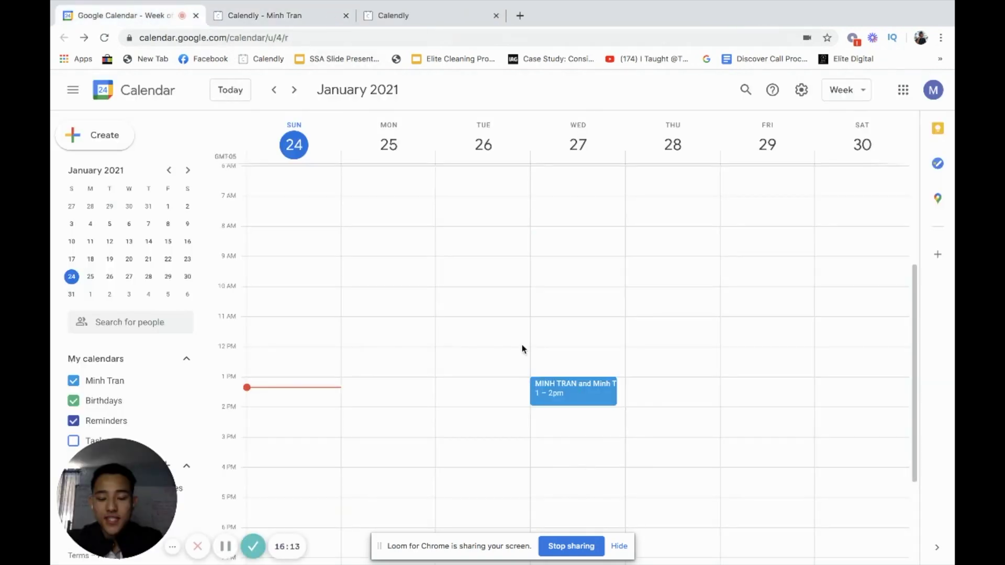
left_click(587, 400)
scroll(363, 306, "down", 1)
scroll(387, 146, "up", 1)
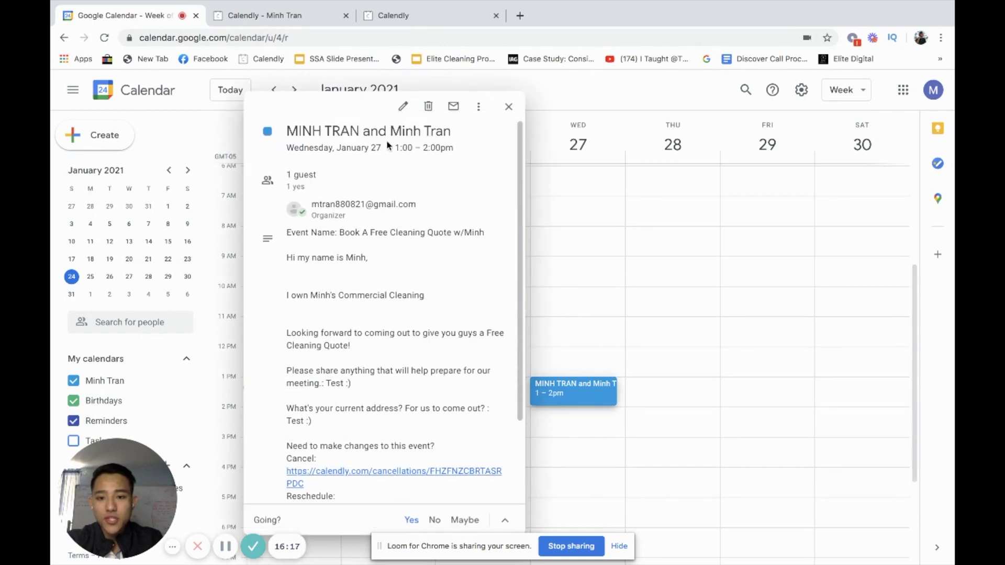
scroll(376, 266, "down", 1)
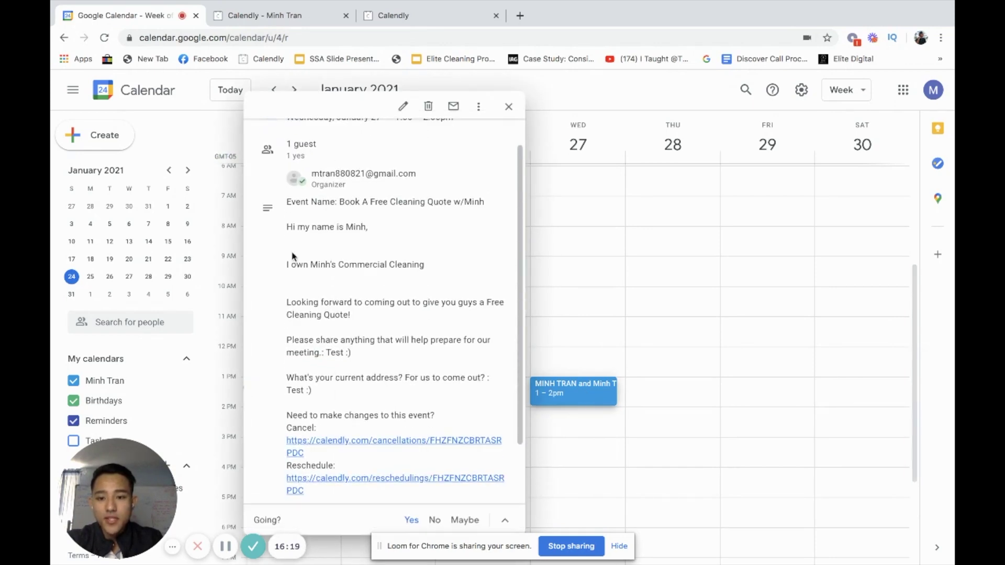
scroll(348, 378, "up", 2)
left_click(544, 395)
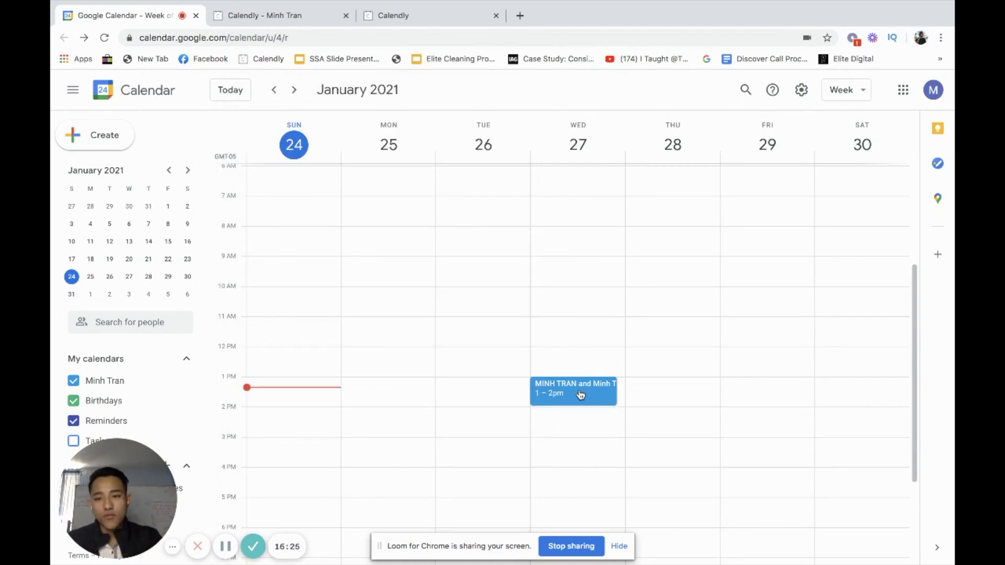
left_click(281, 17)
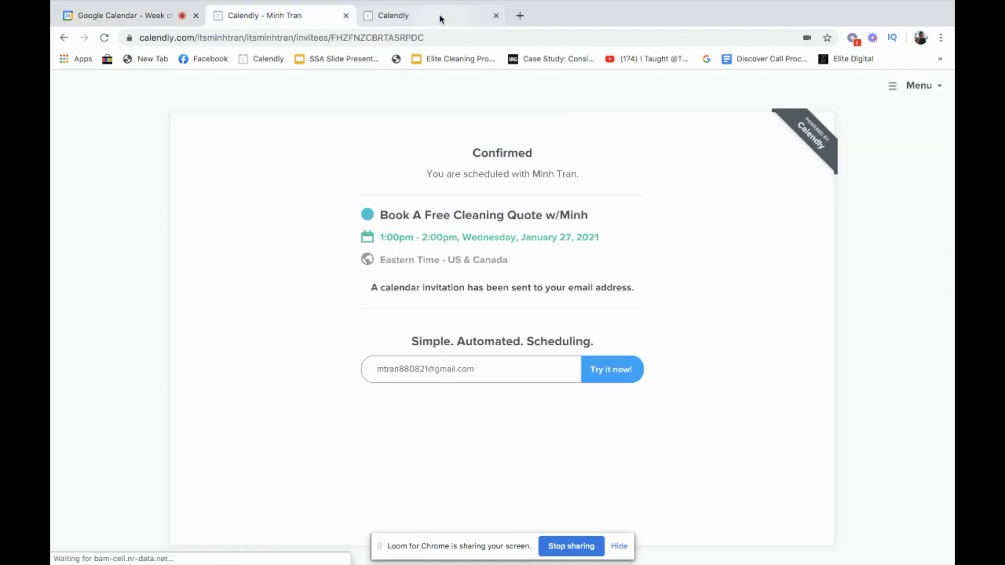
left_click(445, 17)
left_click(290, 15)
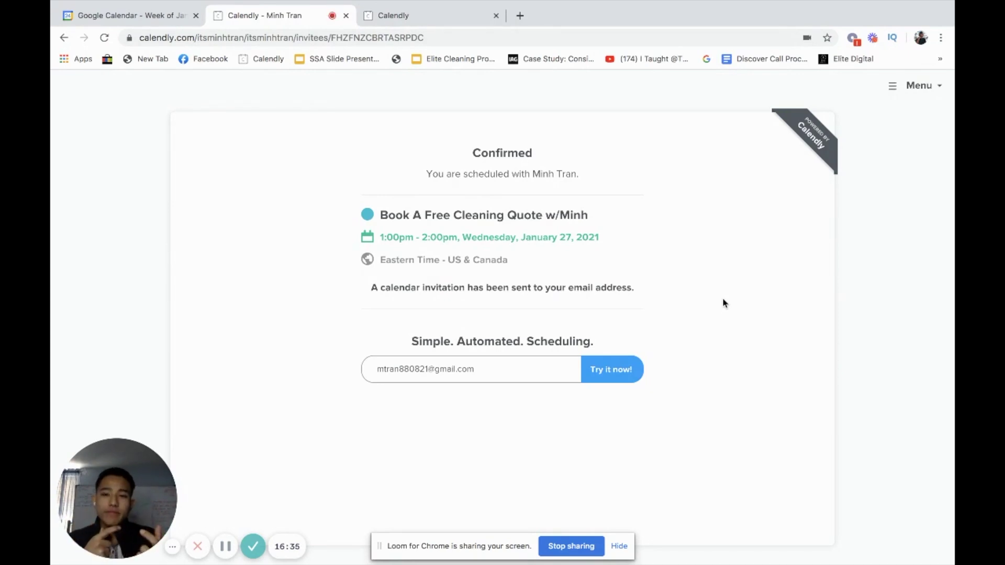
left_click(417, 19)
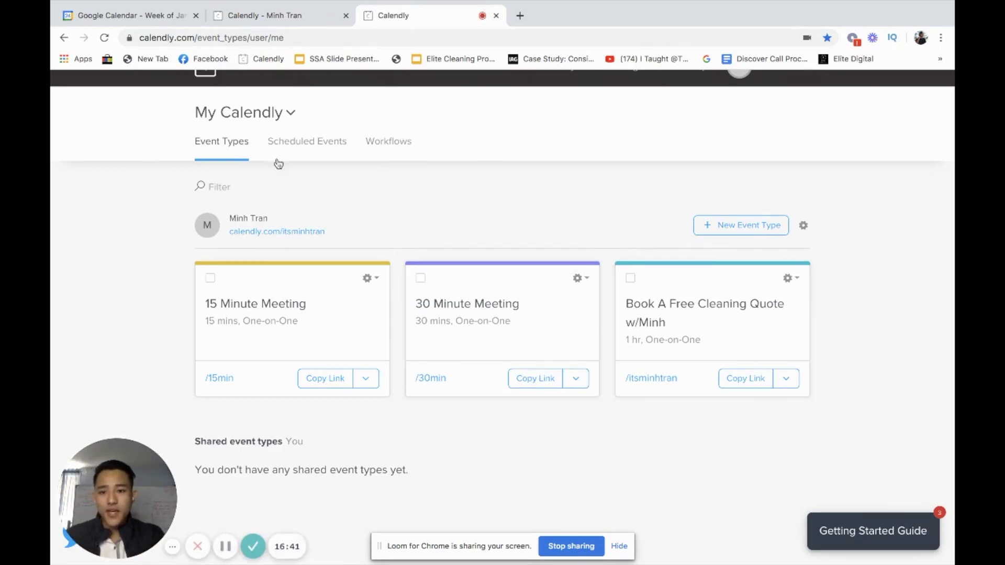
mouse_move(225, 1)
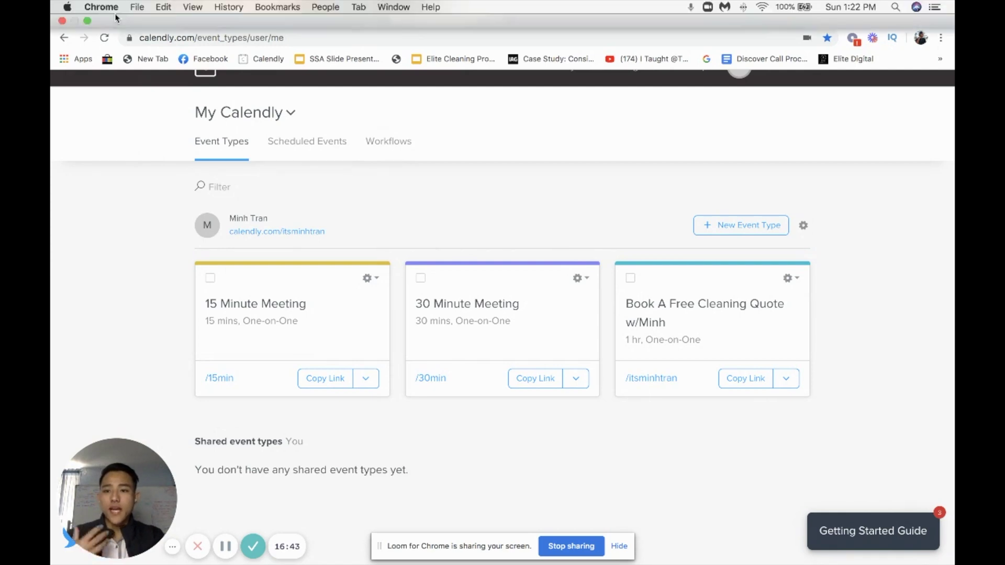
left_click(137, 42)
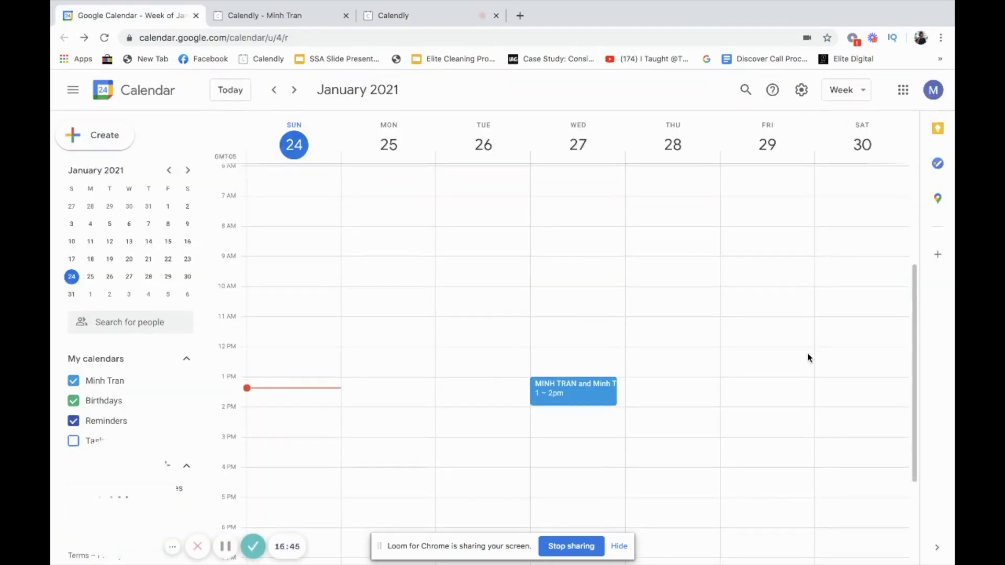